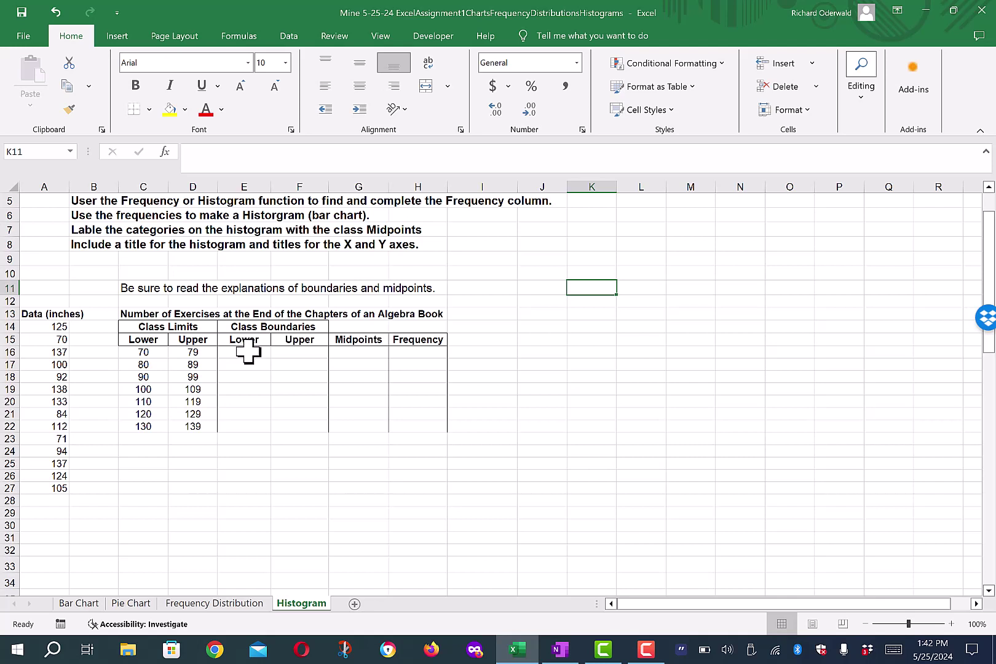
# Enter the class boundaries for the 70–79 class, with lower boundary 69.6 in E16 and upper boundary 79.5 in F16.
pyautogui.click(245, 349)
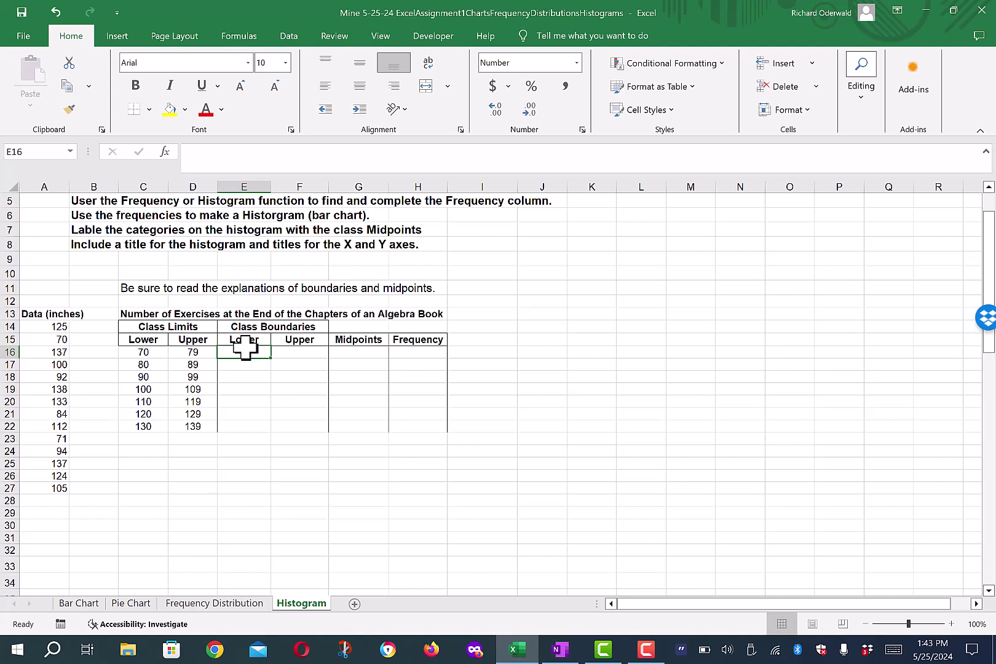
pyautogui.write('69.')
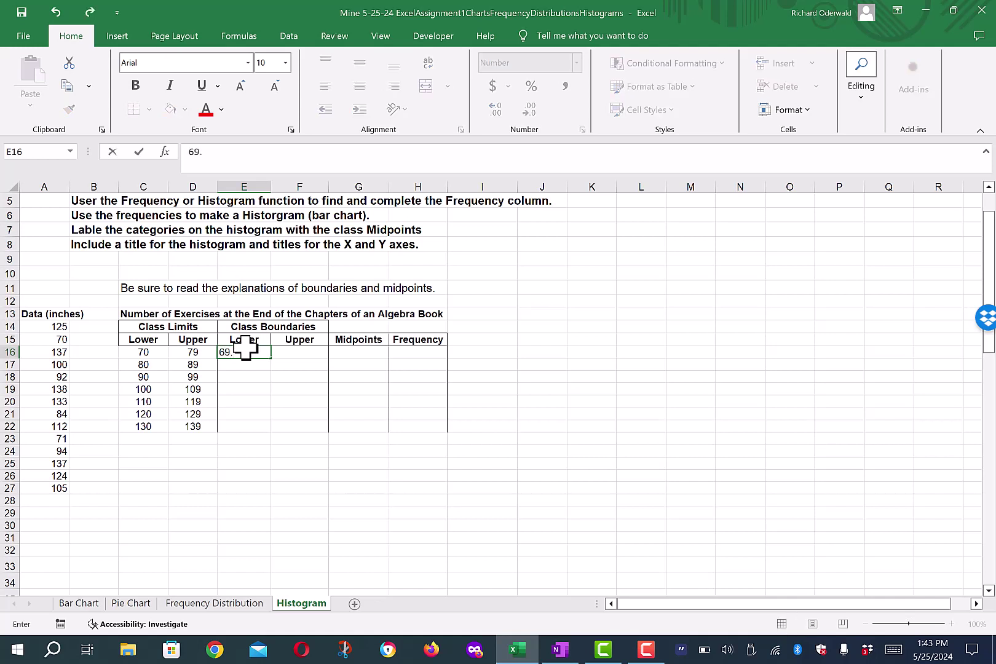
pyautogui.write('6')
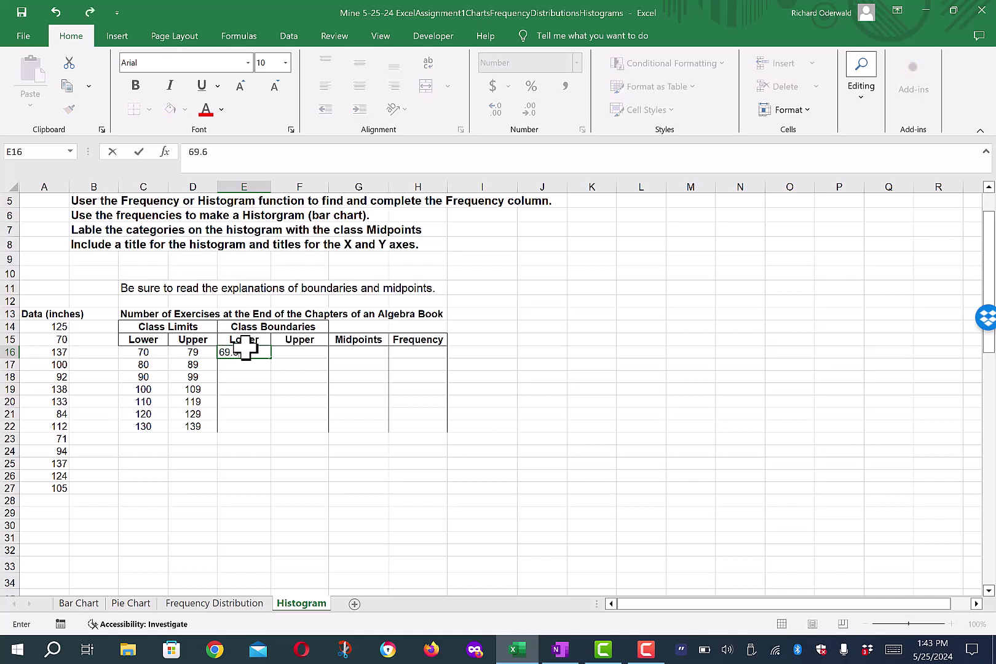
pyautogui.click(306, 350)
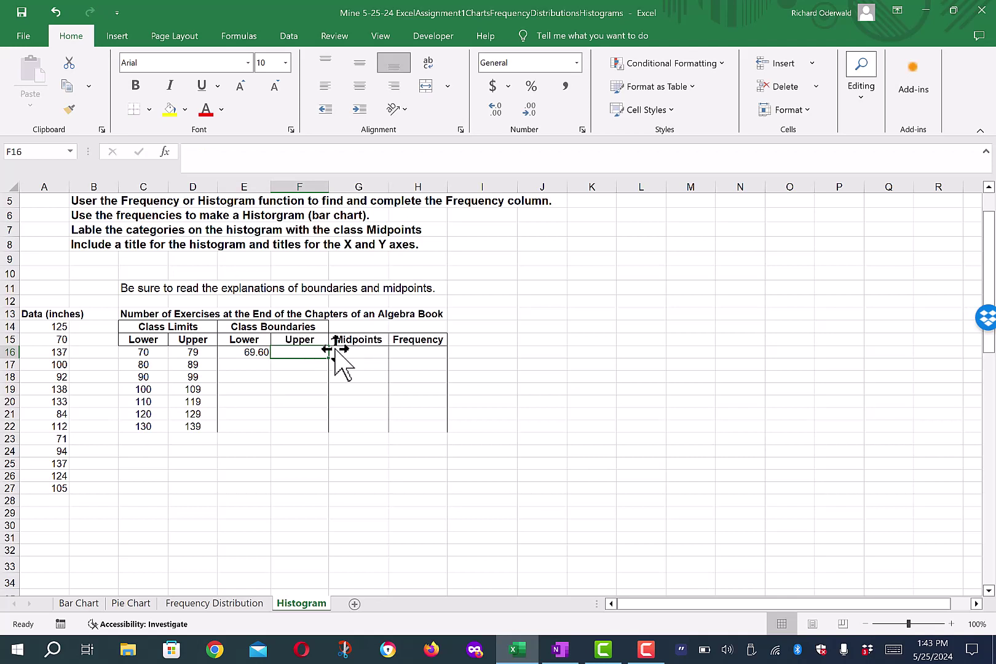
pyautogui.write('79.')
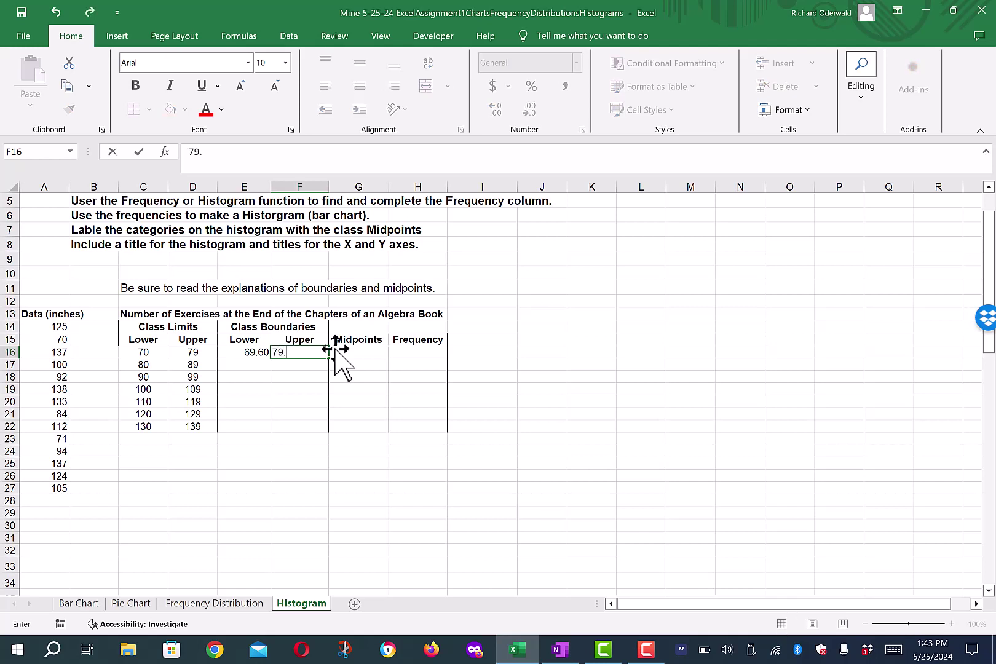
pyautogui.write('5')
pyautogui.press('Return')
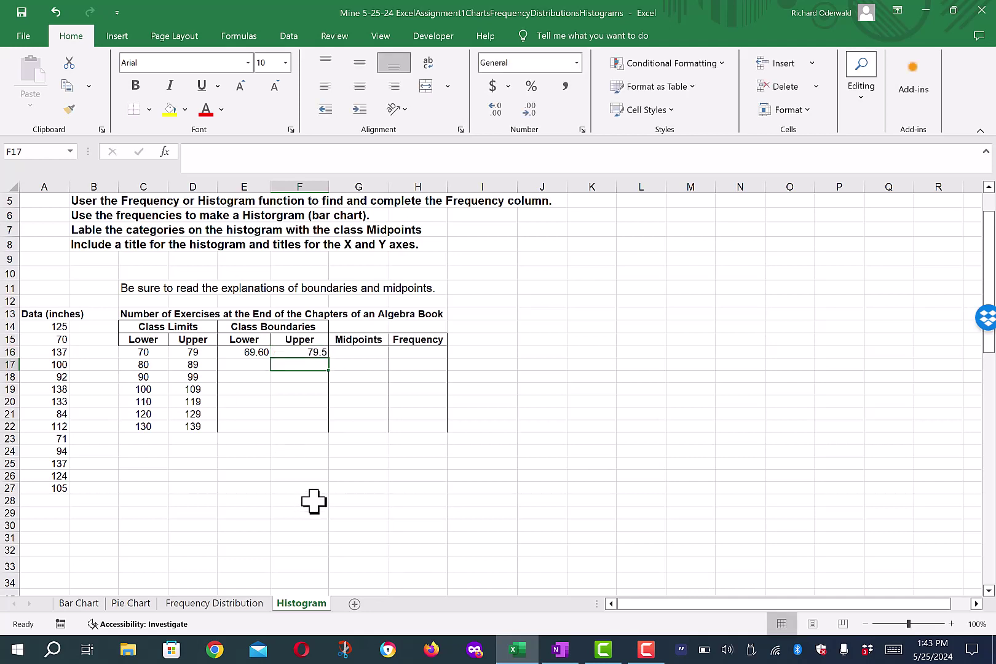
# Enter 79.67 in E17 and 89,5 in F17 as the class boundaries of the 80–89 class.
pyautogui.click(247, 362)
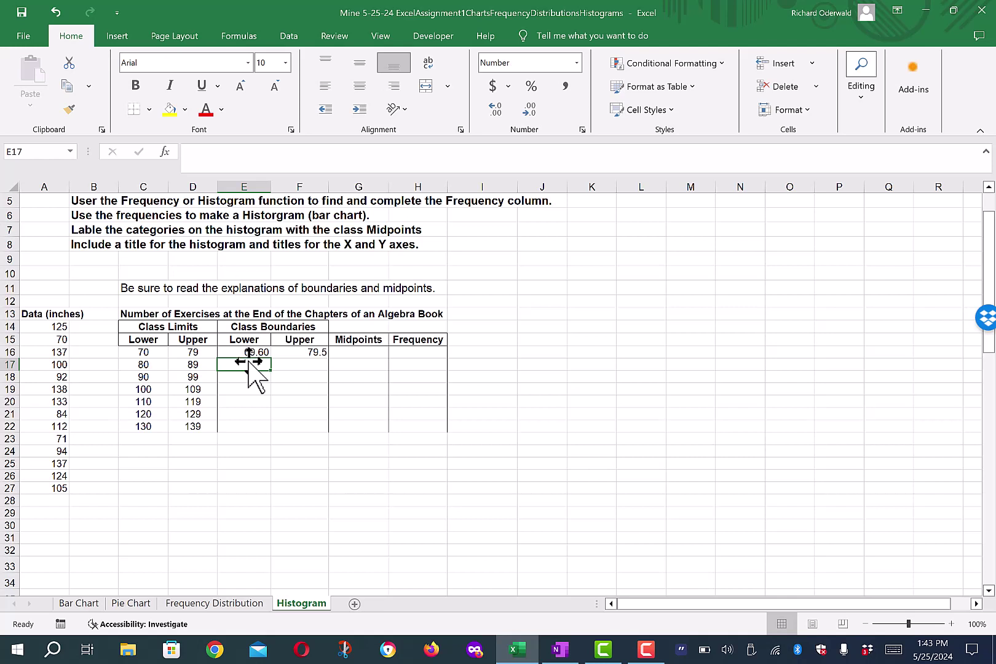
pyautogui.write('79.')
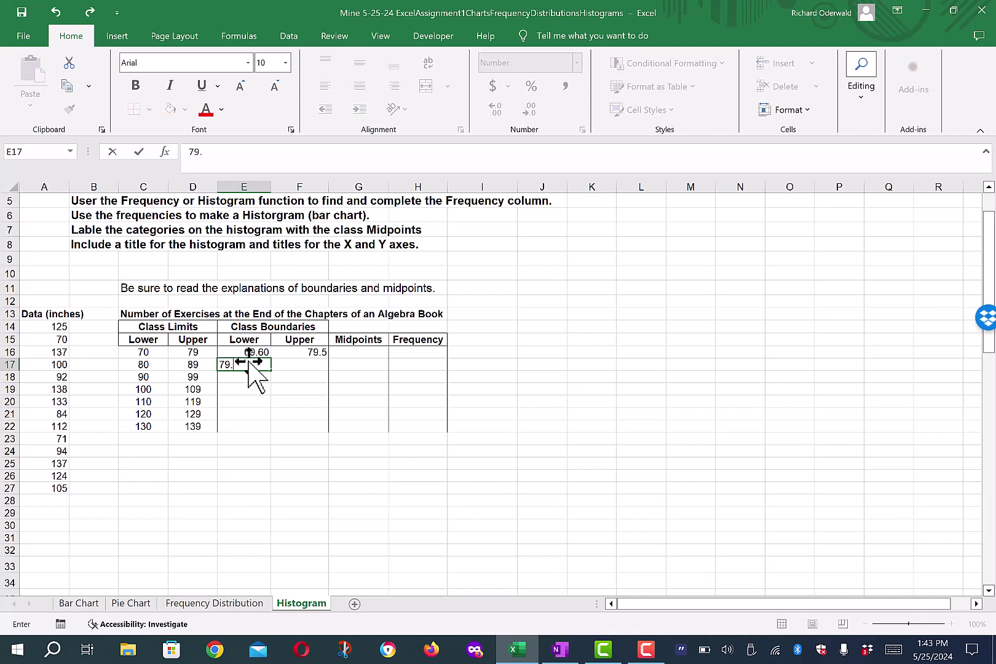
pyautogui.write('67')
pyautogui.click(298, 363)
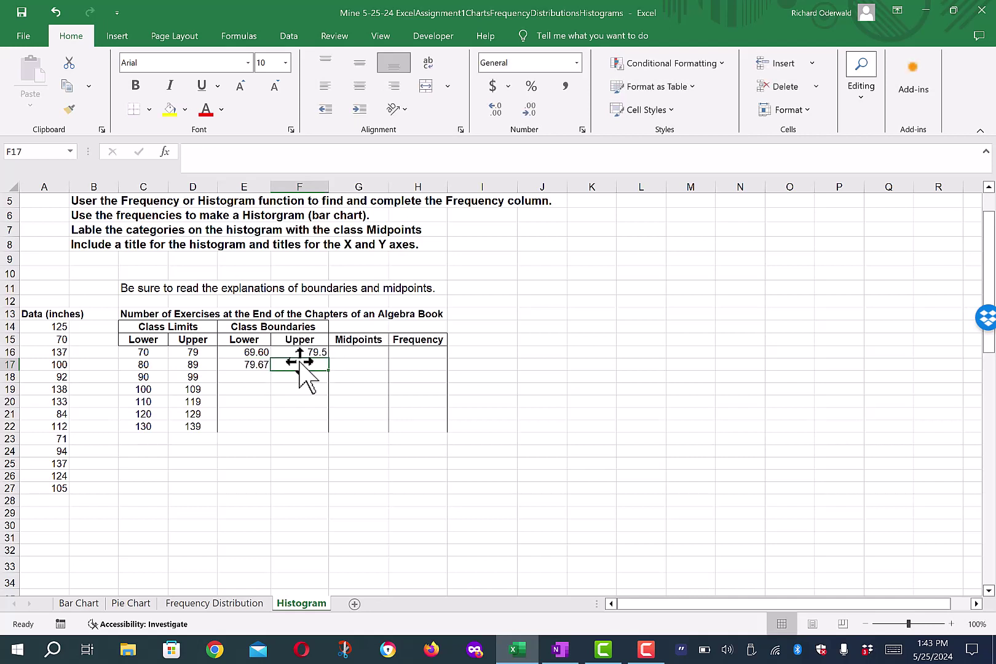
pyautogui.write('89,')
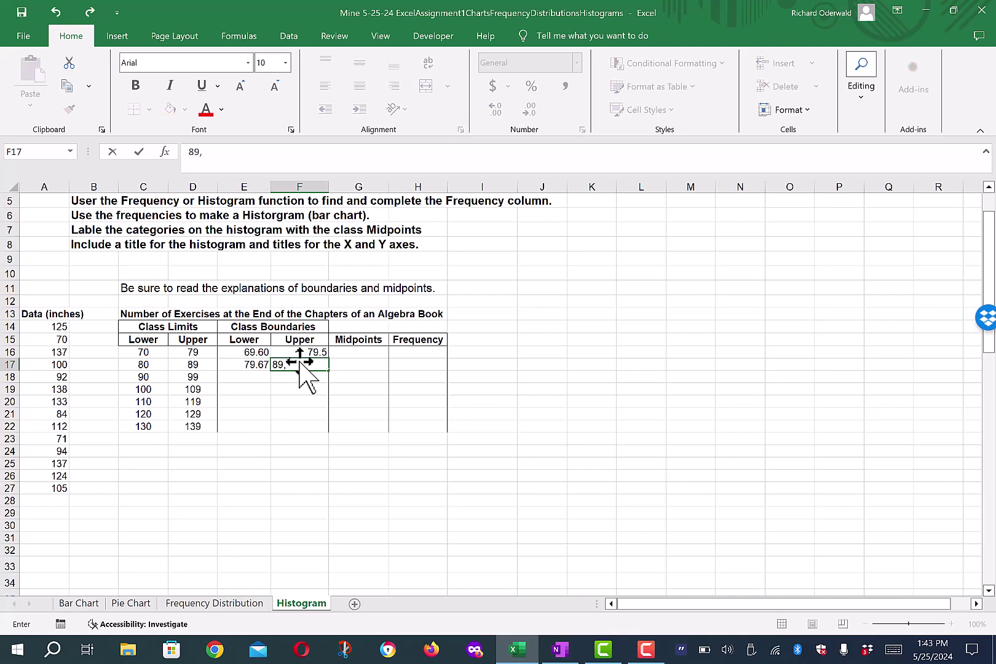
pyautogui.write('5')
# Correct the boundaries of the 80–89 class to 79.6 in E17 and 89.5 in F17.
pyautogui.click(252, 367)
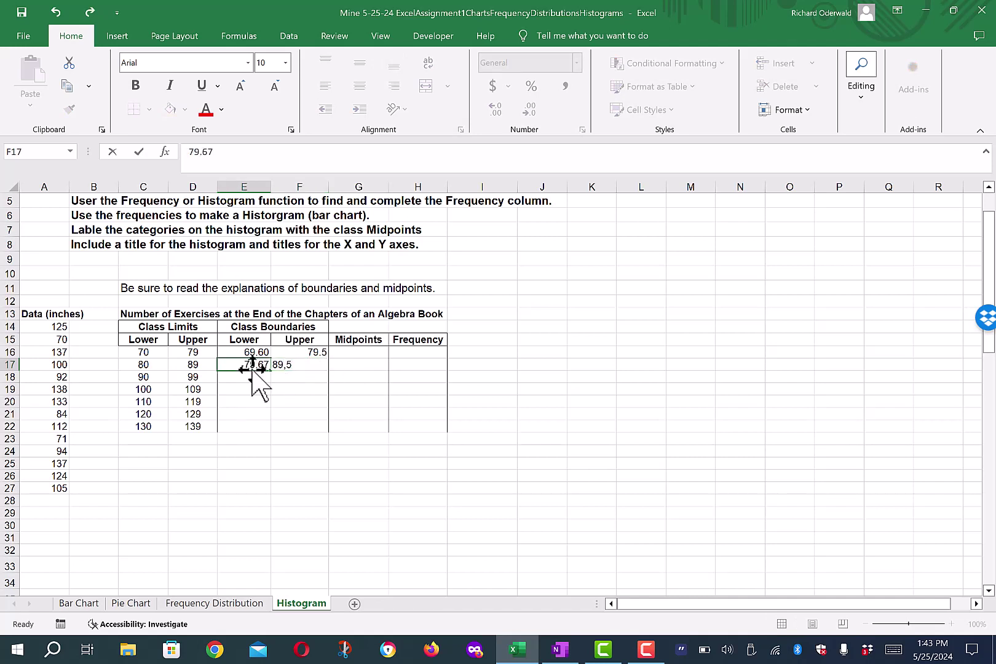
pyautogui.click(209, 154)
pyautogui.press('Delete')
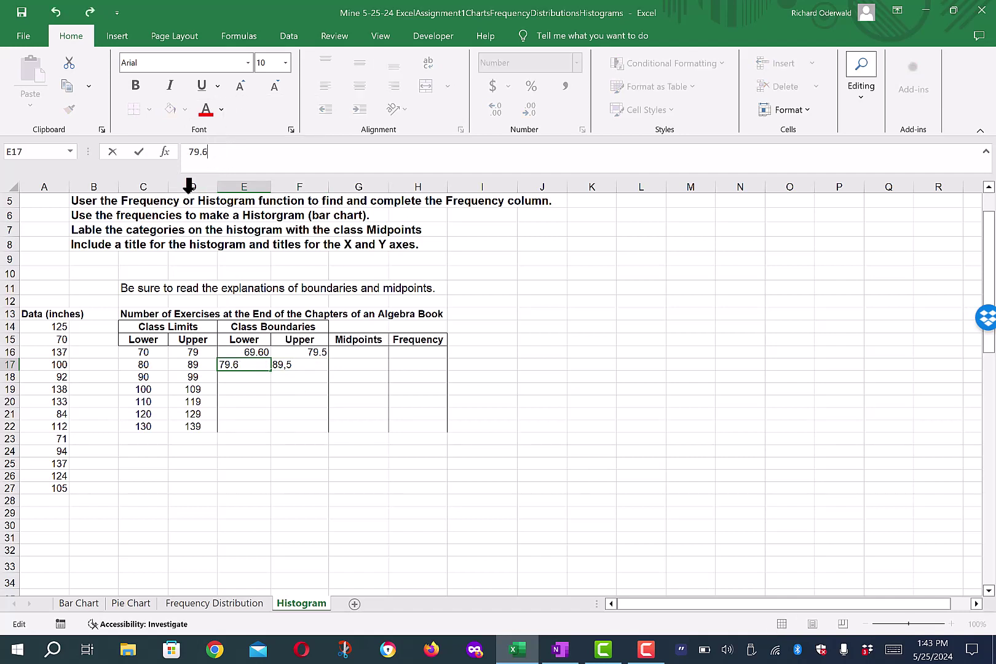
pyautogui.click(252, 350)
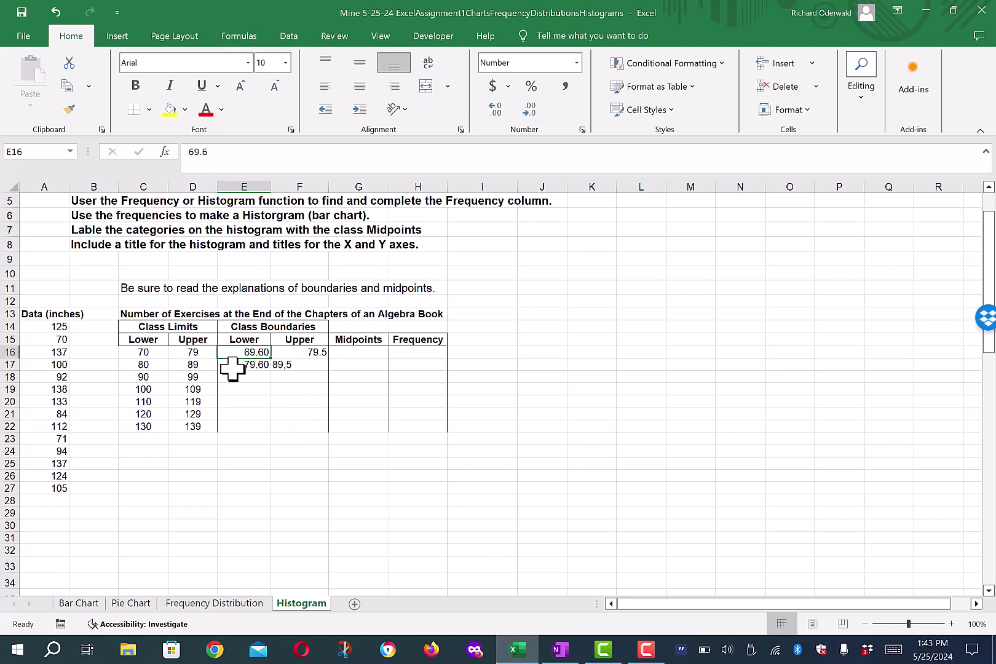
pyautogui.click(308, 368)
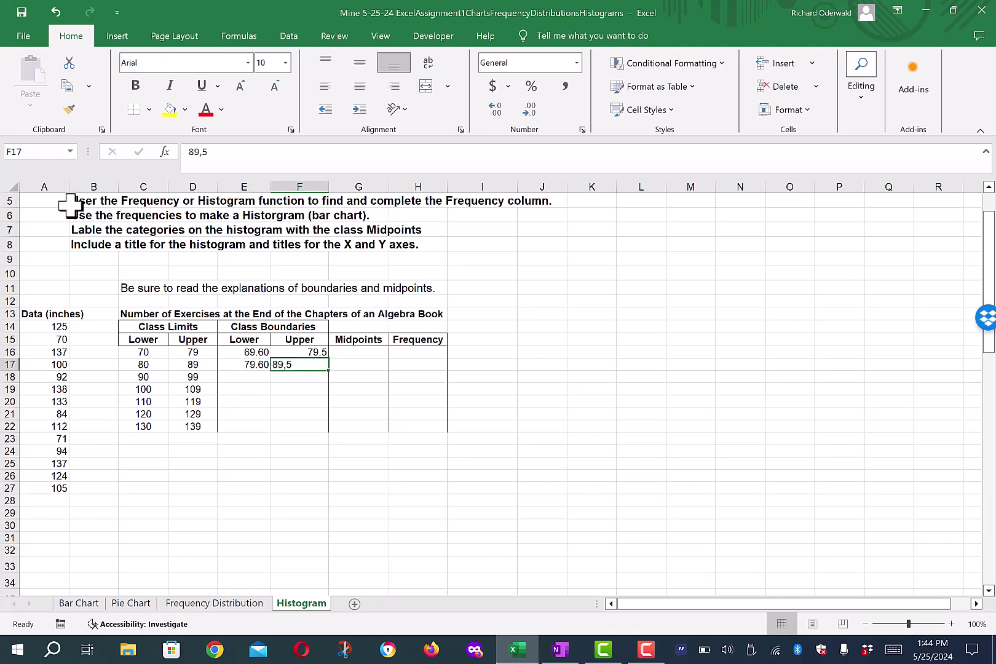
pyautogui.click(197, 152)
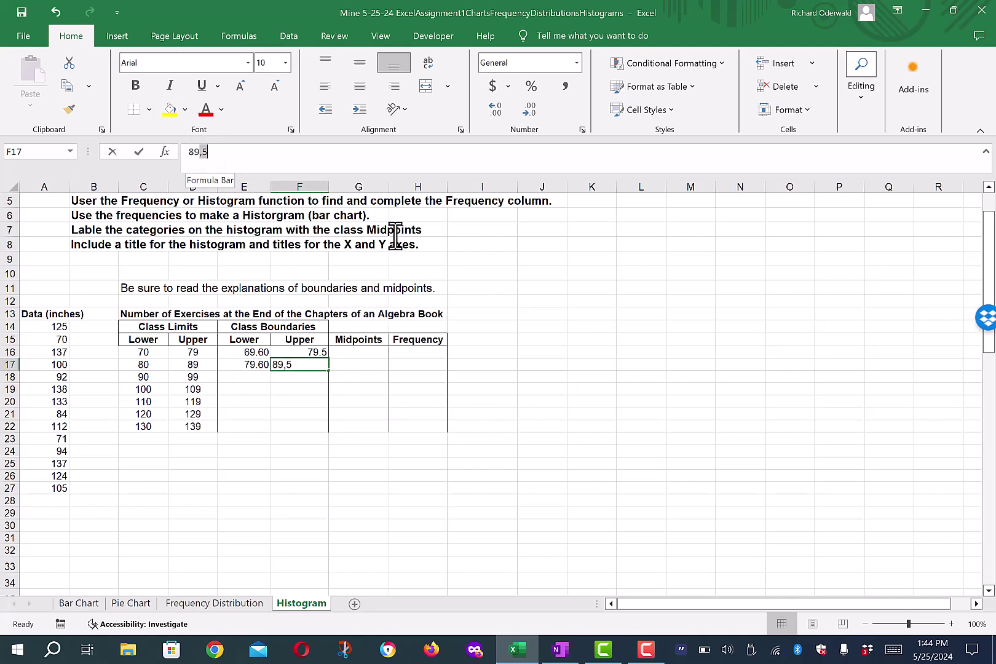
pyautogui.press('BackSpace')
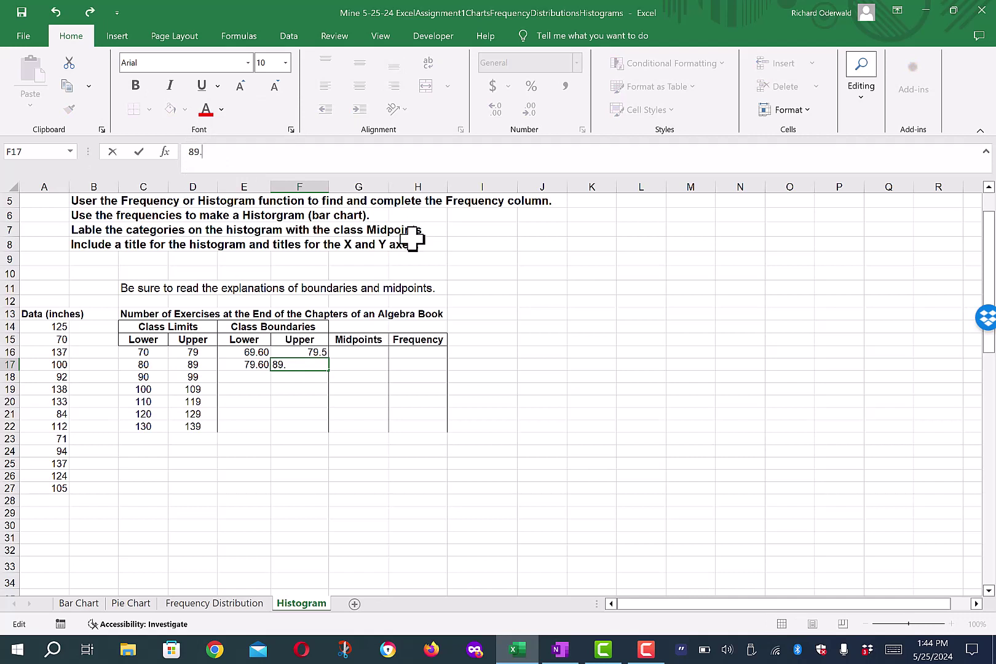
pyautogui.write('.5')
pyautogui.click(249, 367)
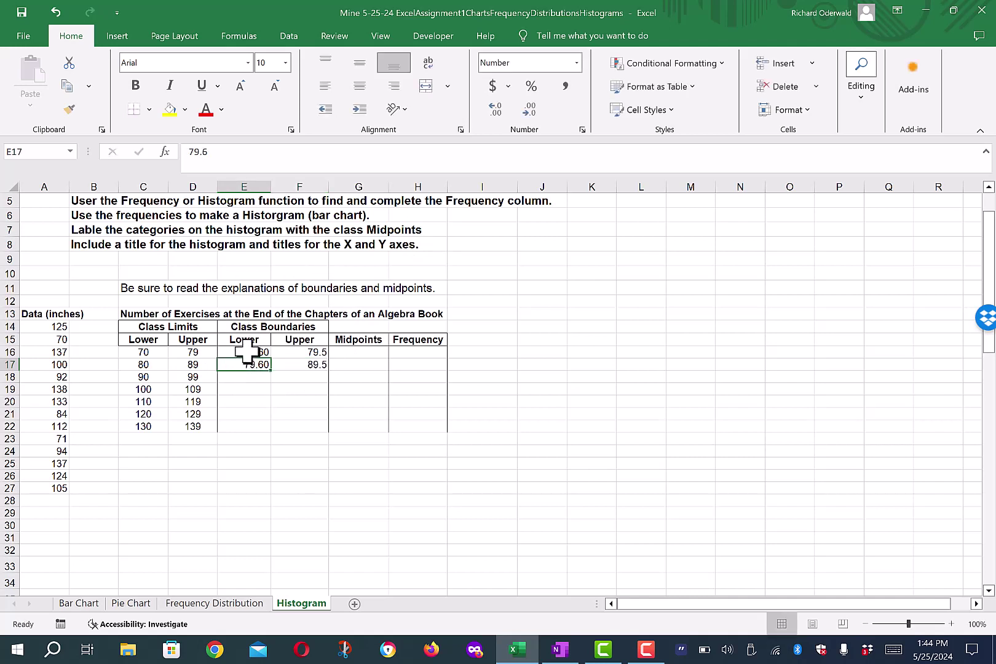
# Fill the lower boundaries in E16:E22 as a linear column series with step value 10, and show them with one decimal place.
pyautogui.click(246, 352)
pyautogui.click(246, 365)
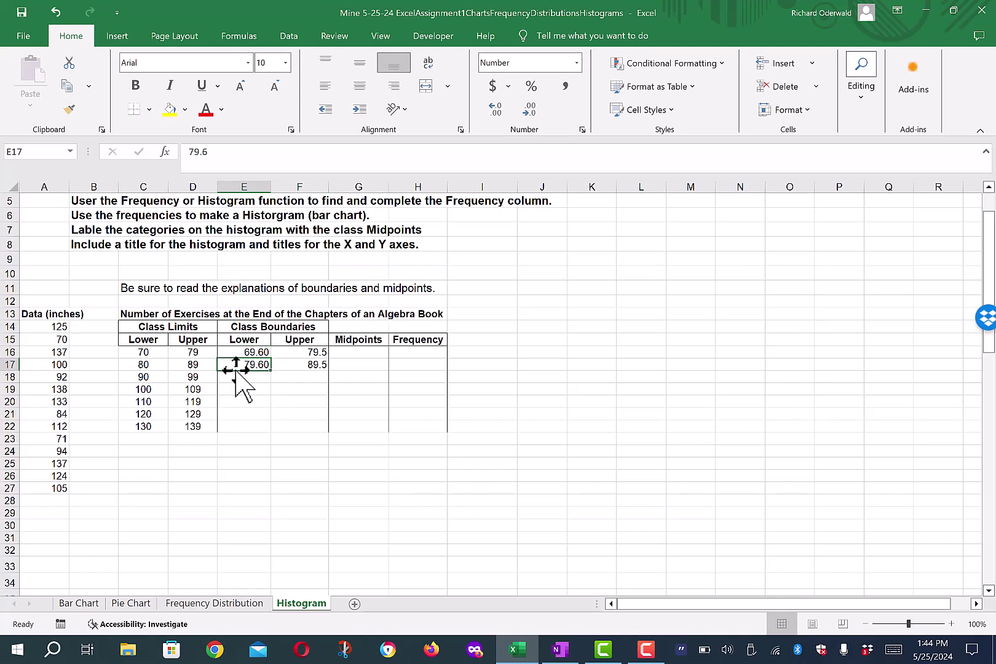
pyautogui.moveTo(246, 352); pyautogui.dragTo(257, 426)
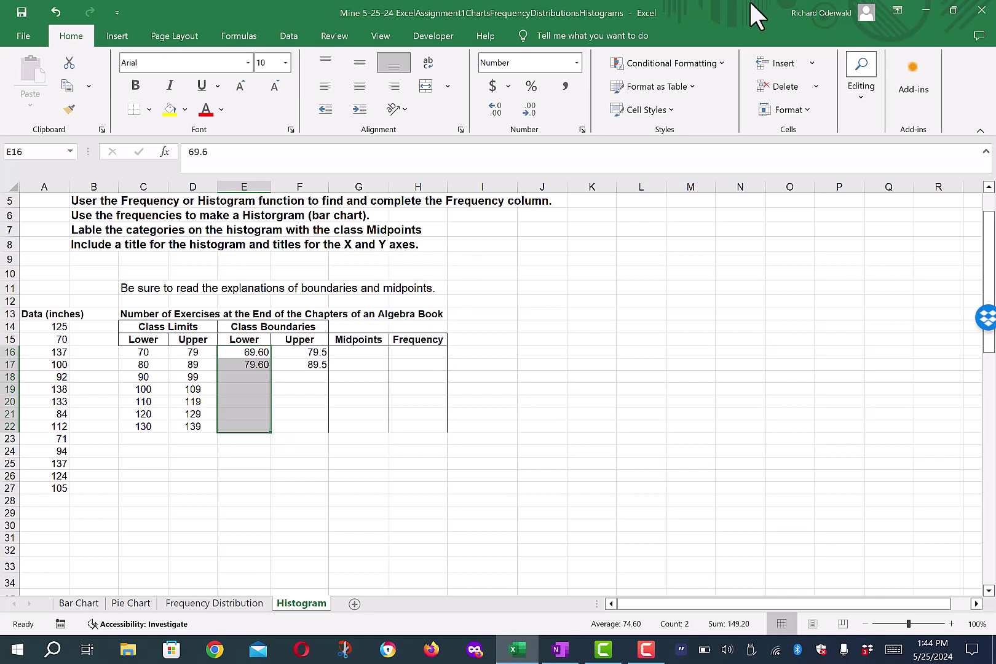
pyautogui.click(861, 93)
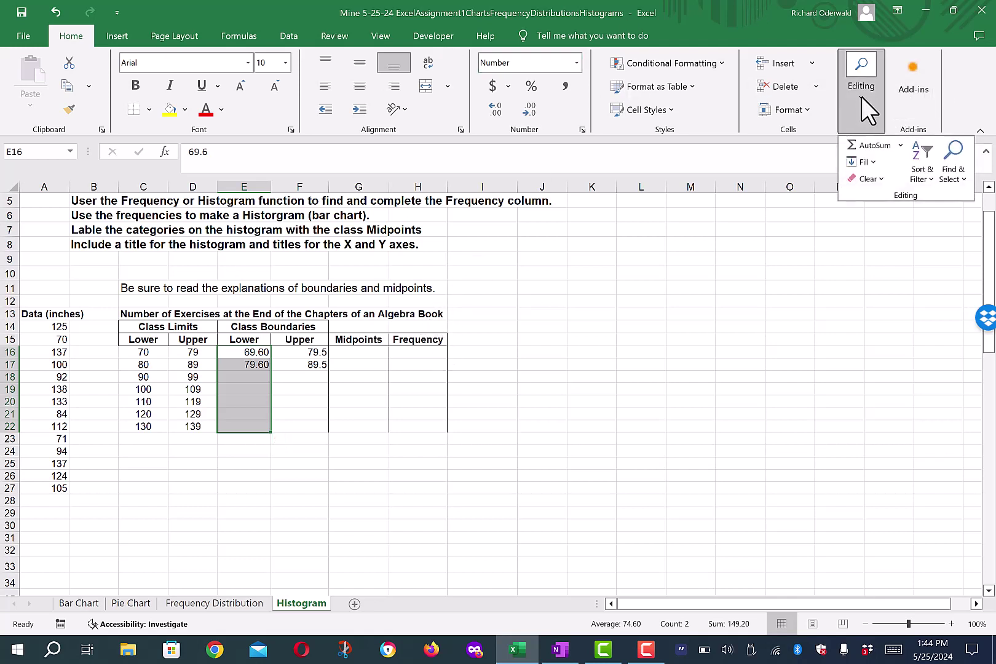
pyautogui.click(873, 163)
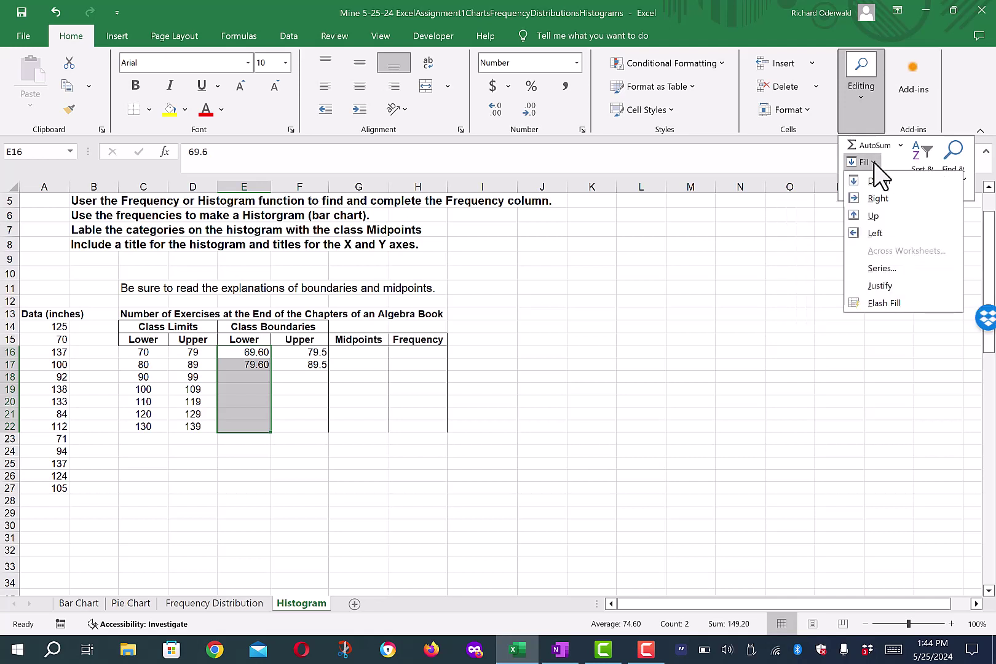
pyautogui.click(894, 267)
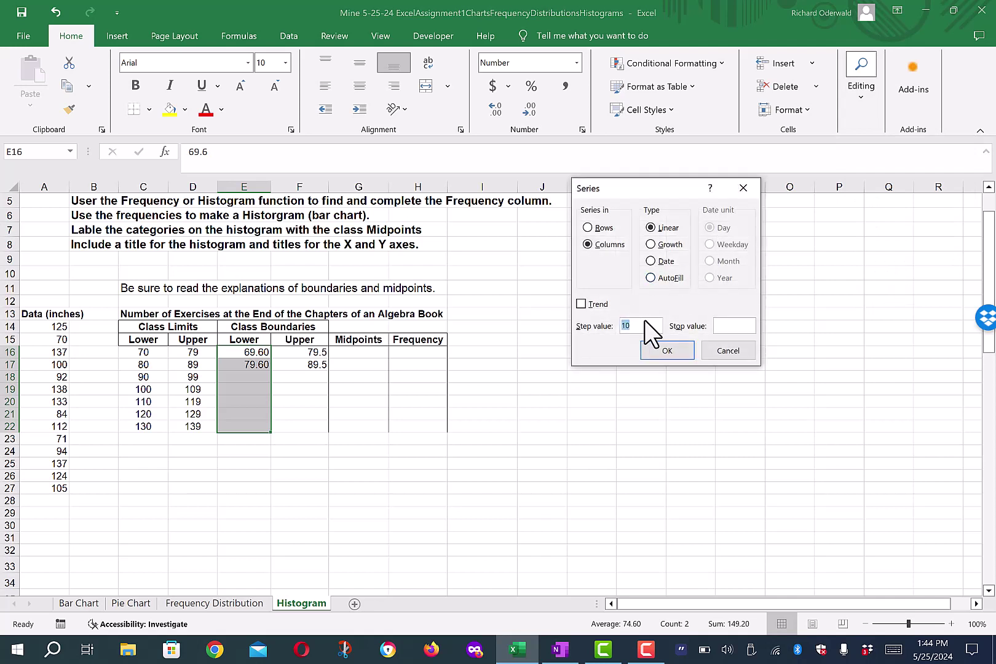
pyautogui.click(664, 350)
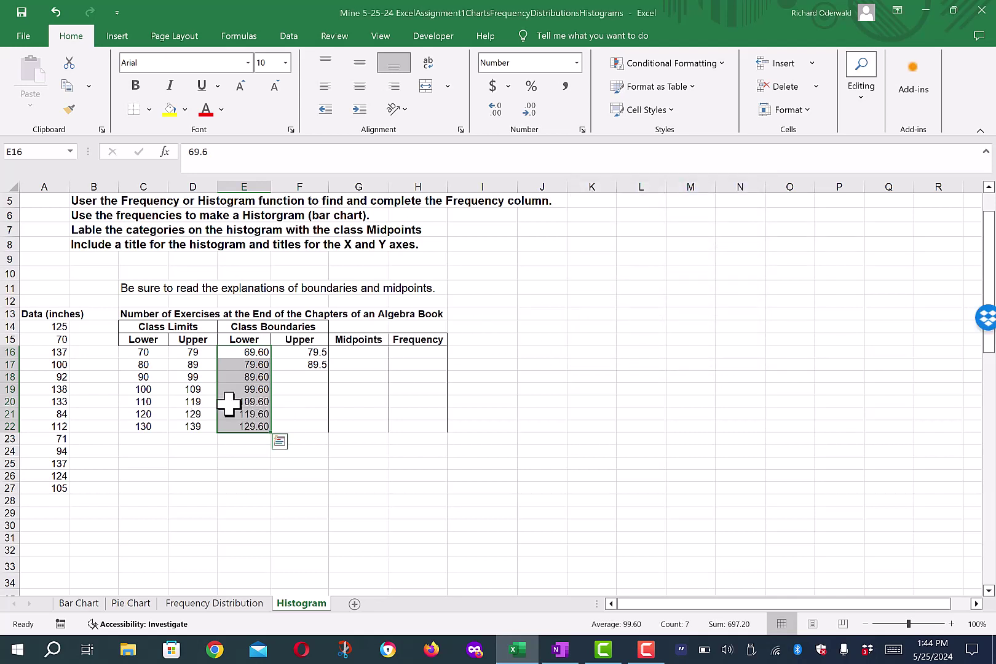
pyautogui.click(531, 109)
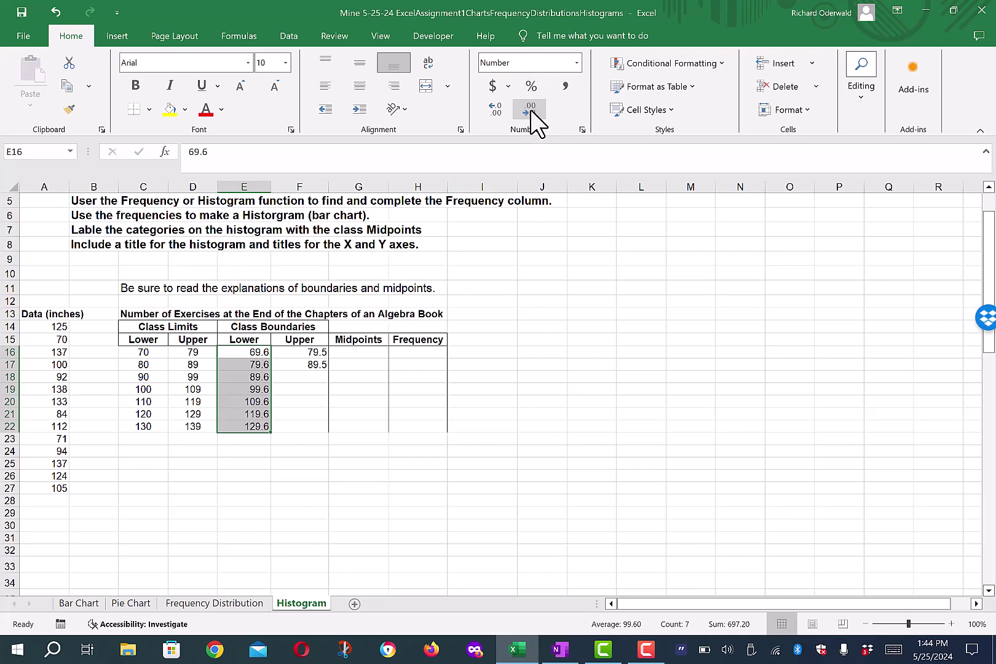
# Fill the upper boundaries in F16:F22 as a linear column series with step value 10.
pyautogui.click(311, 360)
pyautogui.moveTo(310, 359); pyautogui.dragTo(315, 423)
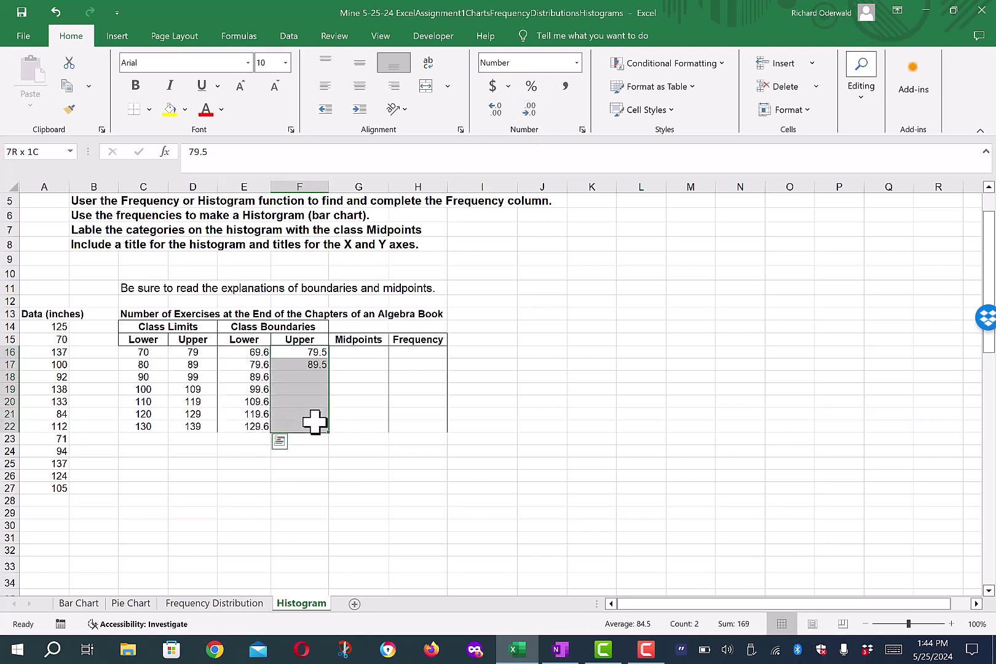
pyautogui.click(861, 90)
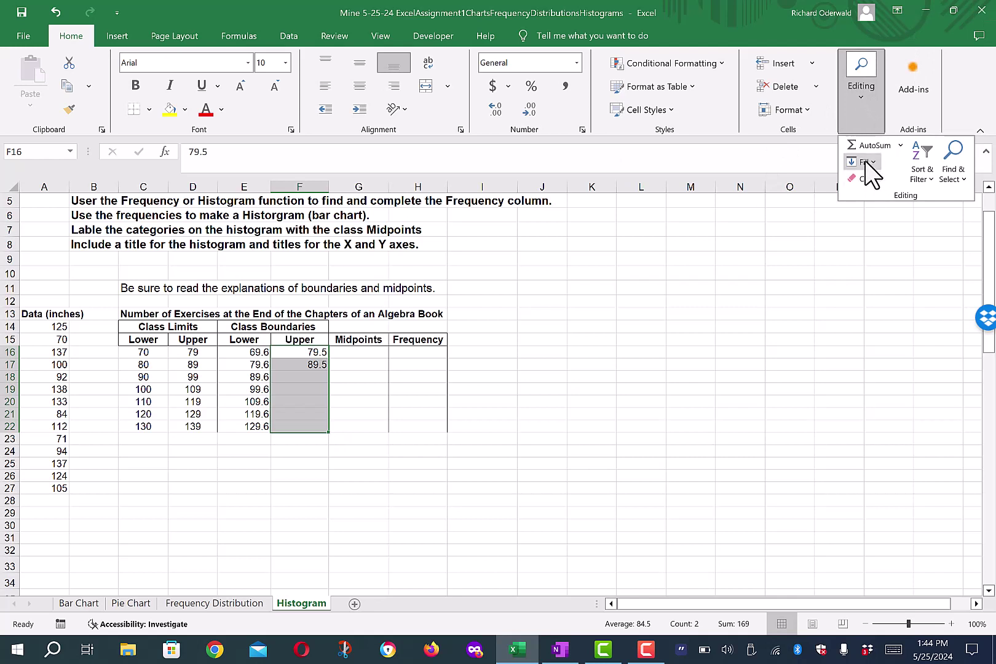
pyautogui.click(864, 162)
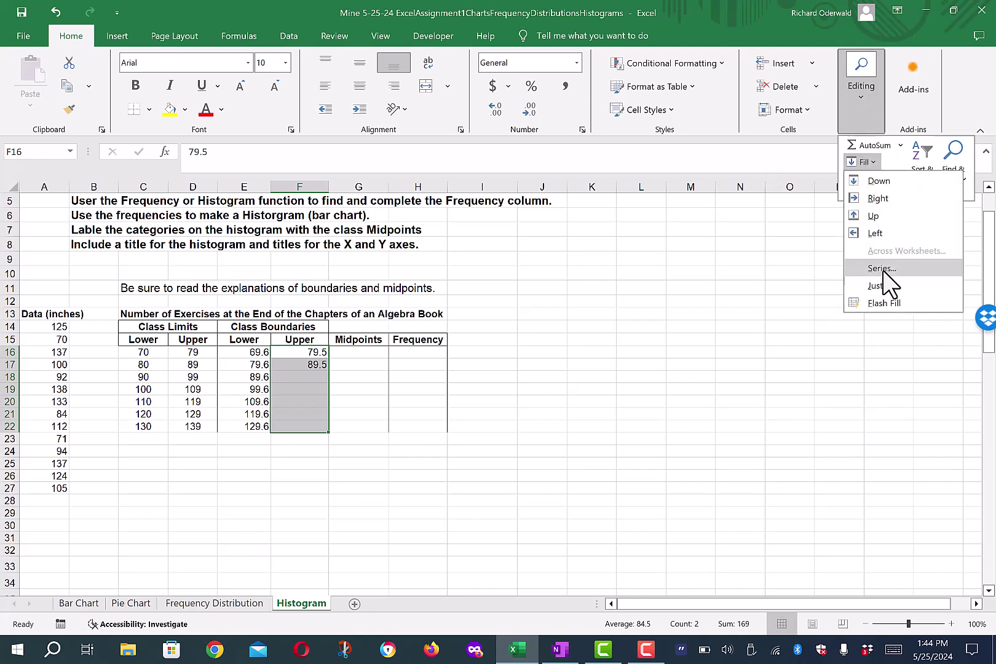
pyautogui.click(882, 270)
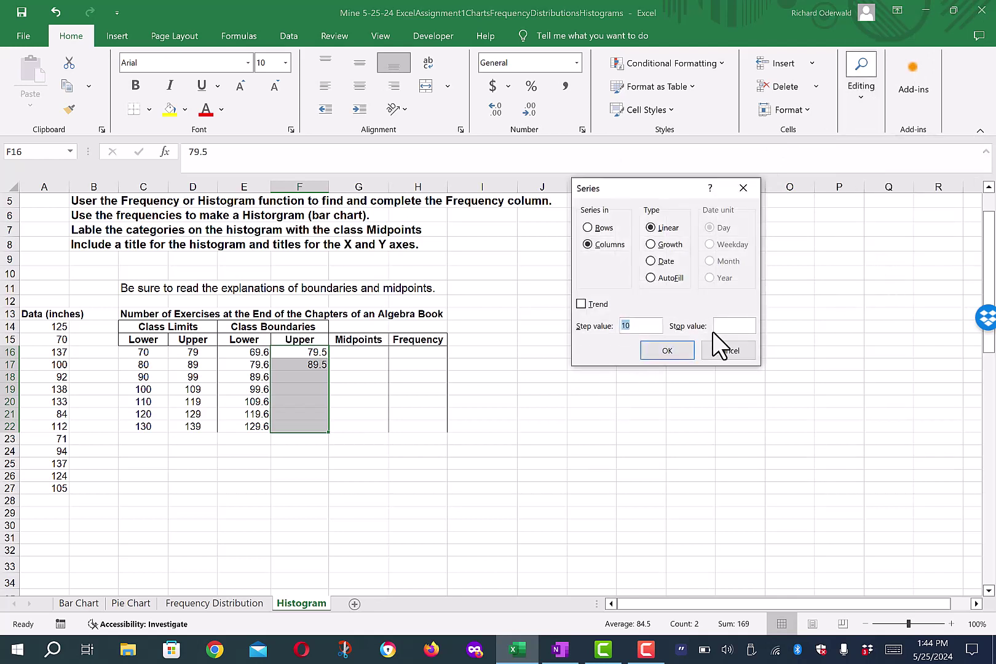
pyautogui.click(664, 348)
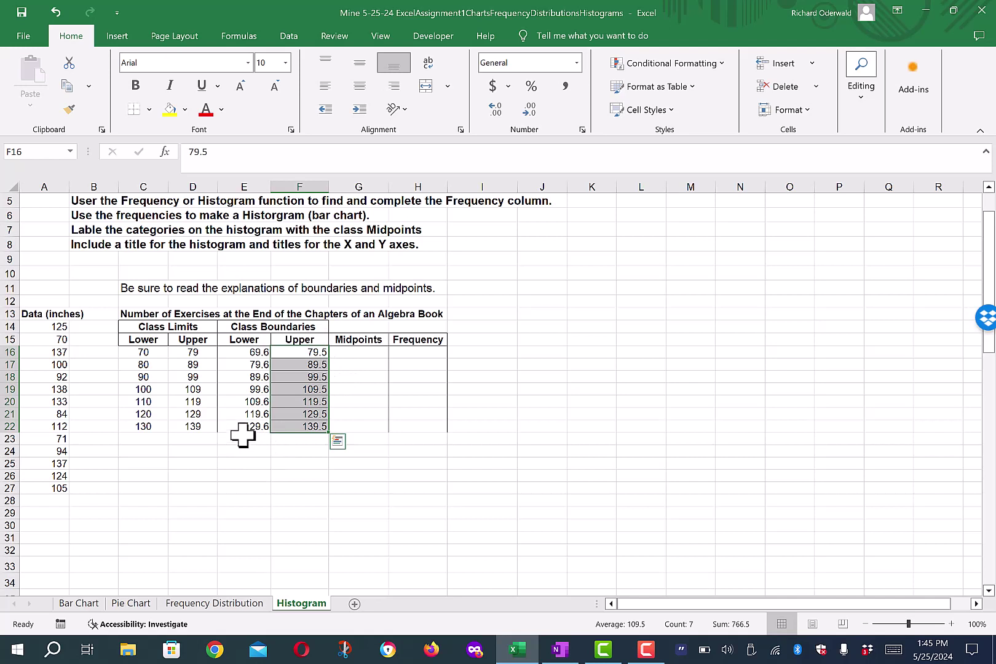
pyautogui.click(243, 438)
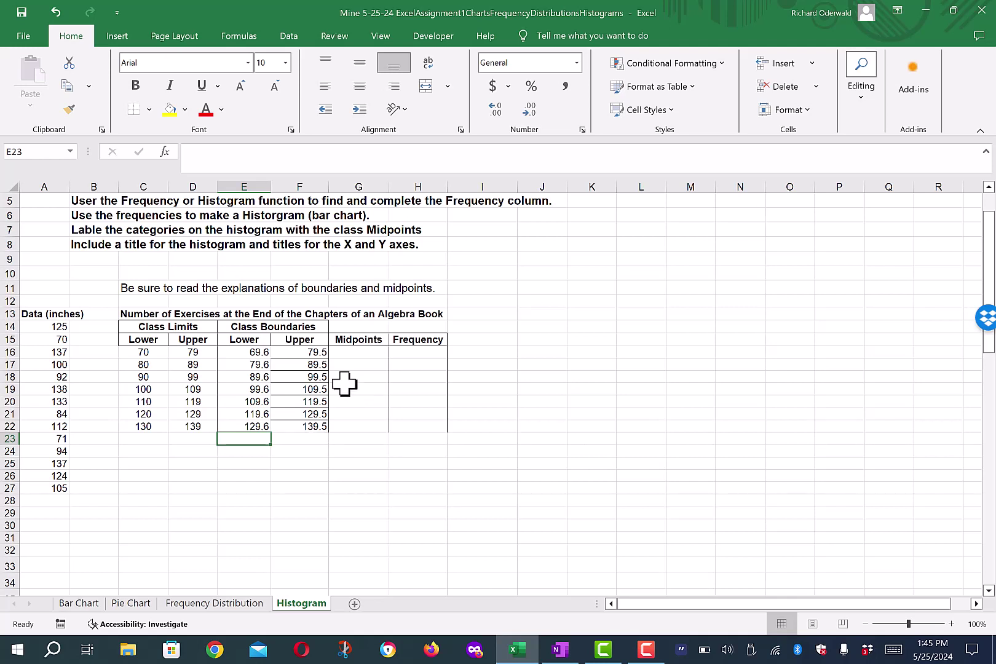
# Enter 75 in G16 as the midpoint of the 70–79 class.
pyautogui.click(367, 351)
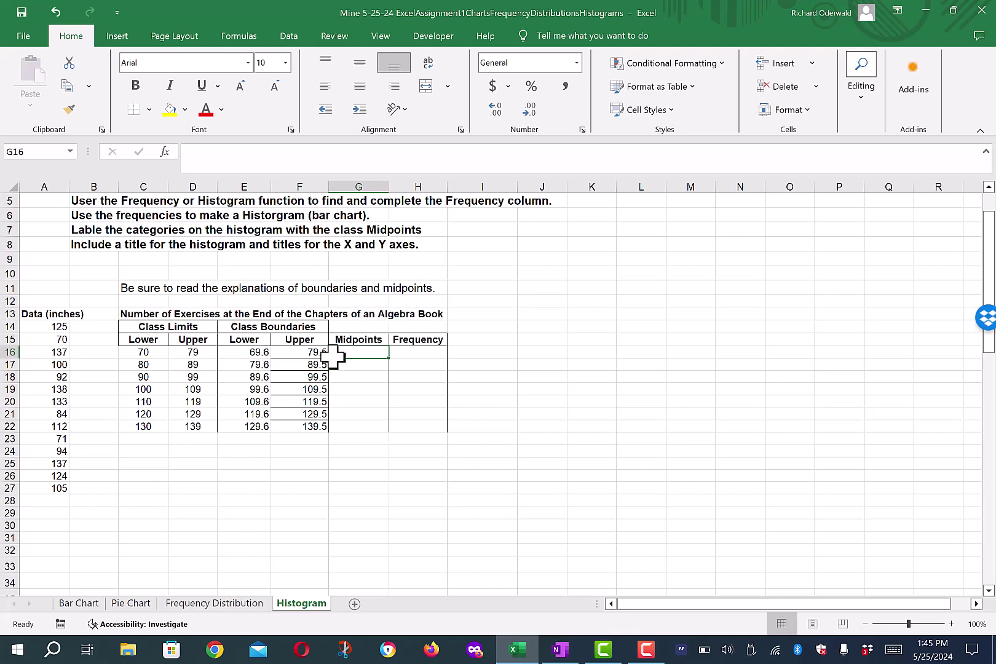
pyautogui.click(128, 352)
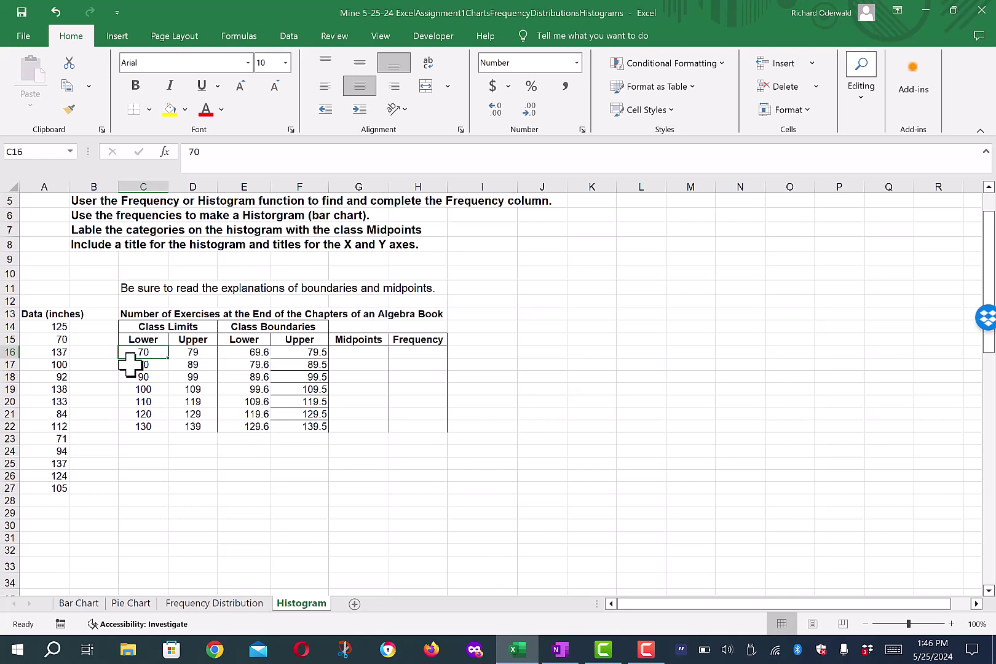
pyautogui.click(371, 350)
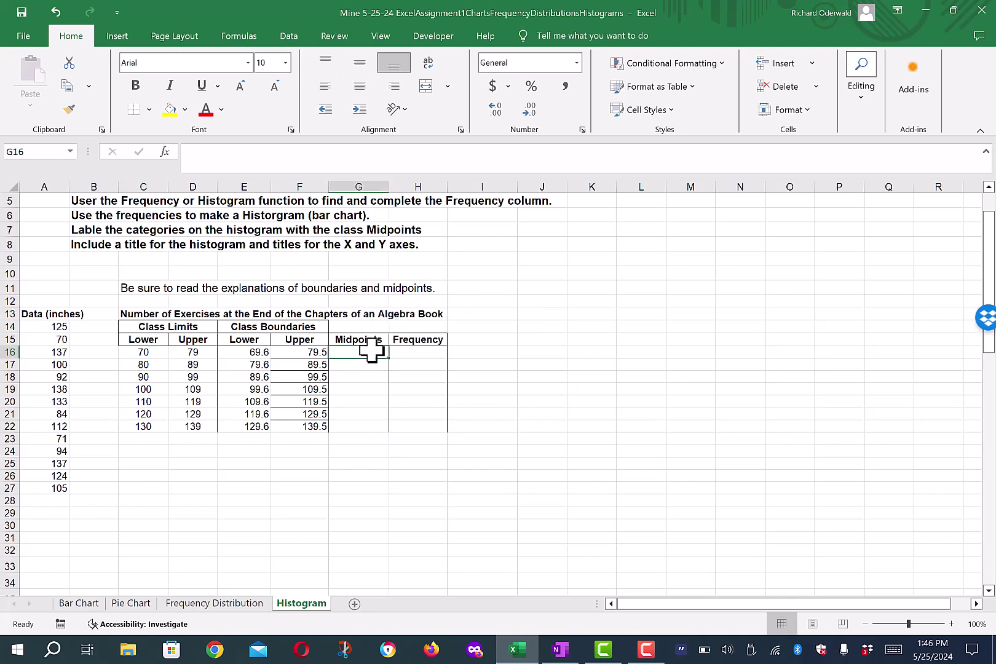
pyautogui.write('75')
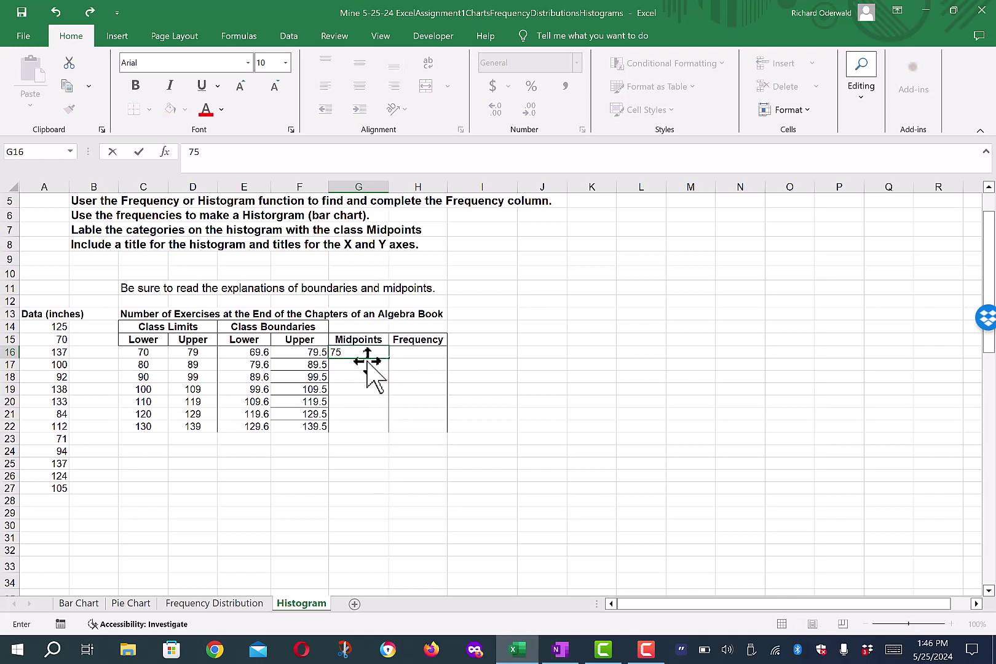
pyautogui.press('Return')
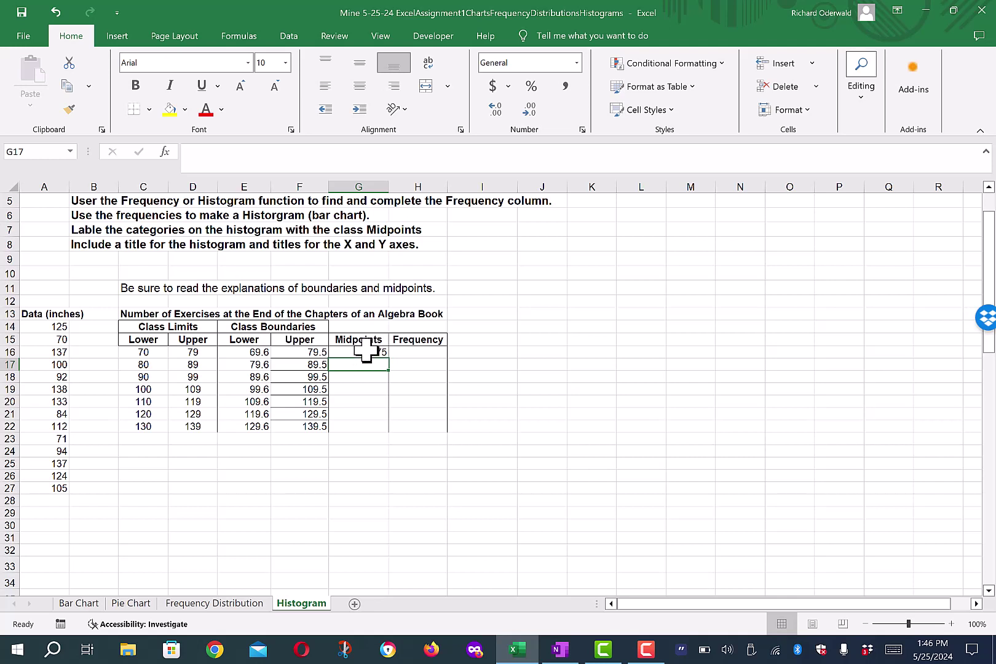
# Switch to OneNote and sketch axes running from 70 to 79 with a tick at 75, under a curve peaking near the 70 end.
pyautogui.moveTo(562, 650)
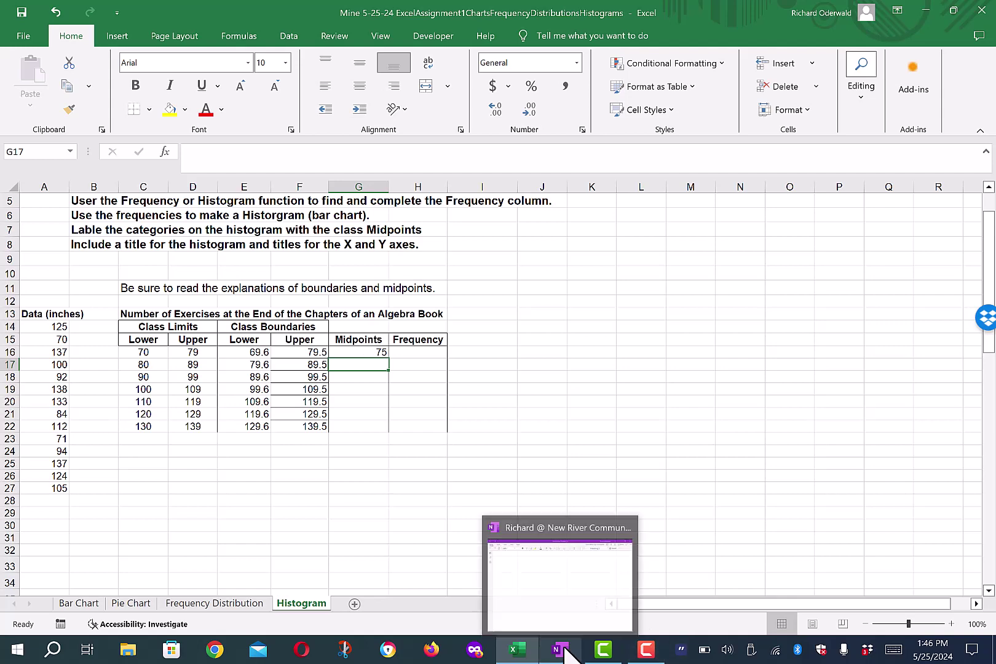
pyautogui.click(561, 649)
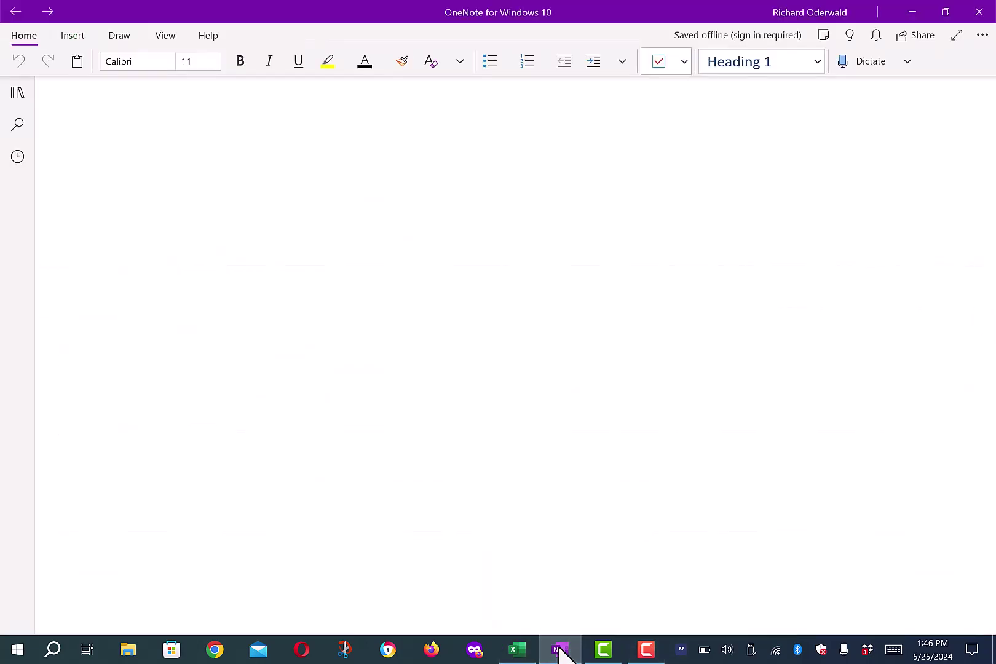
pyautogui.moveTo(226, 167)
pyautogui.mouseDown()
pyautogui.moveTo(235, 269)
pyautogui.moveTo(517, 281)
pyautogui.mouseUp()
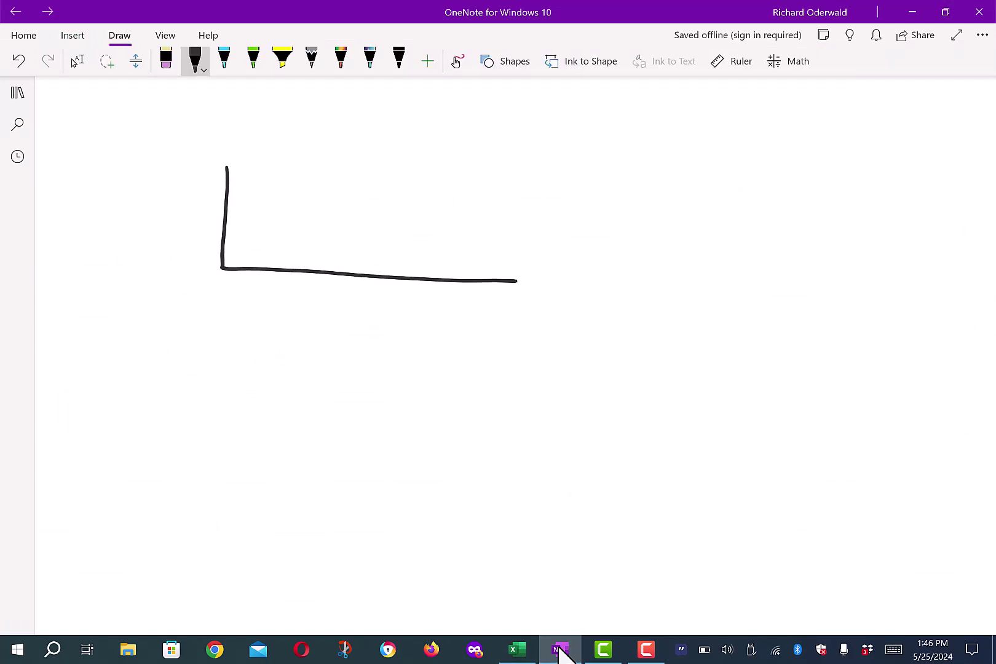
pyautogui.moveTo(191, 283)
pyautogui.mouseDown()
pyautogui.moveTo(203, 282)
pyautogui.moveTo(202, 315)
pyautogui.moveTo(203, 300)
pyautogui.mouseUp()
pyautogui.moveTo(226, 288)
pyautogui.mouseDown()
pyautogui.moveTo(216, 300)
pyautogui.moveTo(226, 289)
pyautogui.mouseUp()
pyautogui.moveTo(509, 292)
pyautogui.mouseDown()
pyautogui.moveTo(516, 321)
pyautogui.moveTo(518, 303)
pyautogui.moveTo(540, 318)
pyautogui.mouseUp()
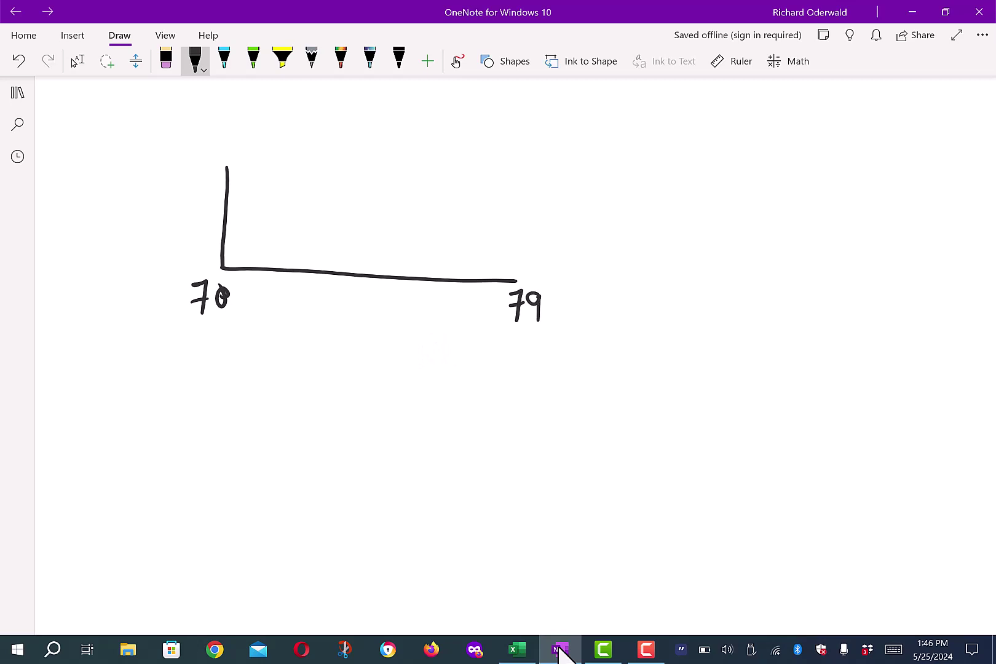
pyautogui.moveTo(381, 270)
pyautogui.mouseDown()
pyautogui.moveTo(371, 357)
pyautogui.moveTo(391, 342)
pyautogui.moveTo(394, 355)
pyautogui.moveTo(400, 323)
pyautogui.mouseUp()
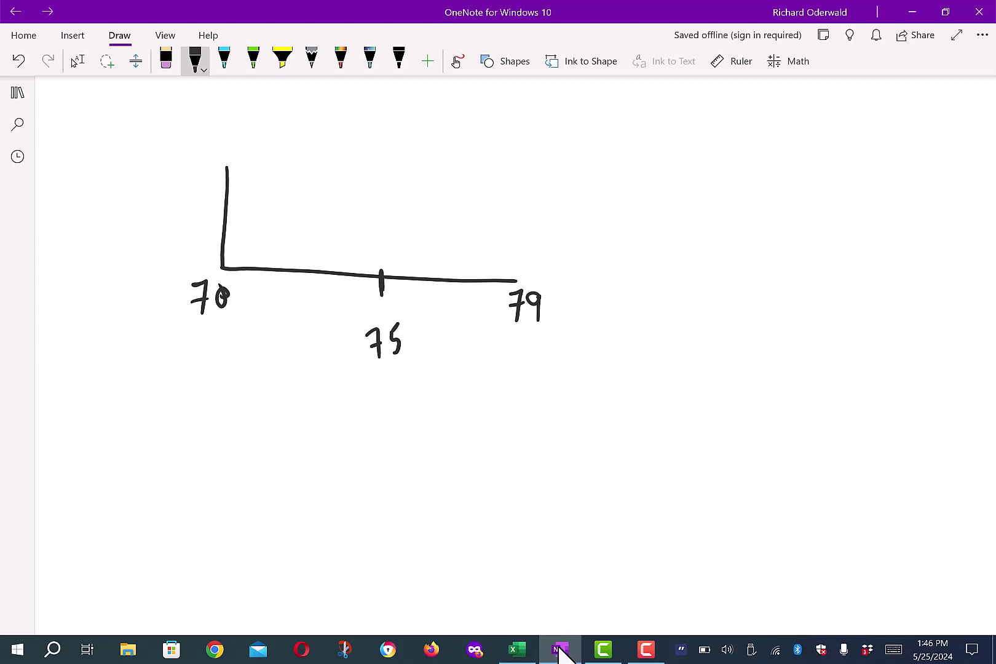
pyautogui.moveTo(223, 266)
pyautogui.mouseDown()
pyautogui.moveTo(239, 155)
pyautogui.moveTo(305, 107)
pyautogui.moveTo(386, 157)
pyautogui.moveTo(455, 241)
pyautogui.moveTo(554, 279)
pyautogui.mouseUp()
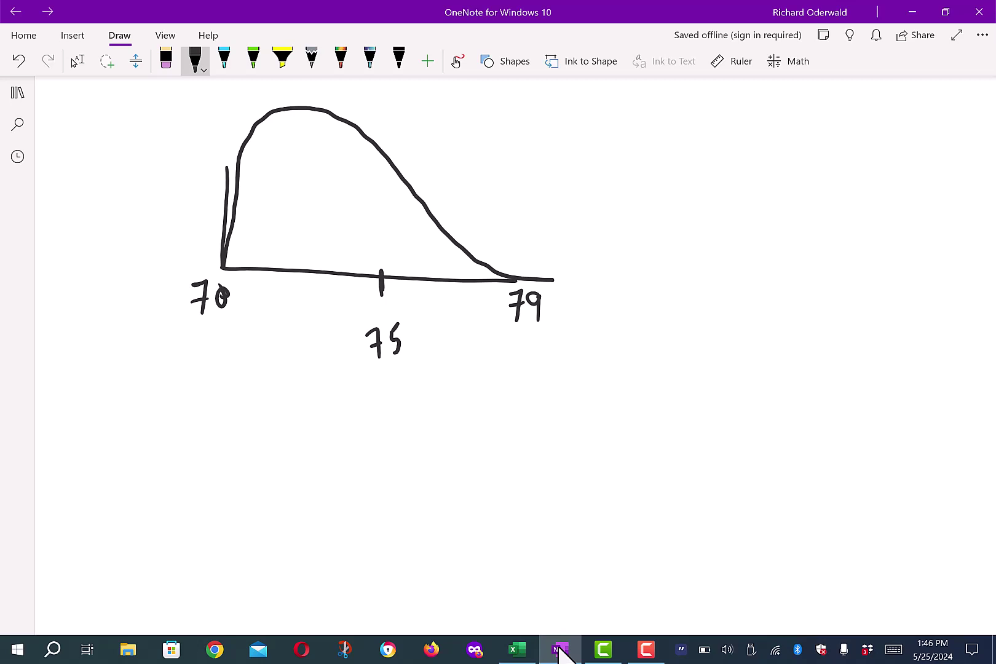
# Sketch a second pair of axes beside the first with a curve peaking near its far end, marking the midpoint on the axis and curve.
pyautogui.moveTo(606, 277); pyautogui.dragTo(840, 287)
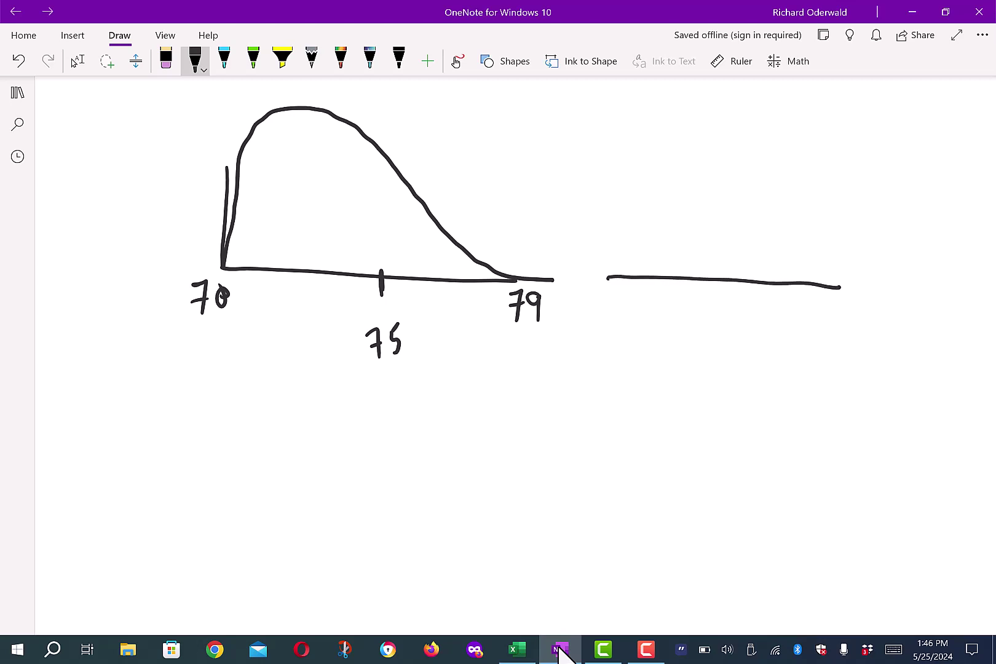
pyautogui.moveTo(608, 278)
pyautogui.mouseDown()
pyautogui.moveTo(608, 131)
pyautogui.moveTo(608, 291)
pyautogui.moveTo(703, 240)
pyautogui.moveTo(797, 142)
pyautogui.moveTo(834, 289)
pyautogui.mouseUp()
pyautogui.moveTo(729, 276); pyautogui.dragTo(730, 301)
pyautogui.moveTo(727, 198); pyautogui.dragTo(729, 229)
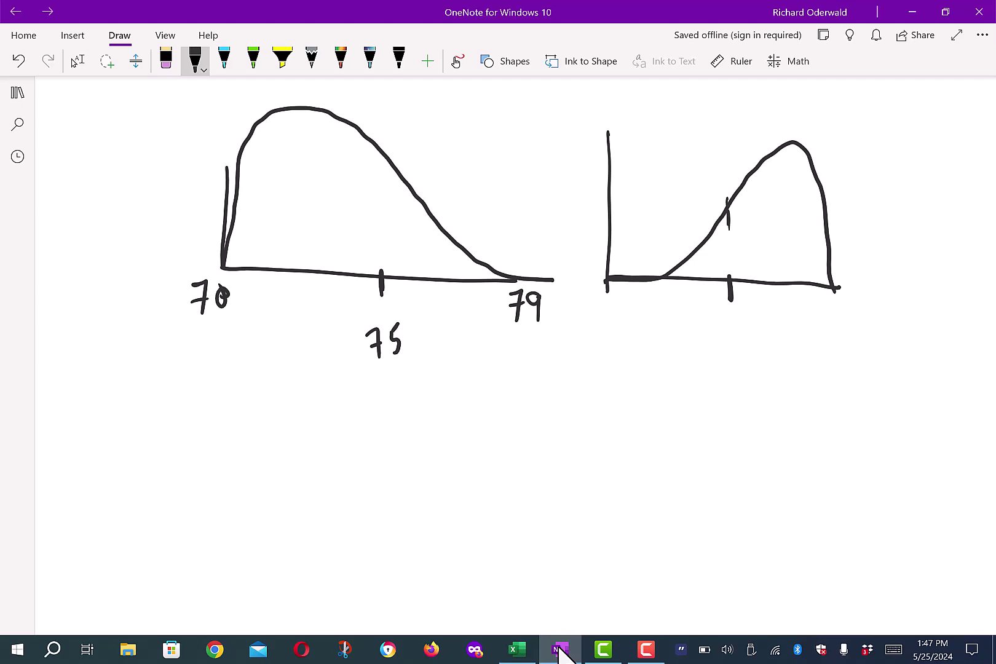
# Draw a double-headed curved arrow connecting the two skewed curves and write OR beneath it.
pyautogui.moveTo(416, 235)
pyautogui.mouseDown()
pyautogui.moveTo(660, 166)
pyautogui.moveTo(696, 198)
pyautogui.mouseUp()
pyautogui.moveTo(683, 166); pyautogui.dragTo(713, 216)
pyautogui.moveTo(422, 213)
pyautogui.mouseDown()
pyautogui.moveTo(423, 250)
pyautogui.moveTo(452, 236)
pyautogui.mouseUp()
pyautogui.moveTo(533, 186)
pyautogui.mouseDown()
pyautogui.moveTo(518, 202)
pyautogui.moveTo(533, 187)
pyautogui.mouseUp()
pyautogui.moveTo(544, 174)
pyautogui.mouseDown()
pyautogui.moveTo(552, 203)
pyautogui.moveTo(585, 202)
pyautogui.mouseUp()
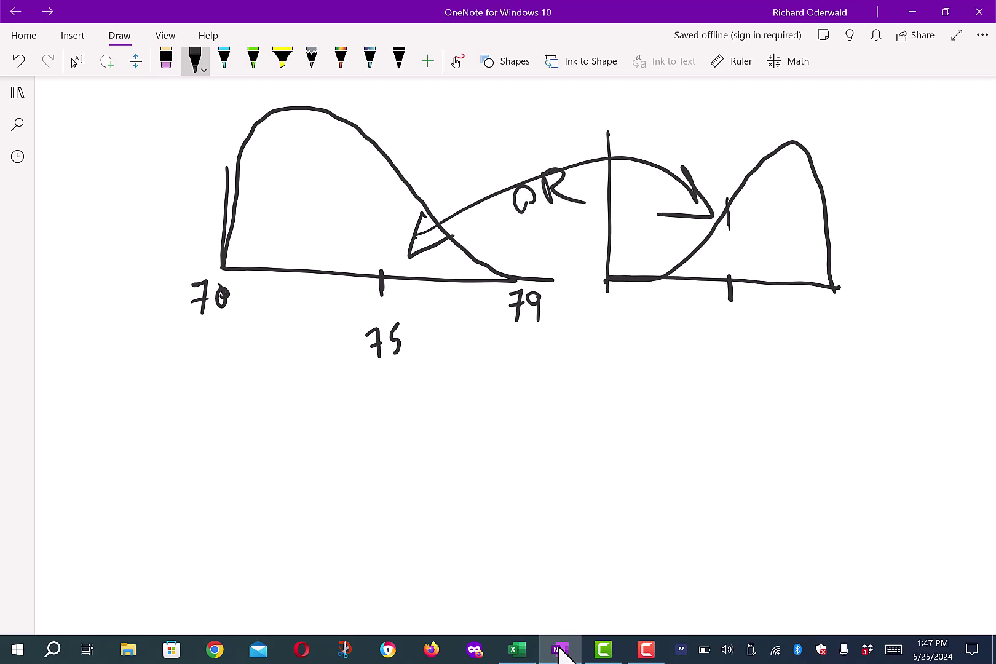
# Sketch a third pair of axes with a symmetric bell curve and a centre tick labelled 75, and switch back to Excel.
pyautogui.moveTo(611, 342)
pyautogui.mouseDown()
pyautogui.moveTo(618, 426)
pyautogui.moveTo(664, 445)
pyautogui.moveTo(851, 437)
pyautogui.mouseUp()
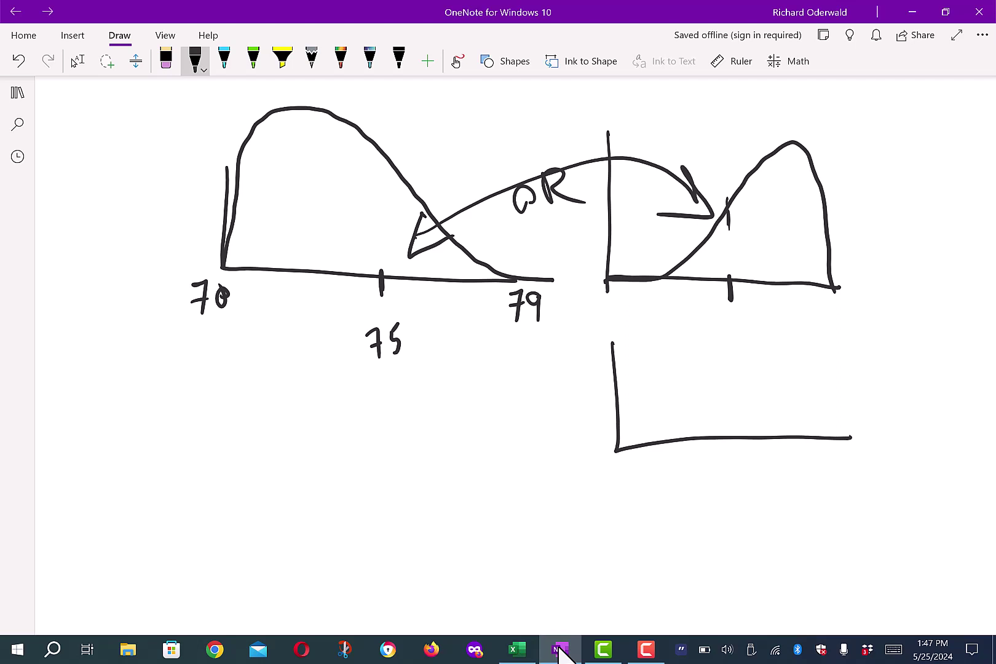
pyautogui.moveTo(613, 452)
pyautogui.mouseDown()
pyautogui.moveTo(655, 438)
pyautogui.moveTo(812, 342)
pyautogui.moveTo(910, 434)
pyautogui.mouseUp()
pyautogui.moveTo(829, 442); pyautogui.dragTo(925, 437)
pyautogui.moveTo(772, 430)
pyautogui.mouseDown()
pyautogui.moveTo(778, 454)
pyautogui.moveTo(762, 508)
pyautogui.moveTo(774, 507)
pyautogui.moveTo(793, 465)
pyautogui.mouseUp()
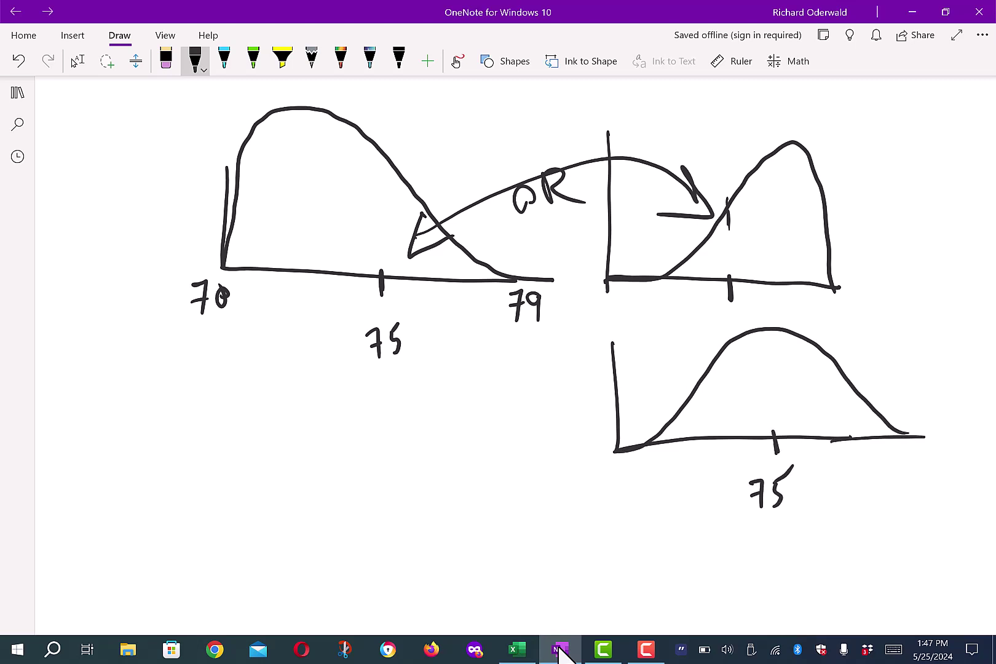
pyautogui.click(560, 649)
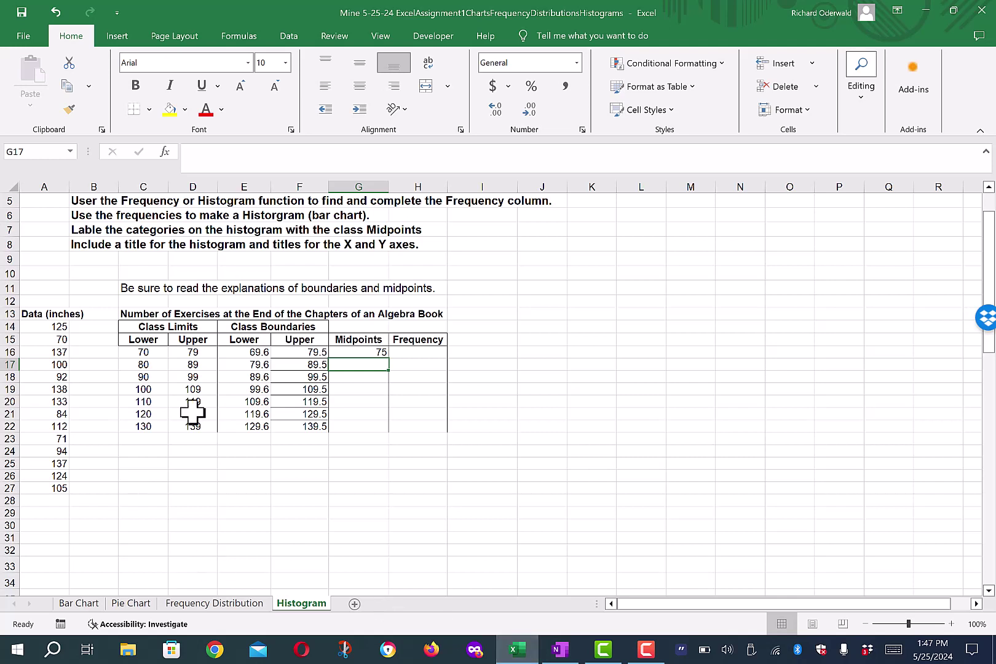
# Fill the midpoints in G16:G22 as a linear column series with step value 10, and centre the values in E16:G22.
pyautogui.click(362, 351)
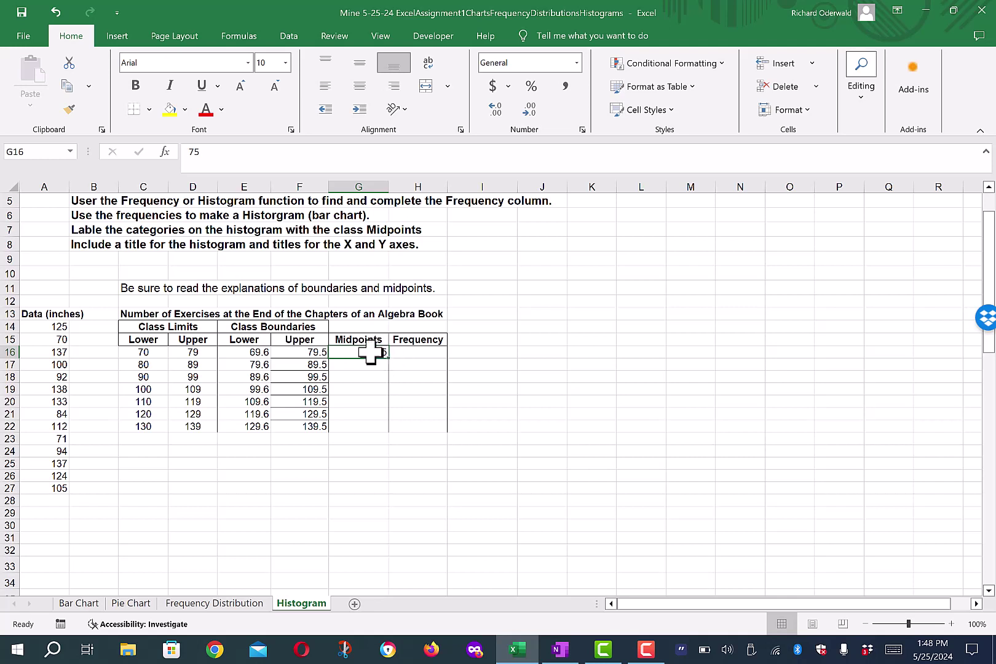
pyautogui.moveTo(365, 352); pyautogui.dragTo(364, 430)
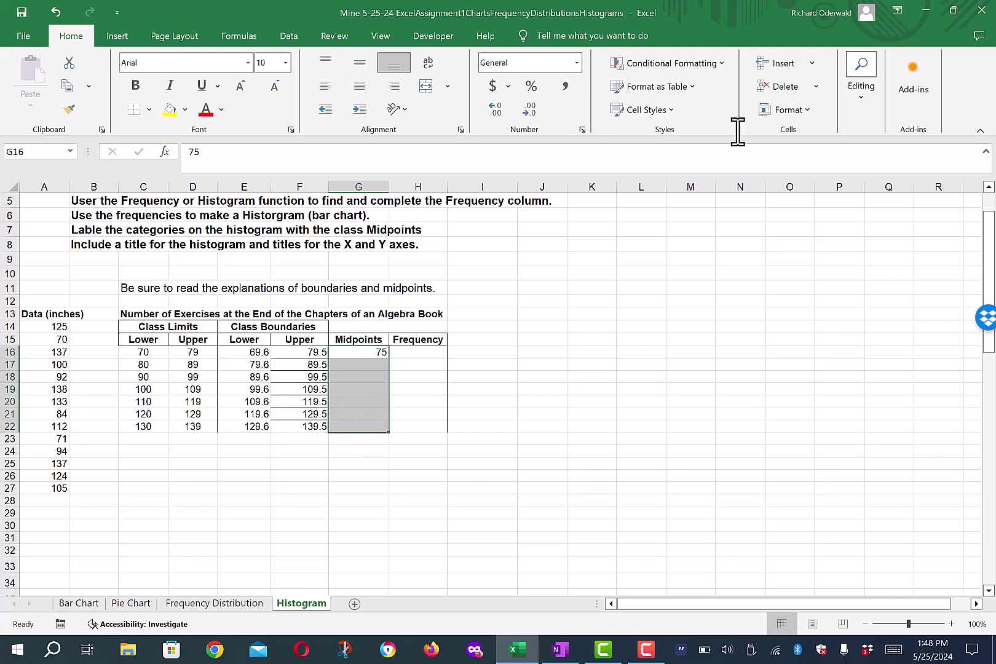
pyautogui.click(862, 98)
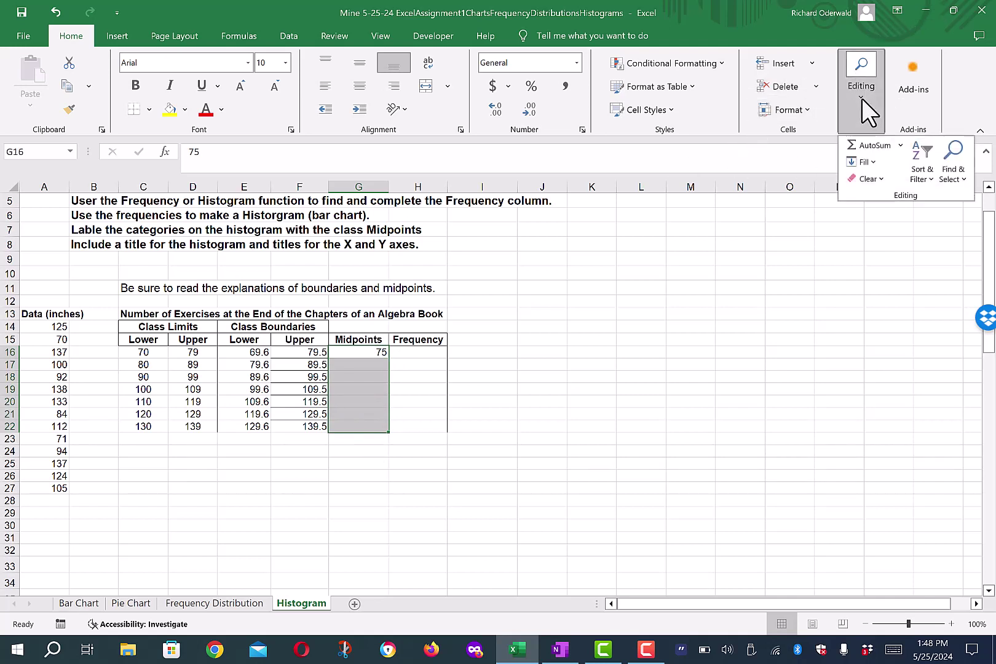
pyautogui.click(860, 163)
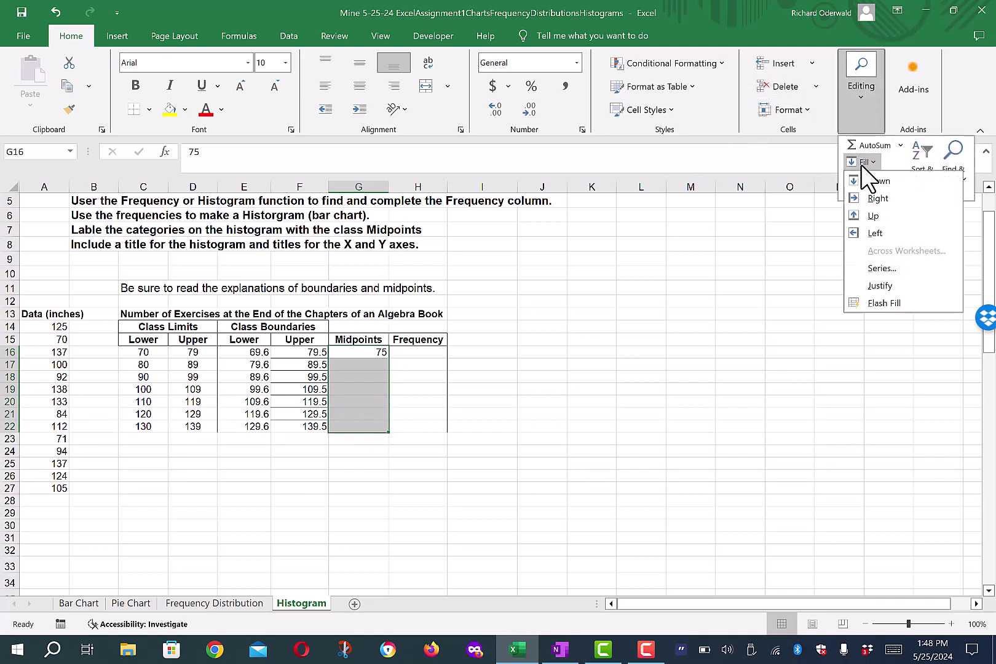
pyautogui.click(900, 269)
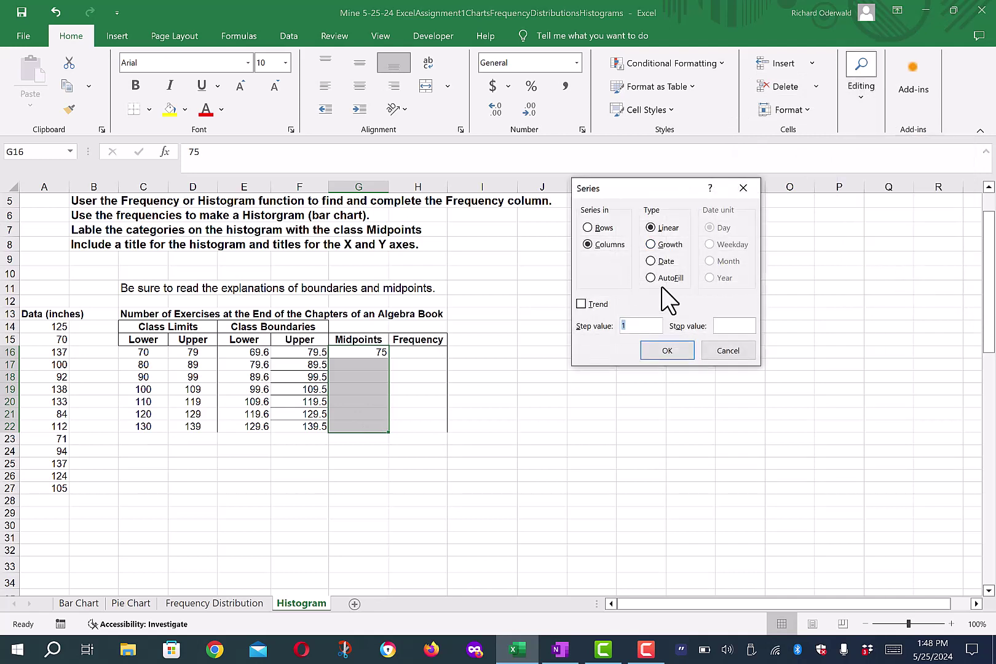
pyautogui.write('10')
pyautogui.click(667, 351)
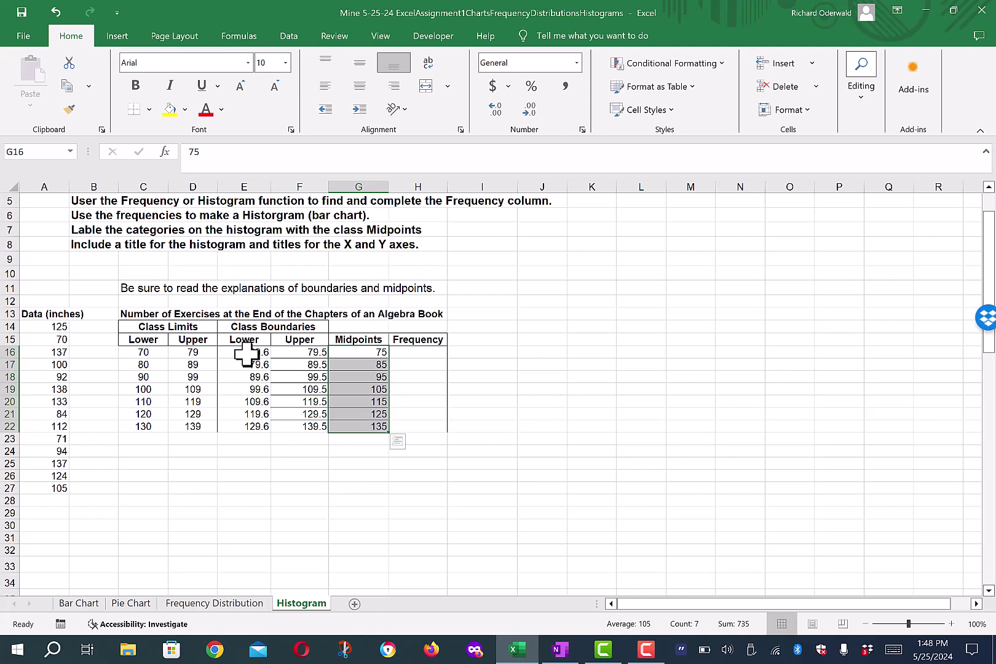
pyautogui.moveTo(246, 352); pyautogui.dragTo(381, 426)
pyautogui.click(397, 356)
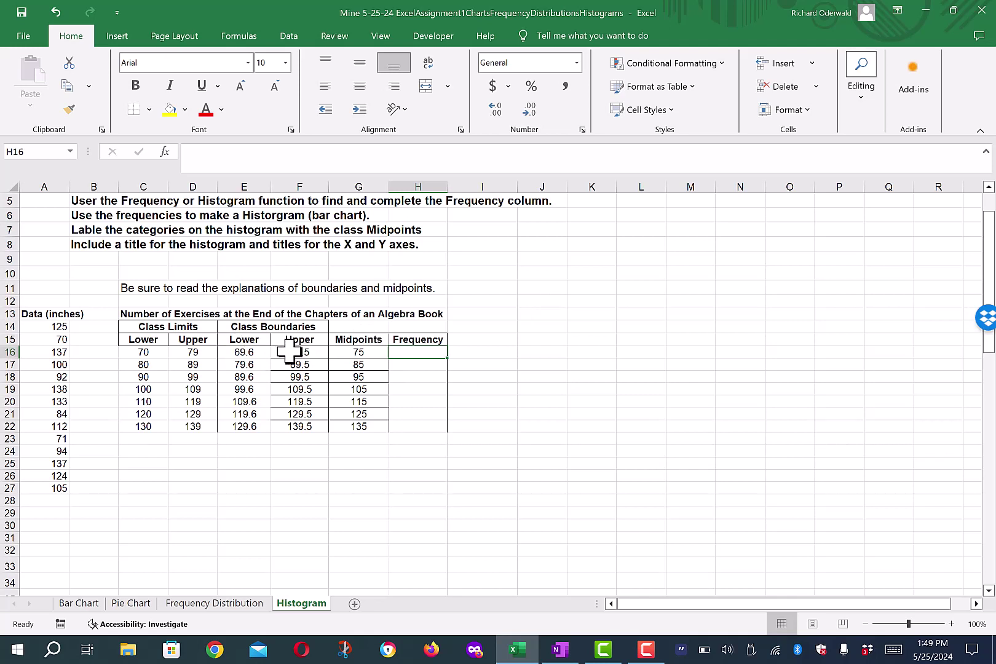
# Copy the upper class boundaries in F16:F22 and paste them as values only into J10:J16.
pyautogui.moveTo(289, 352); pyautogui.dragTo(300, 432)
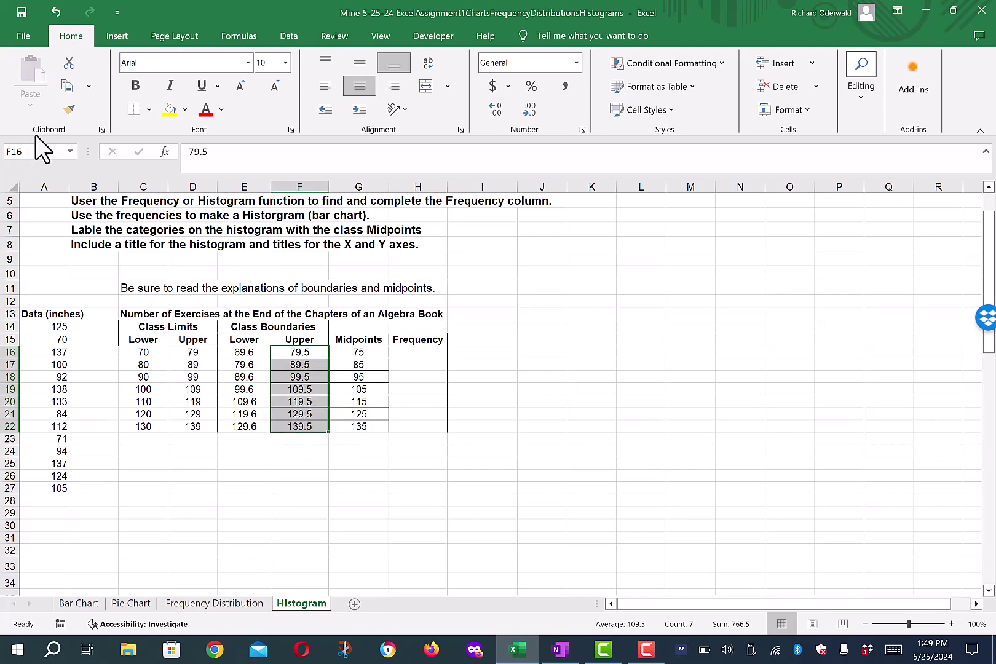
pyautogui.click(66, 87)
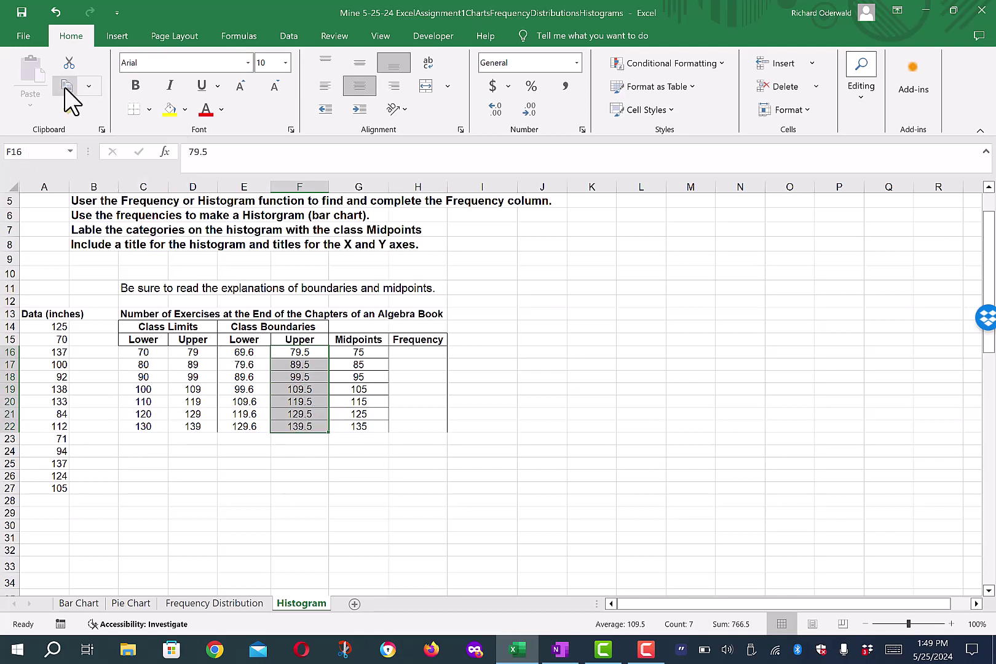
pyautogui.click(553, 273)
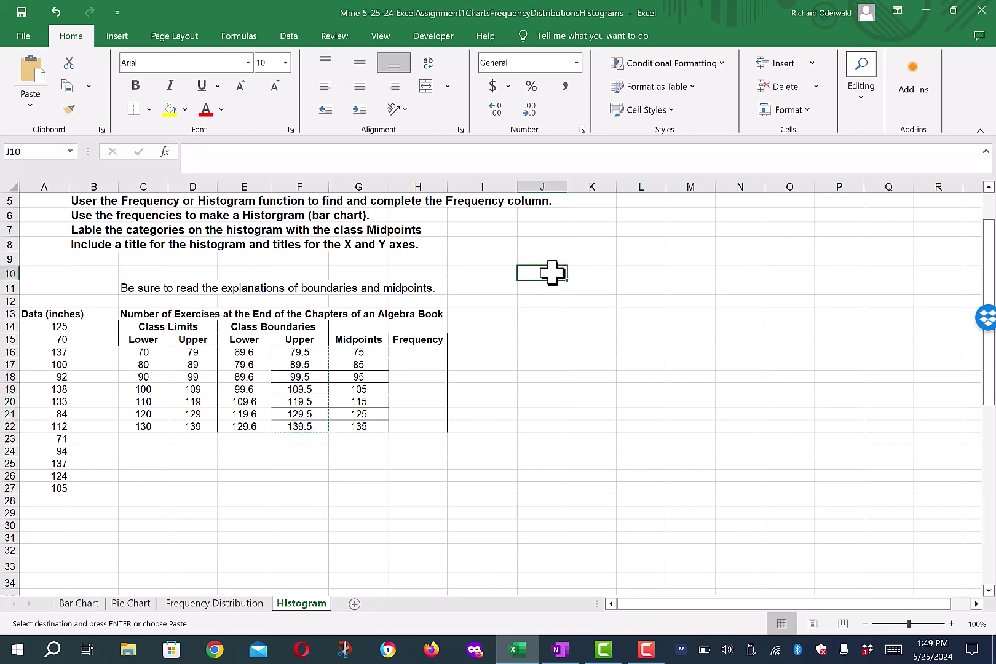
pyautogui.click(29, 106)
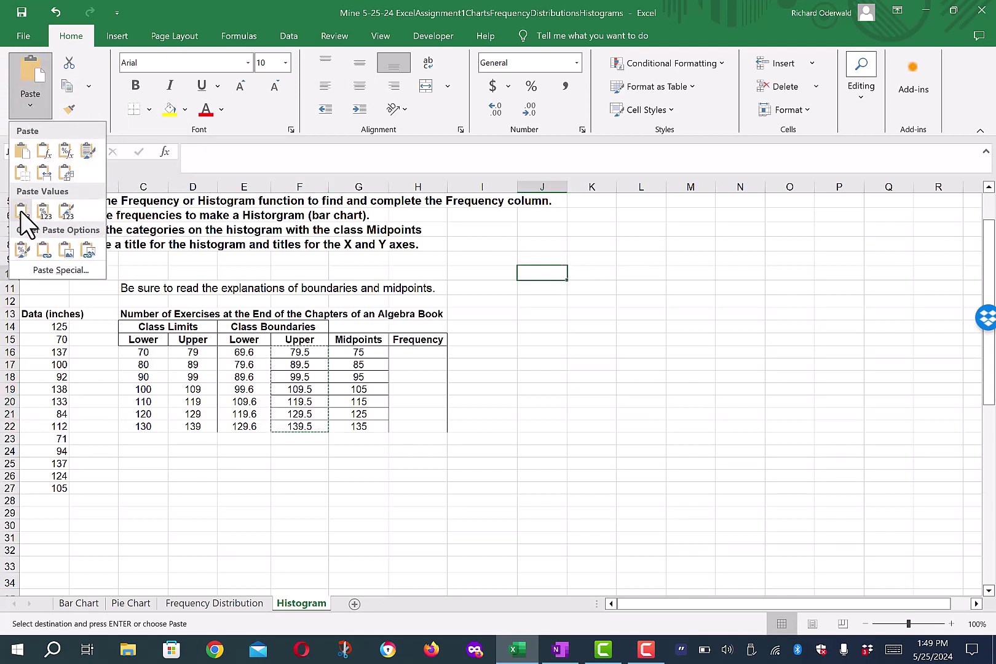
pyautogui.click(20, 210)
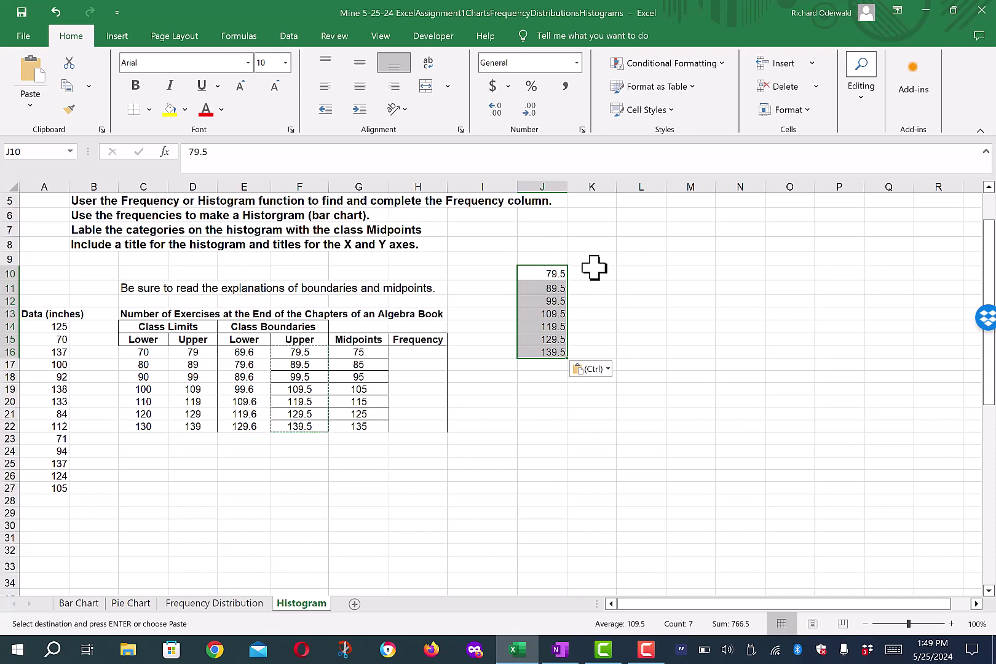
# Enter the headings bins in J9 and freq in K9 above the pasted boundaries.
pyautogui.moveTo(596, 269); pyautogui.dragTo(604, 351)
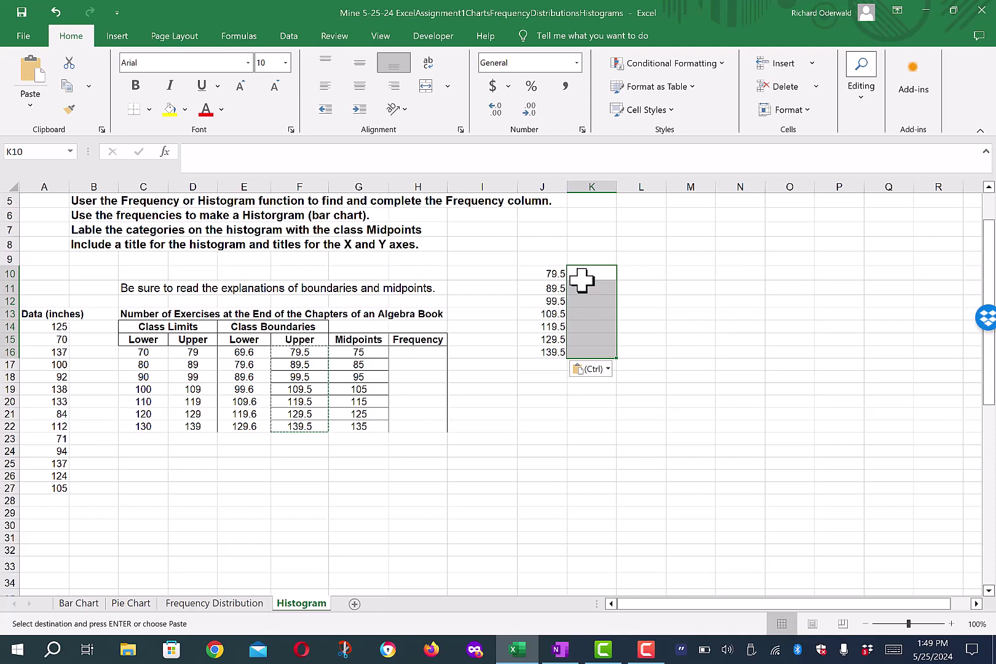
pyautogui.click(549, 256)
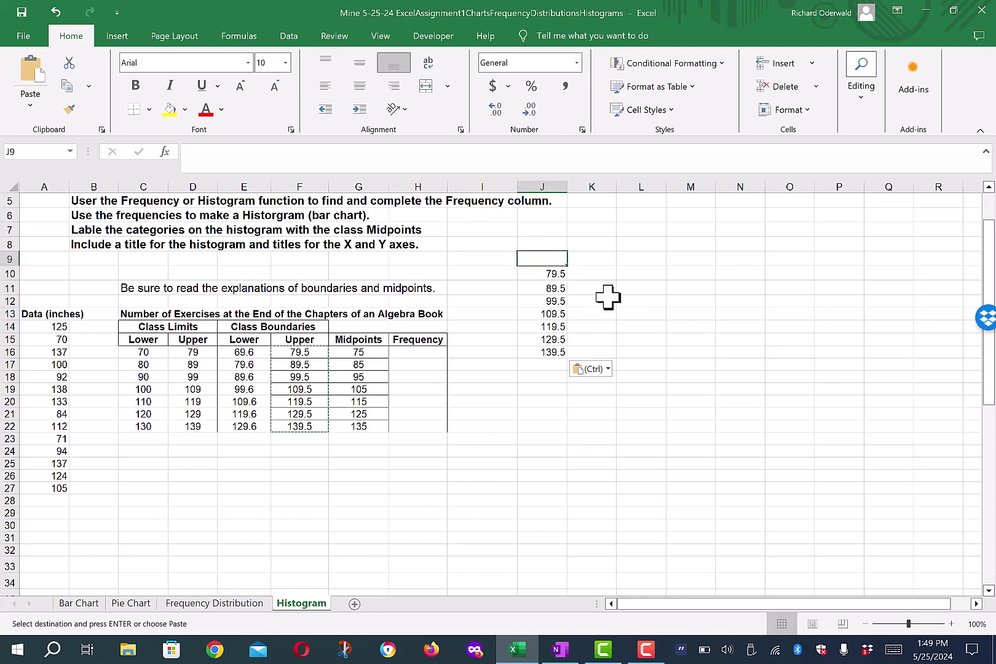
pyautogui.write('bins')
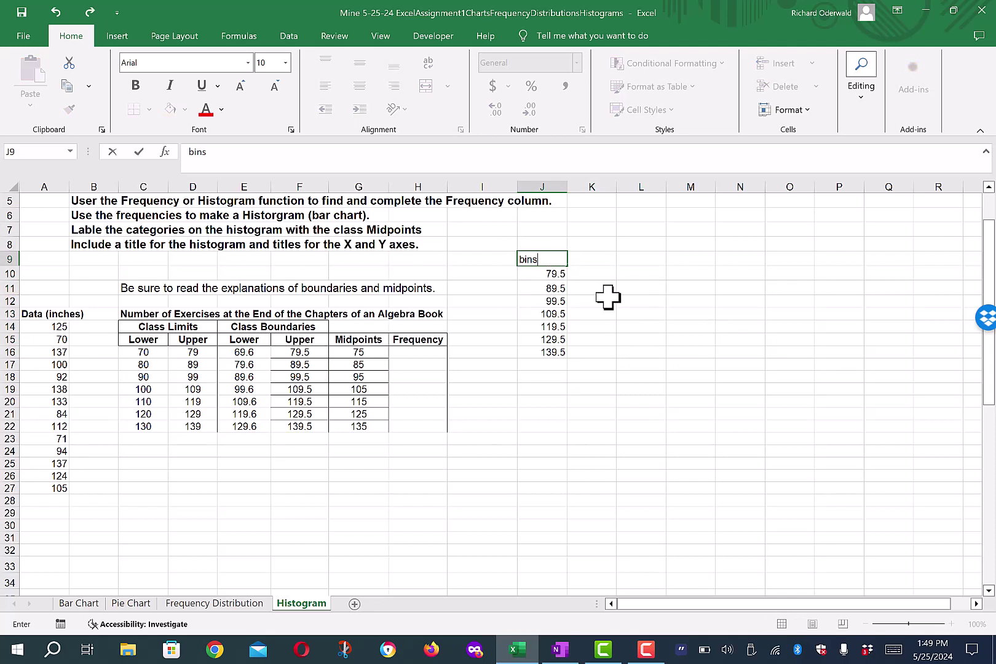
pyautogui.press('Tab')
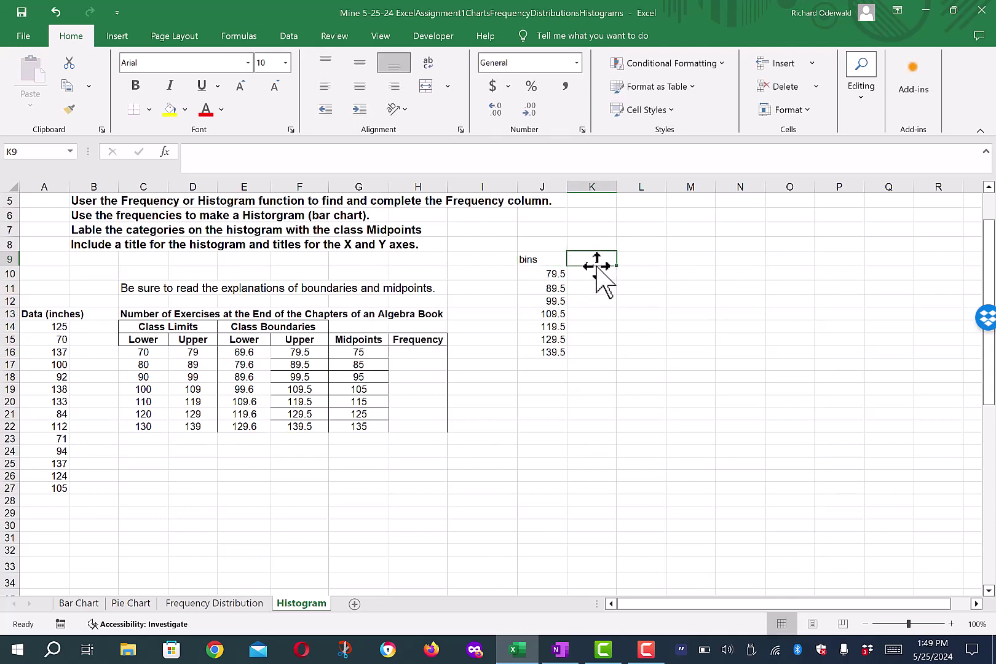
pyautogui.write('fre')
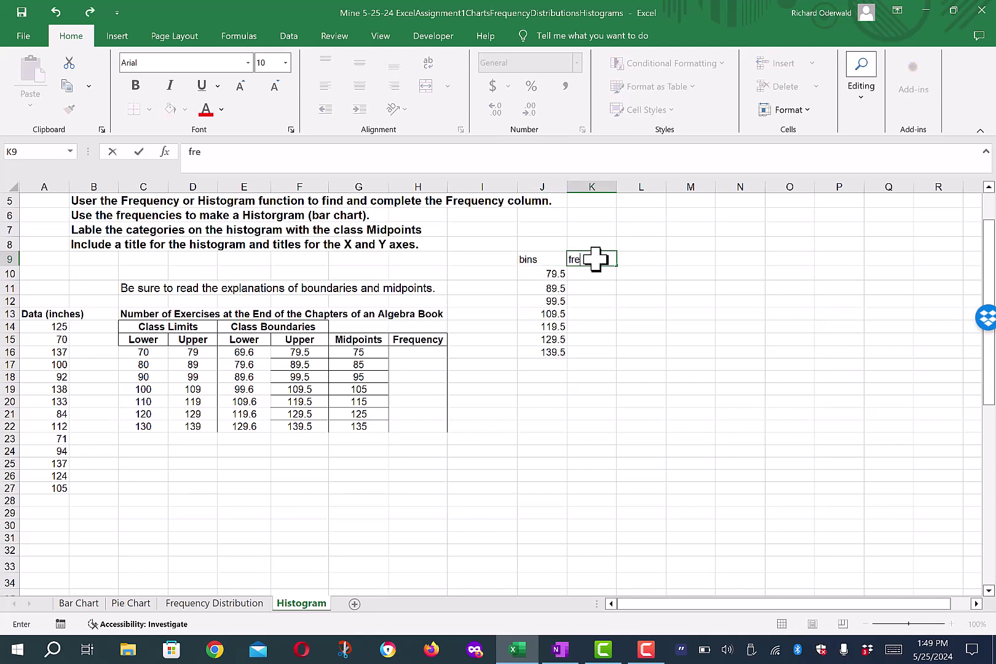
pyautogui.write('q')
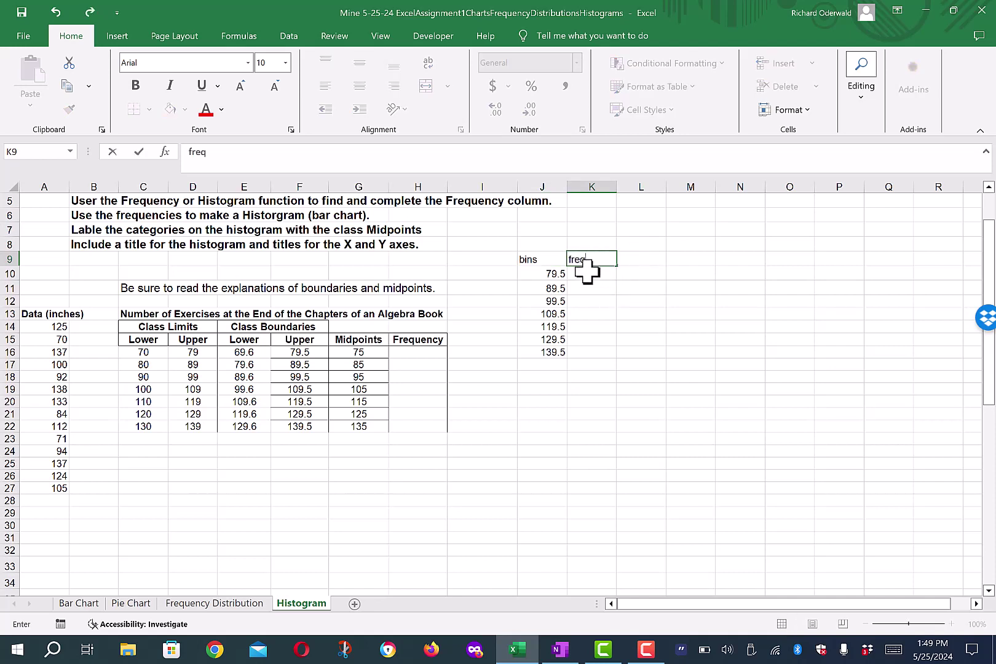
pyautogui.press('Return')
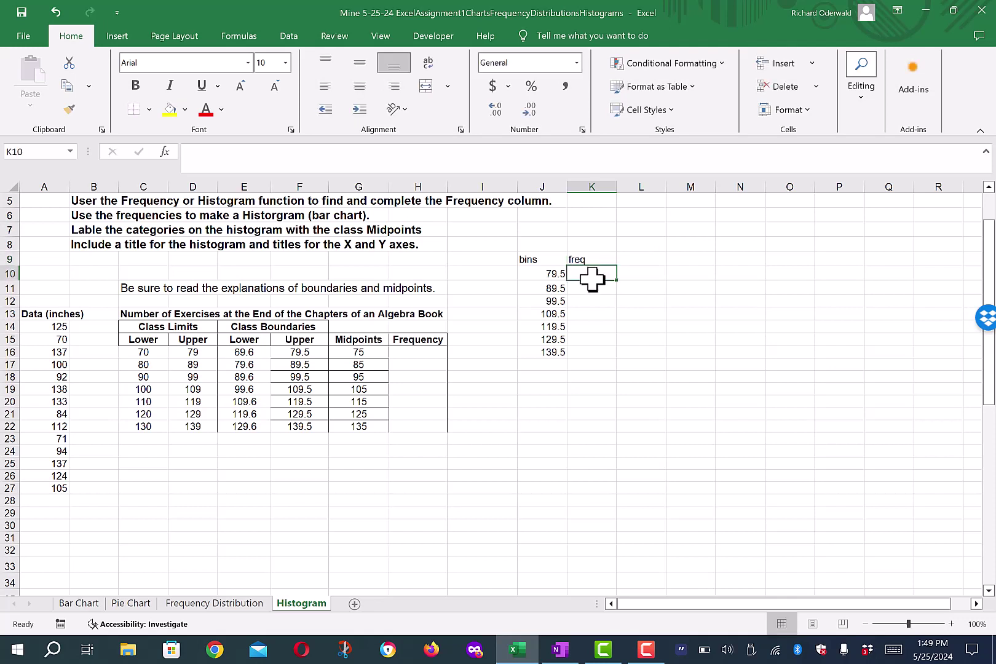
# Try entering =FREQUENCY(A14:A27,J10:J16) as an ordinary formula with the freq cells K10:K16 selected.
pyautogui.moveTo(593, 273); pyautogui.dragTo(615, 349)
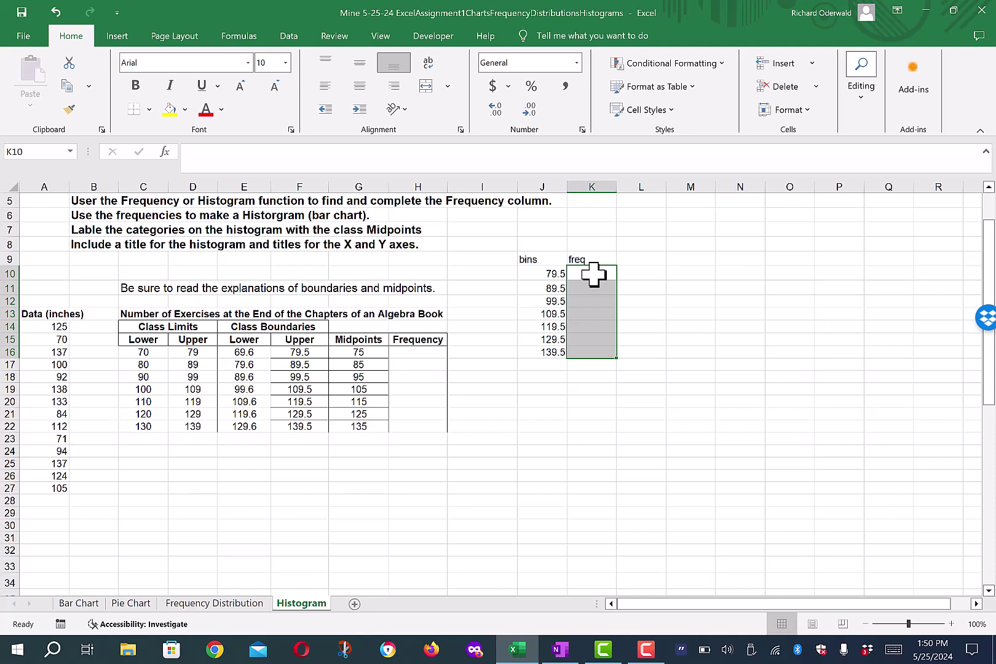
pyautogui.write('=f')
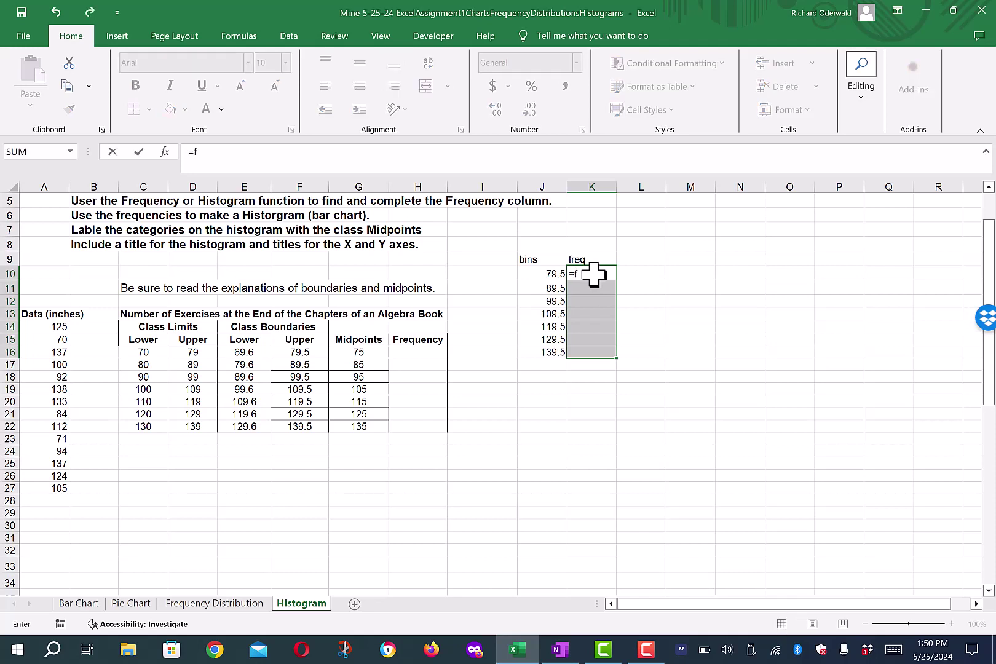
pyautogui.write('re')
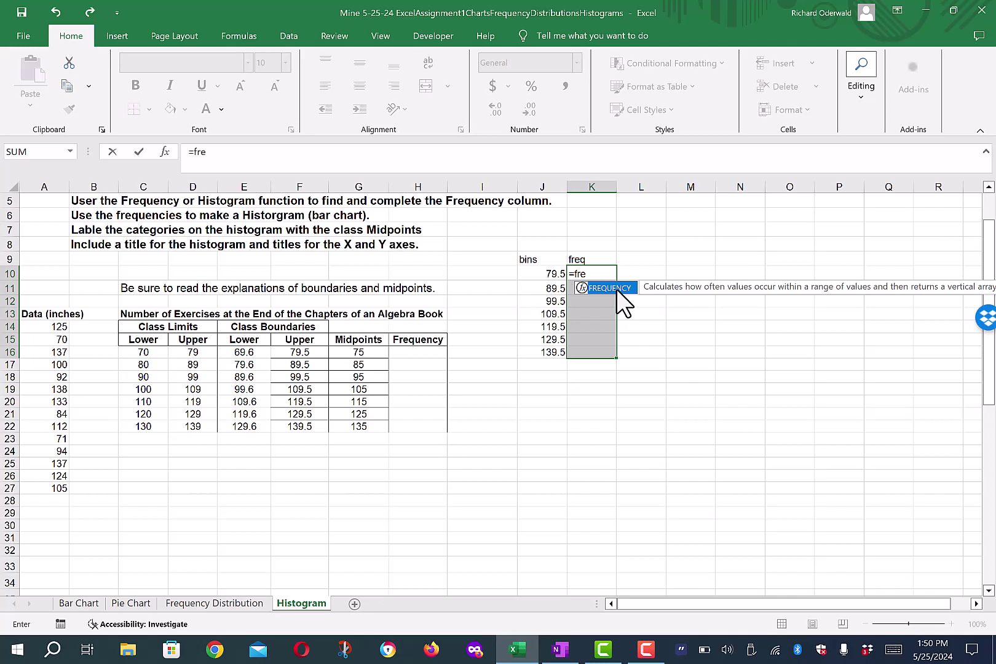
pyautogui.doubleClick(616, 289)
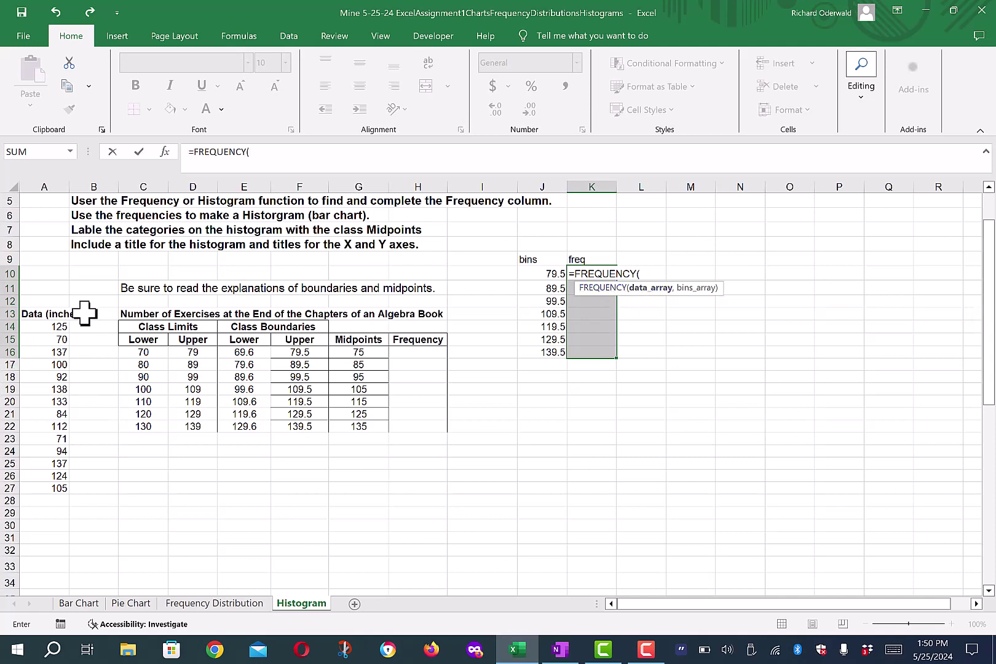
pyautogui.moveTo(51, 321); pyautogui.dragTo(64, 489)
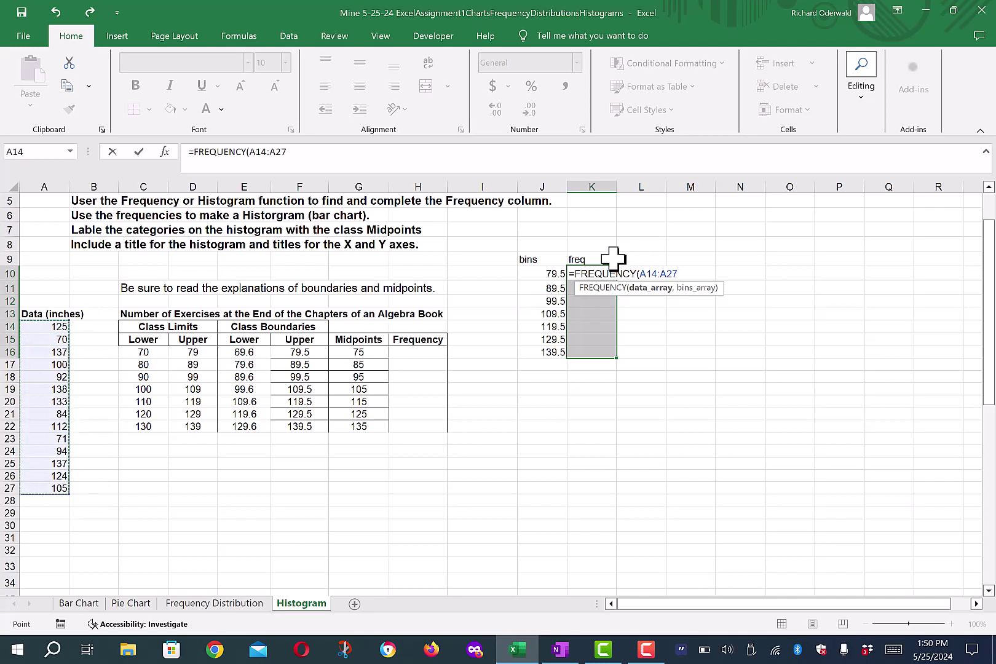
pyautogui.write(',')
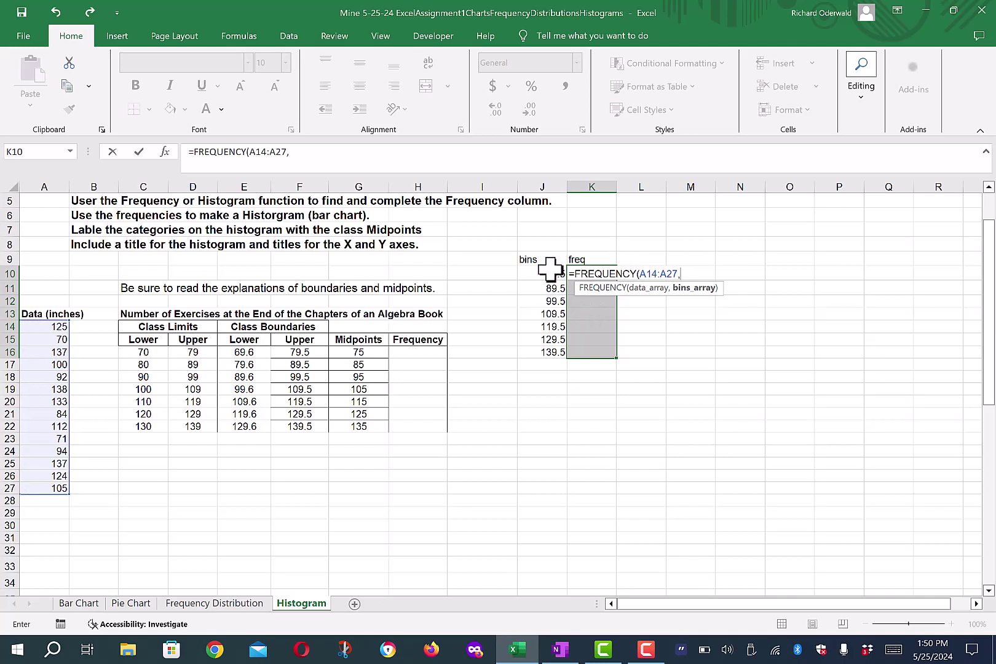
pyautogui.moveTo(550, 273); pyautogui.dragTo(554, 348)
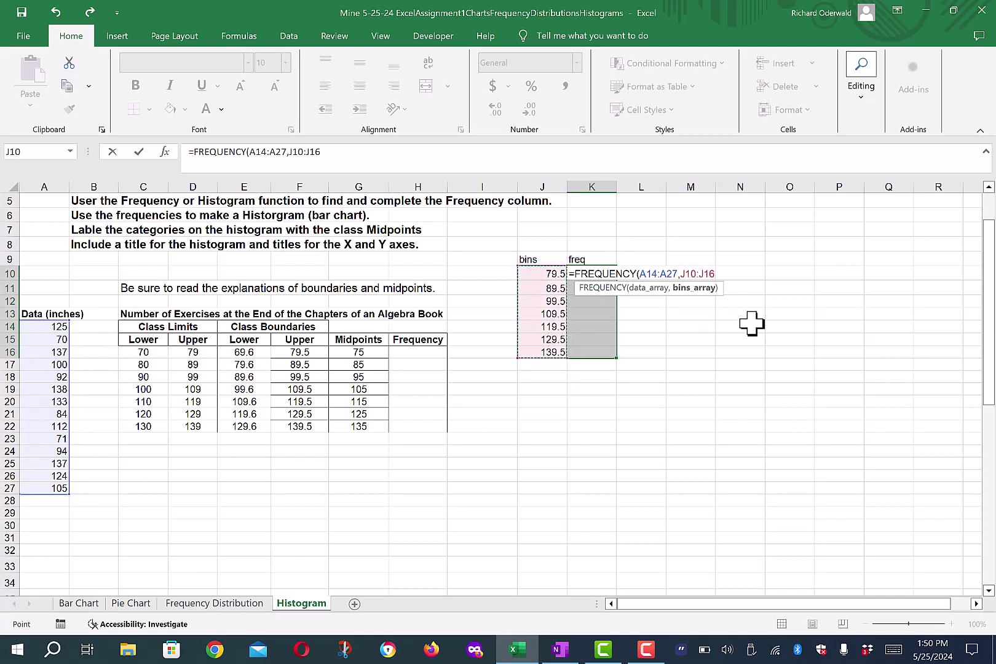
pyautogui.write(')')
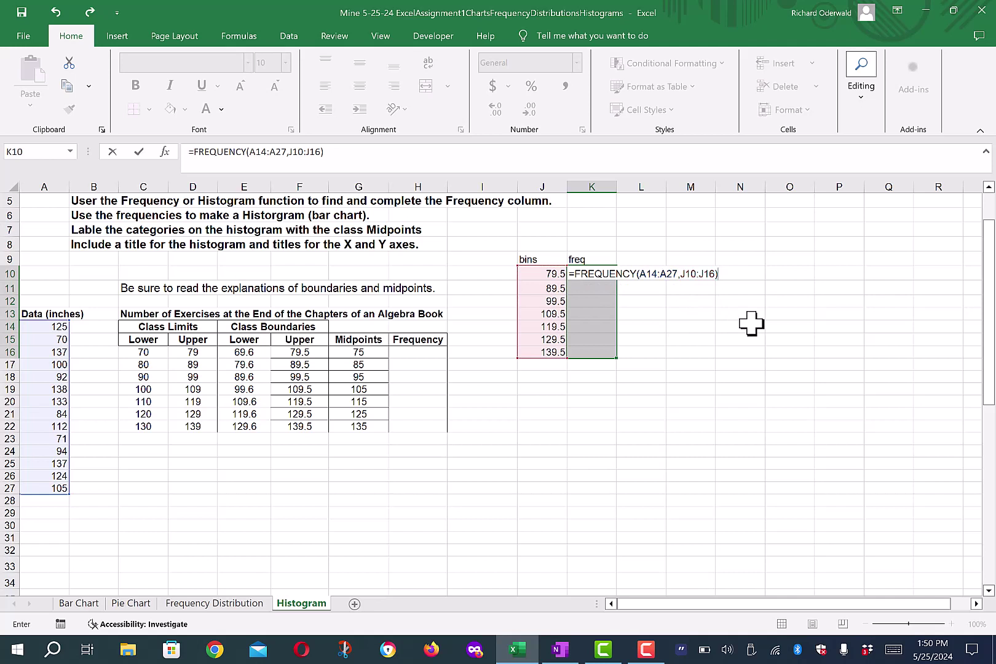
pyautogui.press('Return')
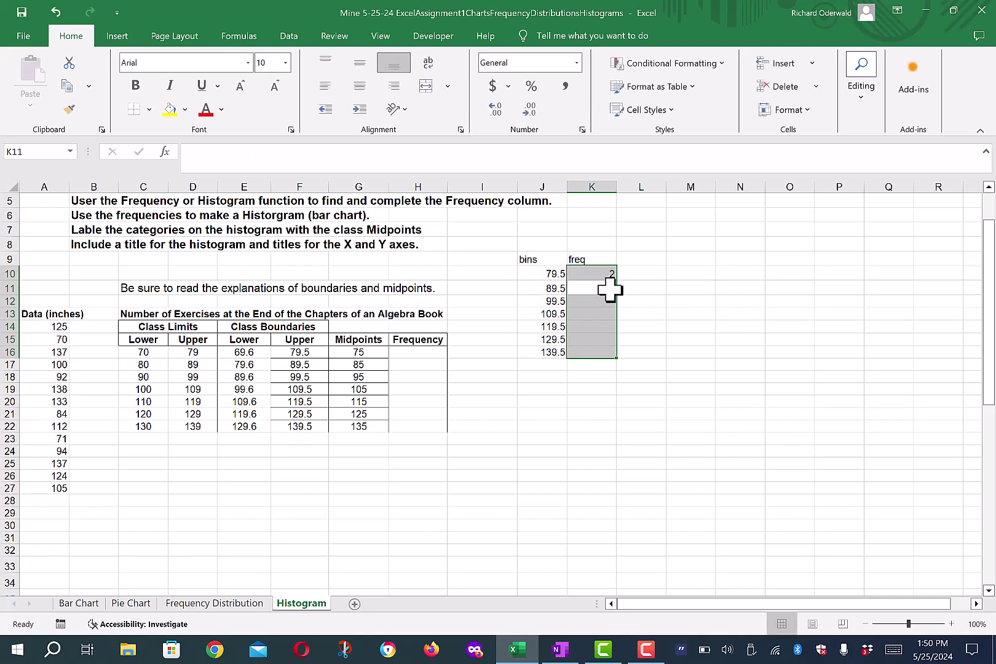
# Delete the ordinary FREQUENCY formula from K10.
pyautogui.click(593, 269)
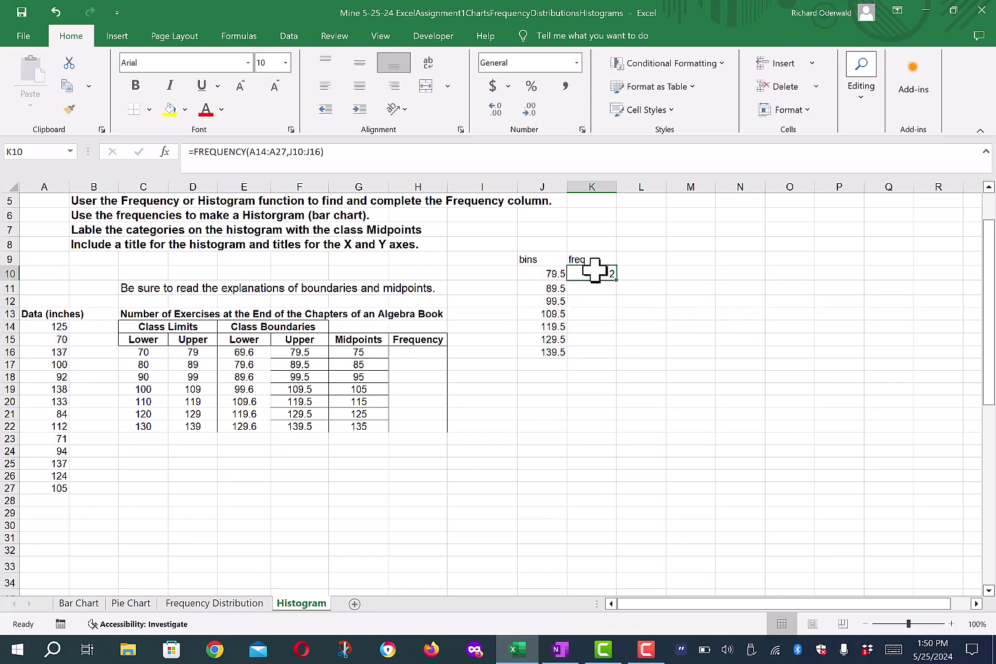
pyautogui.press('BackSpace')
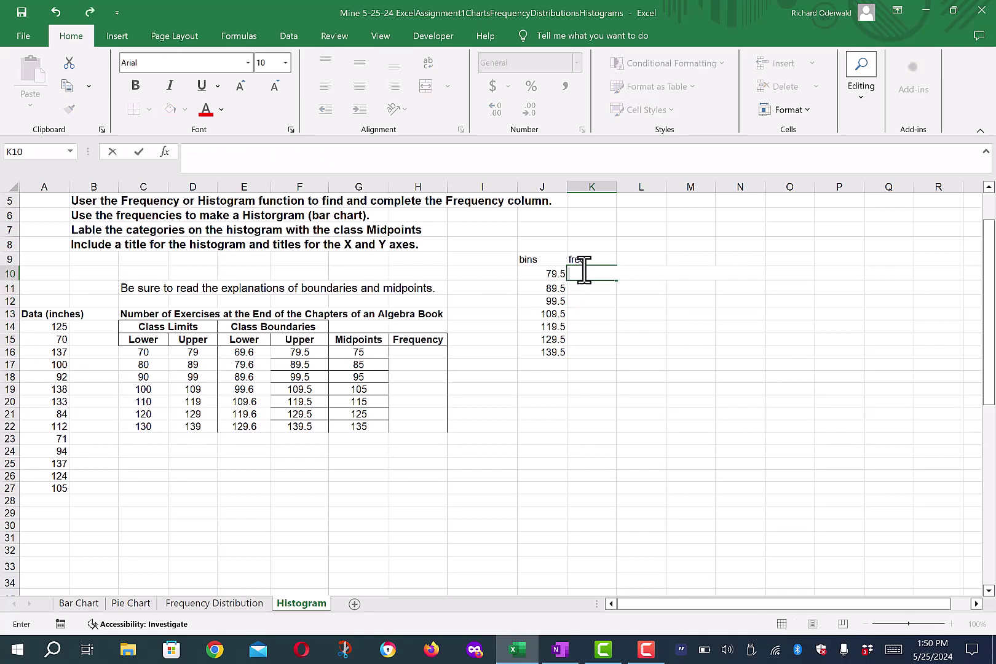
pyautogui.click(610, 229)
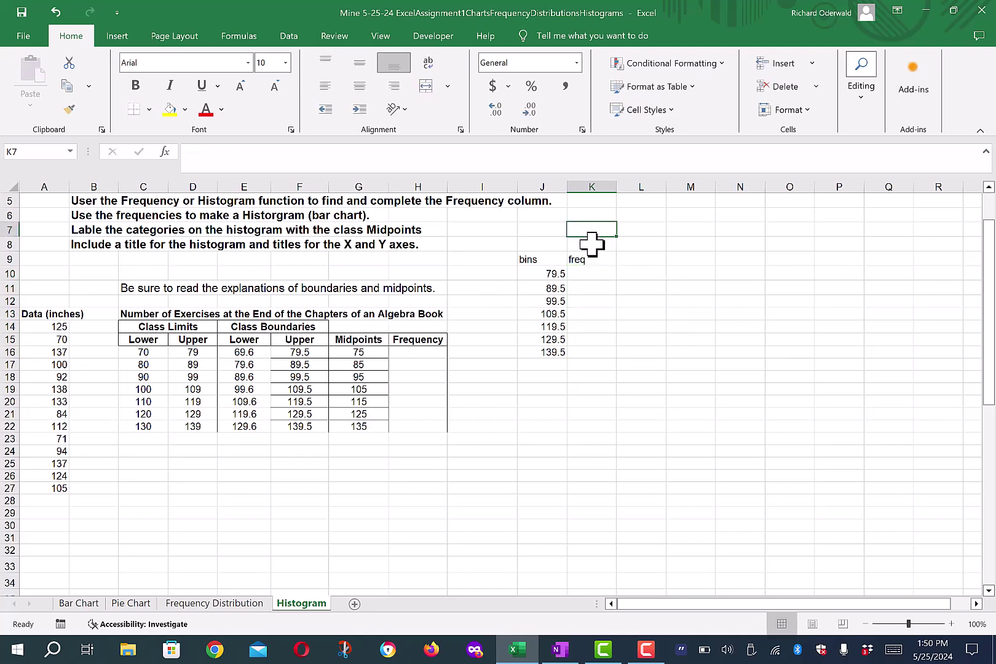
# Enter =FREQUENCY(A14:A27,J10:J16) as an array formula across K10:K16.
pyautogui.moveTo(597, 274); pyautogui.dragTo(592, 352)
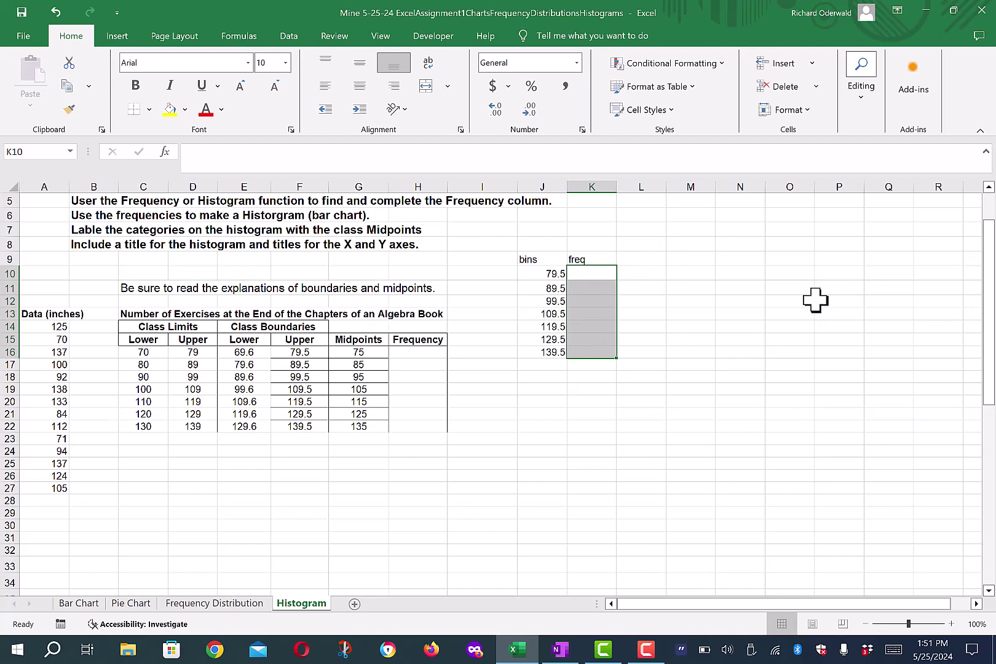
pyautogui.write('=')
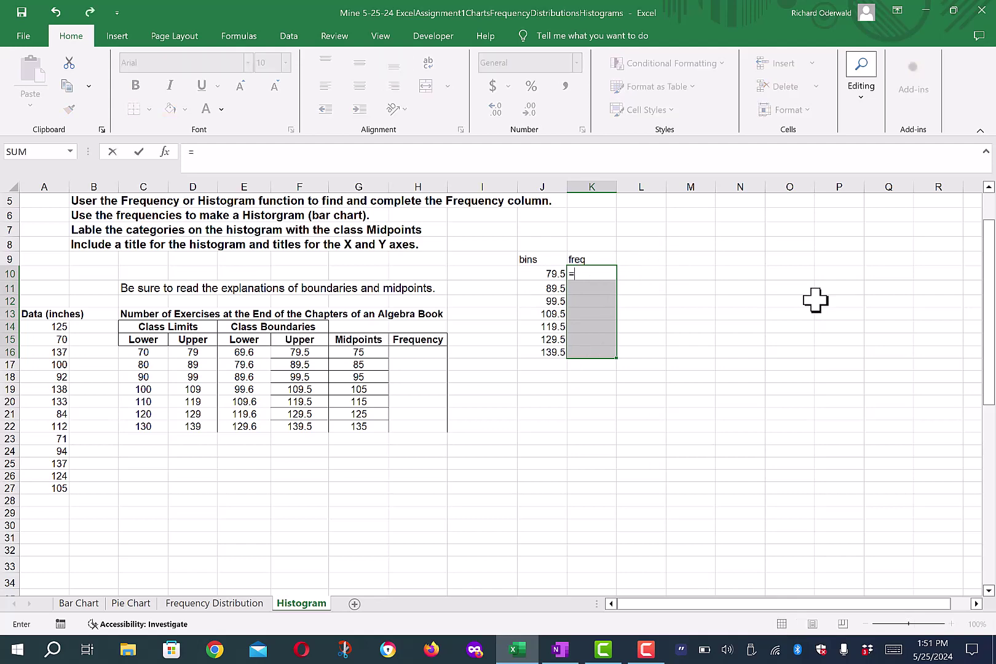
pyautogui.write('fre')
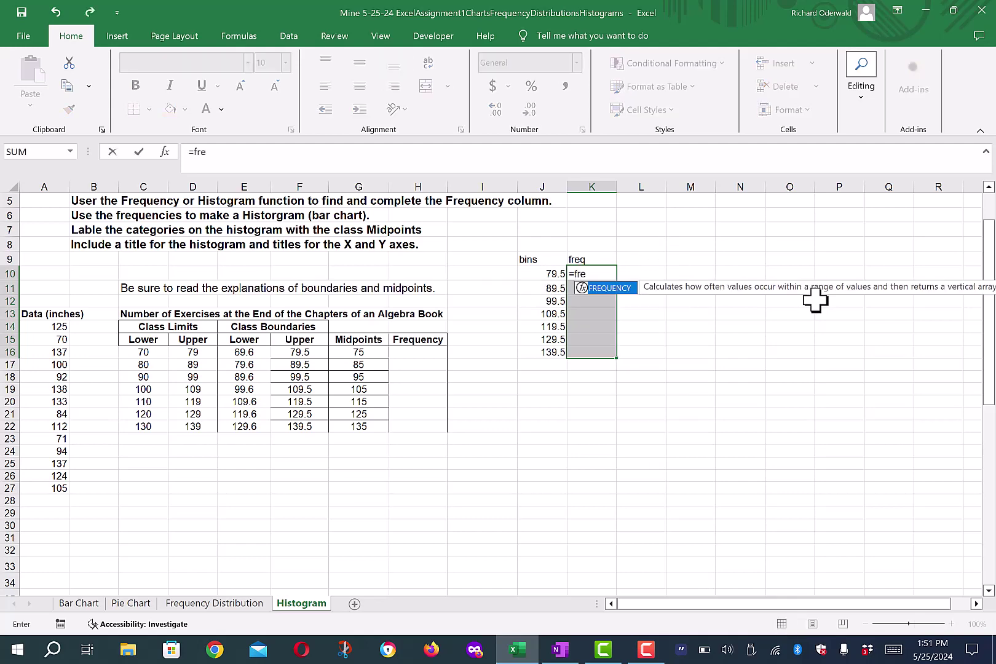
pyautogui.doubleClick(605, 287)
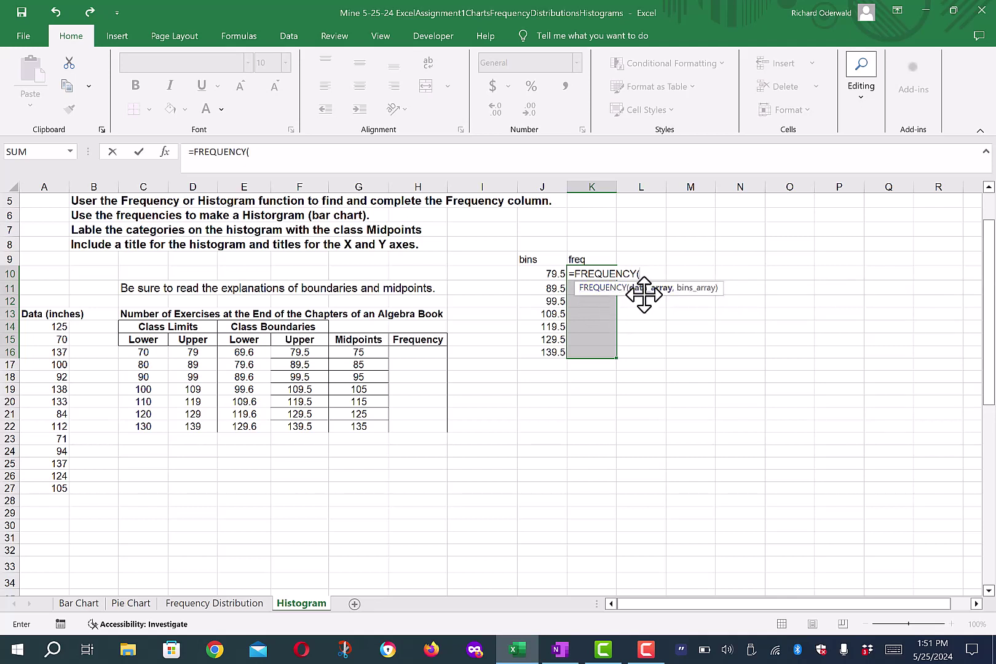
pyautogui.moveTo(51, 321); pyautogui.dragTo(54, 483)
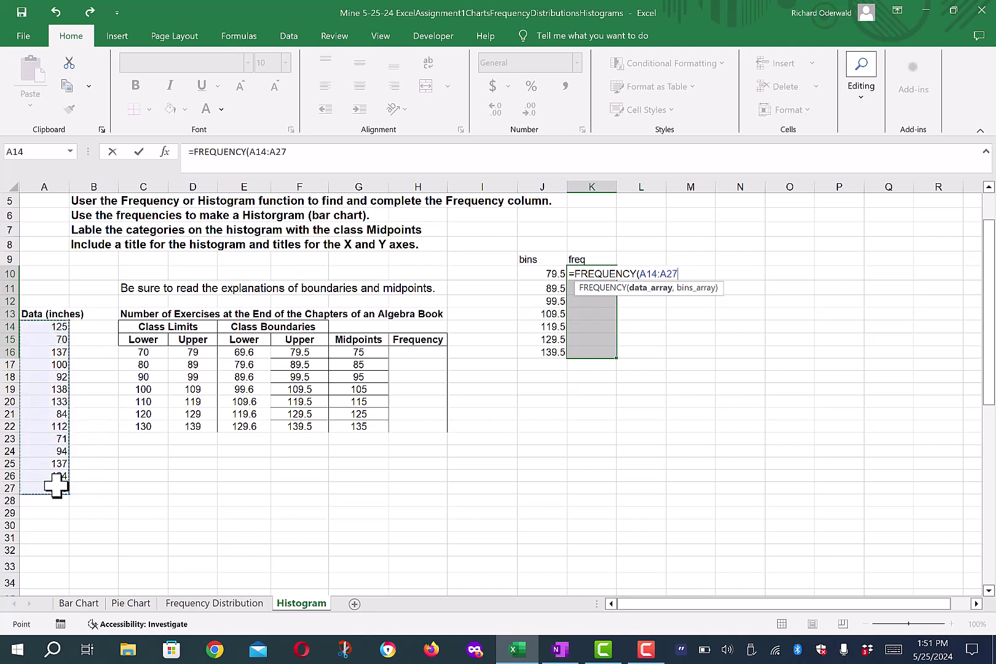
pyautogui.write(',')
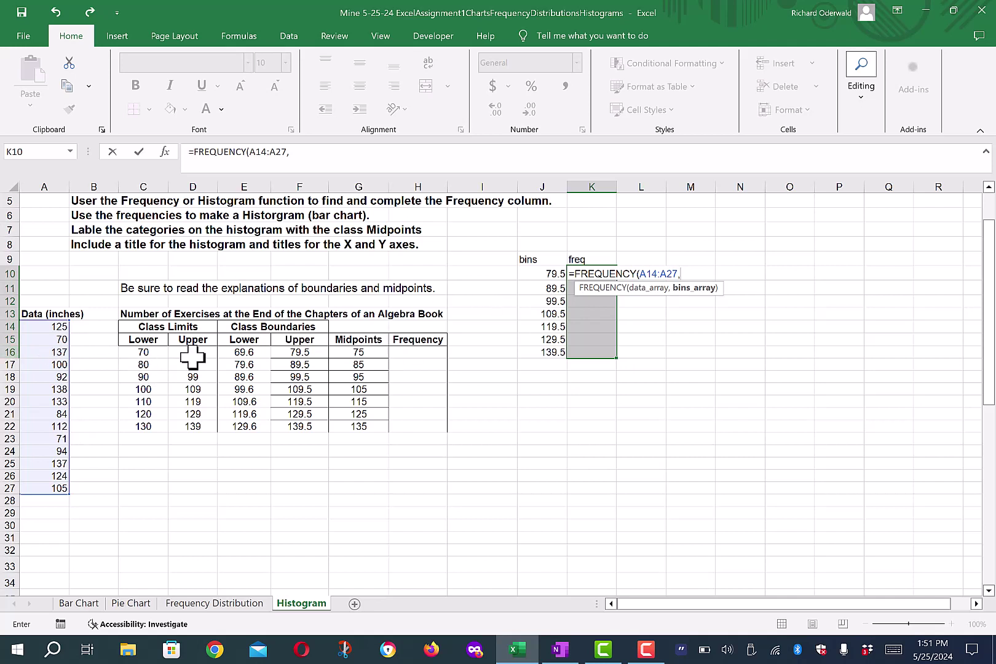
pyautogui.moveTo(550, 271); pyautogui.dragTo(550, 353)
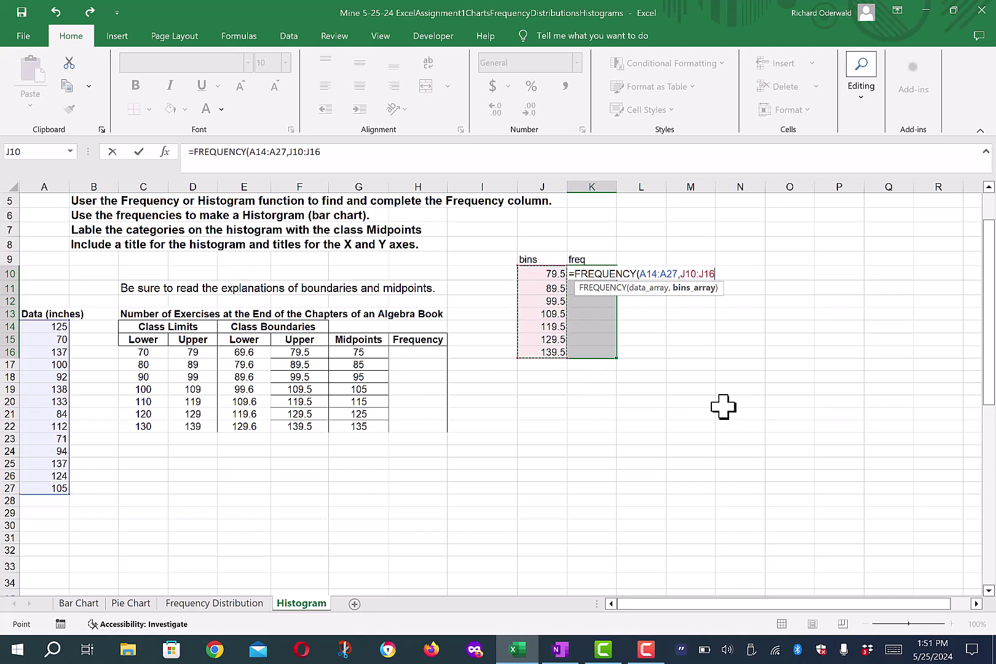
pyautogui.write(')')
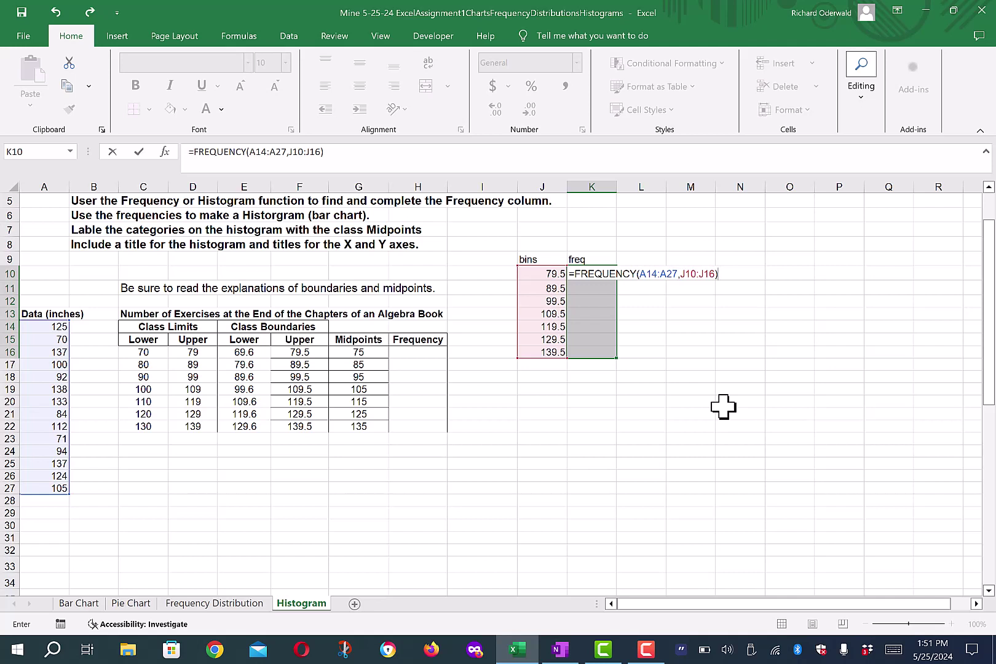
pyautogui.hotkey('ctrl', 'shift', 'Return')
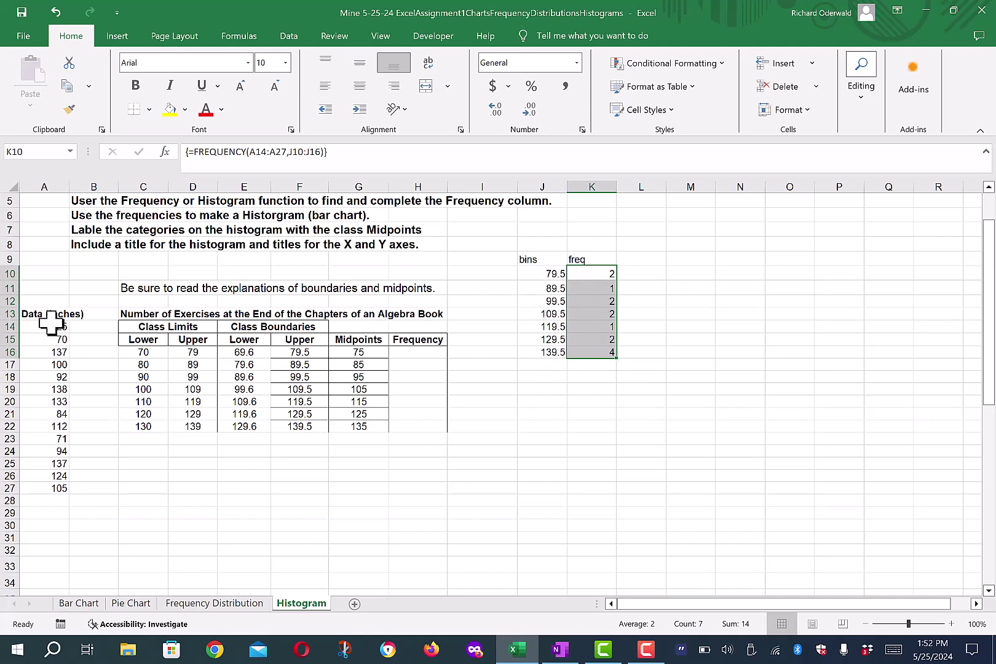
# Copy the data in A14:A27 and paste it as values only starting at J20.
pyautogui.moveTo(51, 324); pyautogui.dragTo(54, 487)
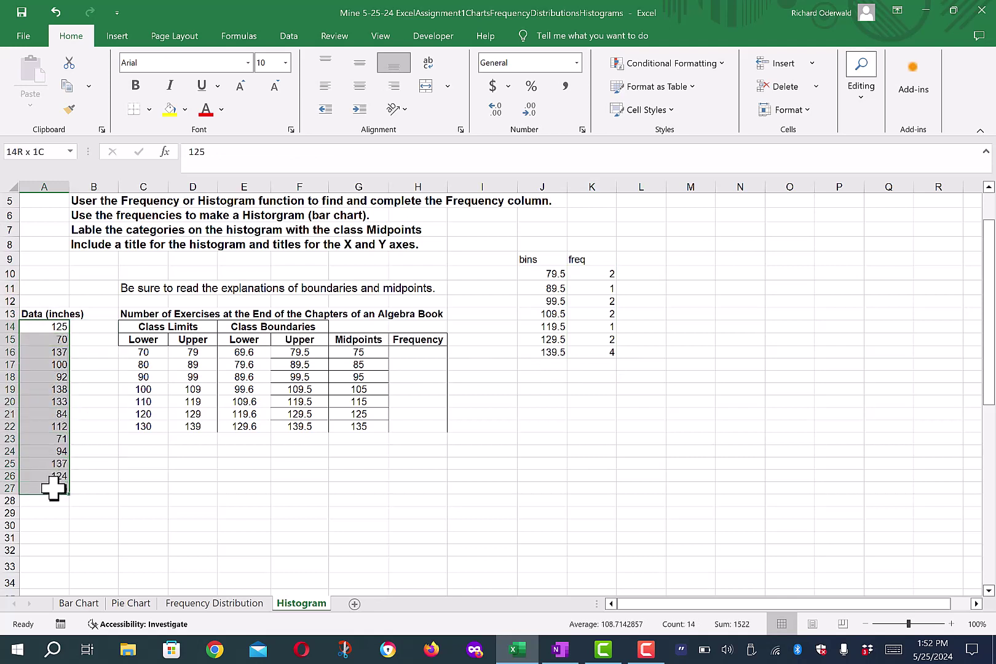
pyautogui.click(67, 87)
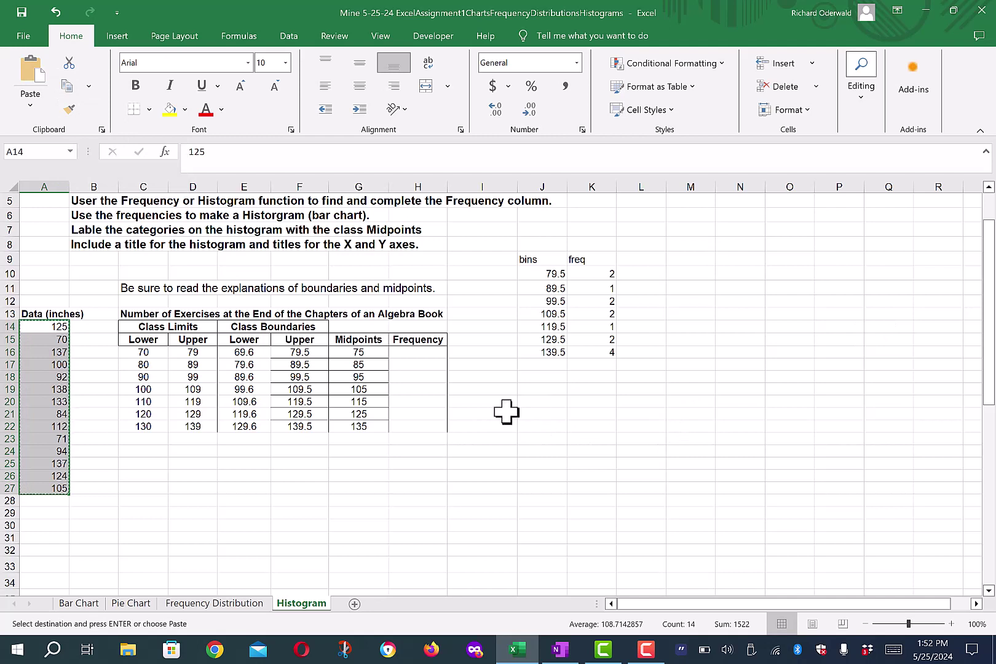
pyautogui.click(539, 402)
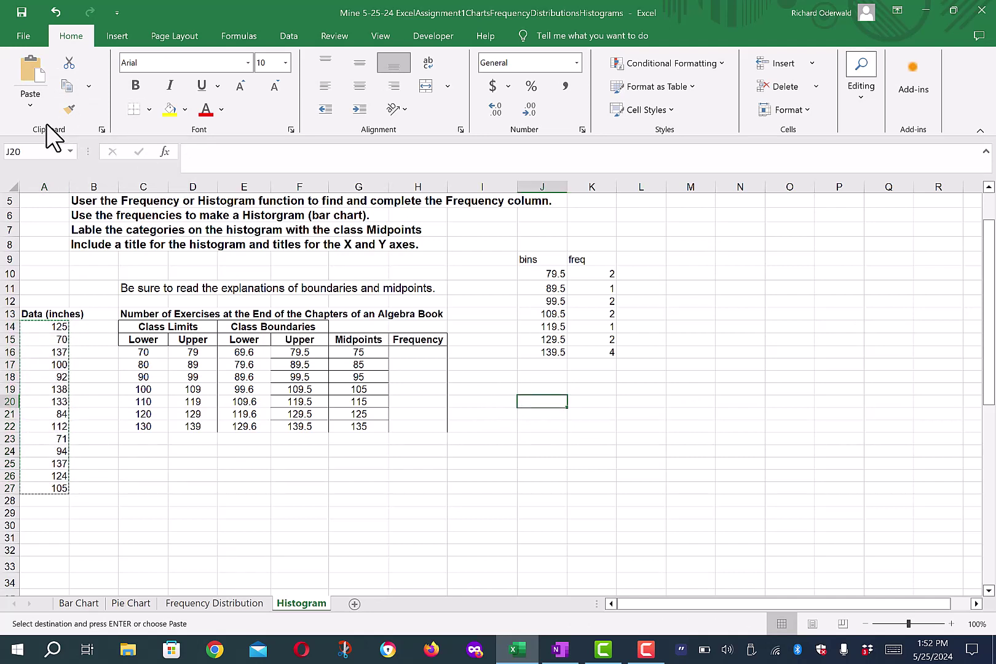
pyautogui.click(30, 106)
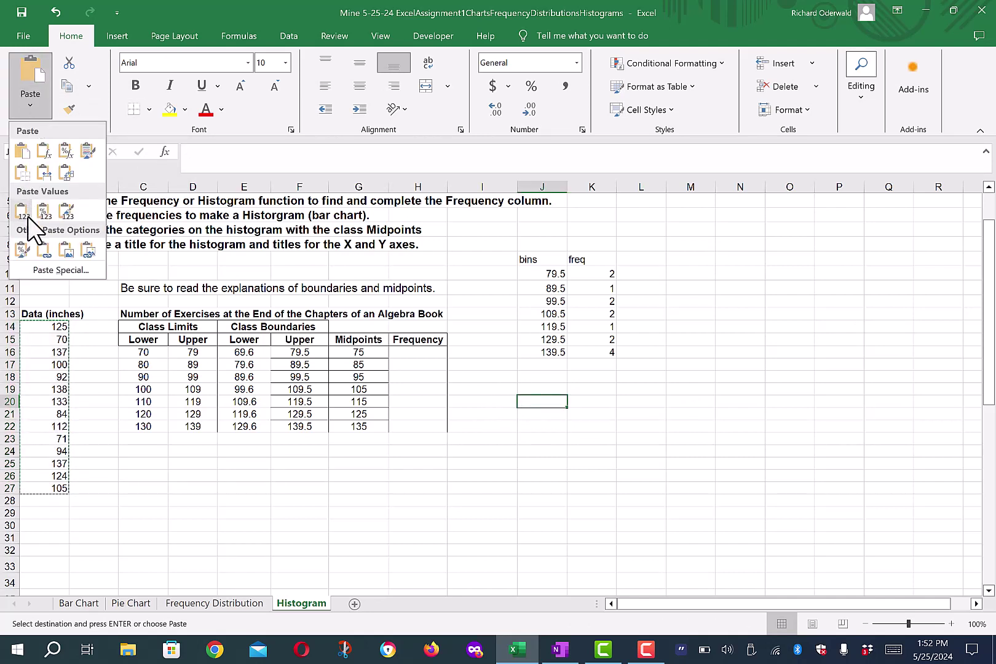
pyautogui.click(21, 211)
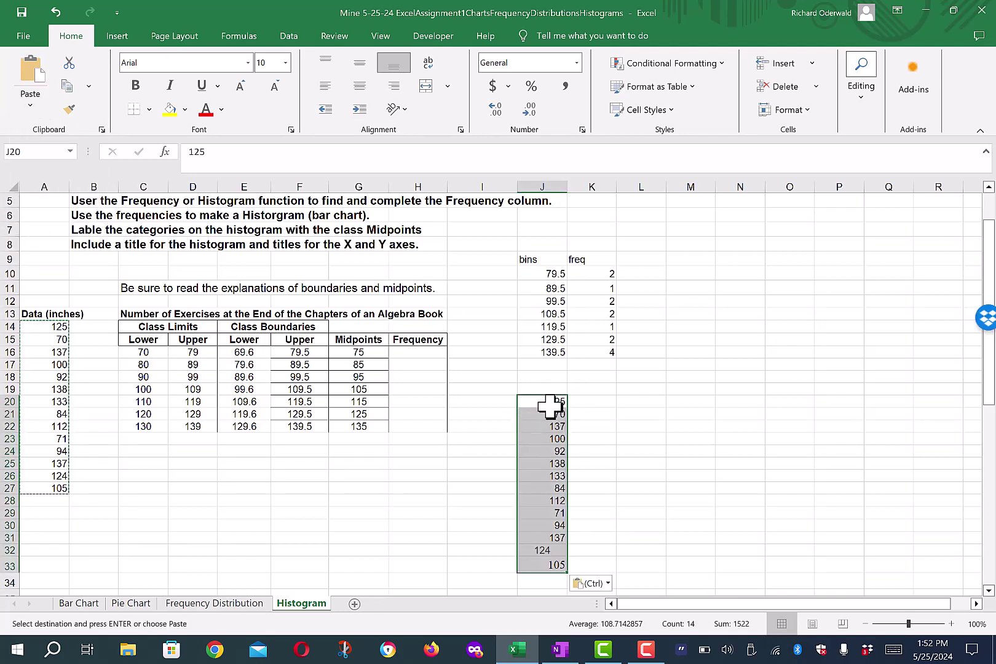
# Sort the pasted data in J20:J33 from smallest to largest.
pyautogui.moveTo(545, 397); pyautogui.dragTo(552, 541)
pyautogui.click(498, 414)
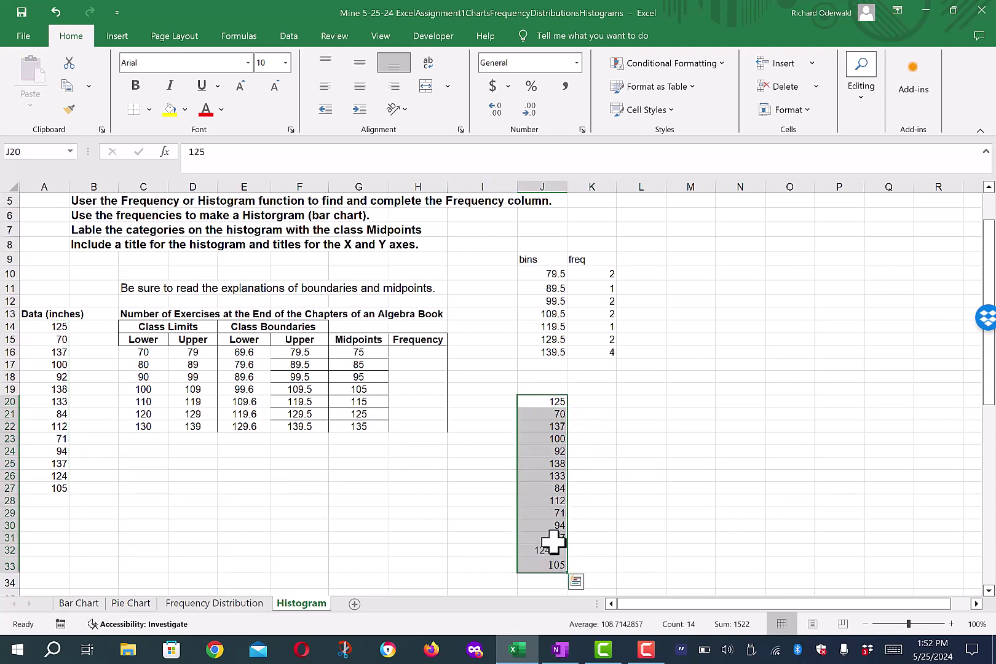
pyautogui.click(860, 96)
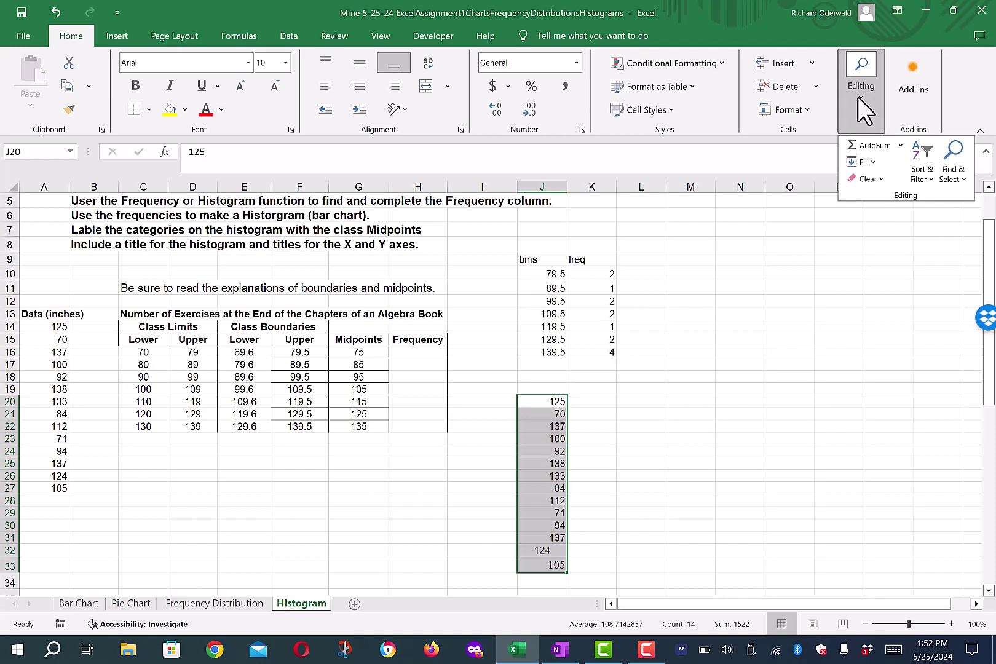
pyautogui.click(921, 159)
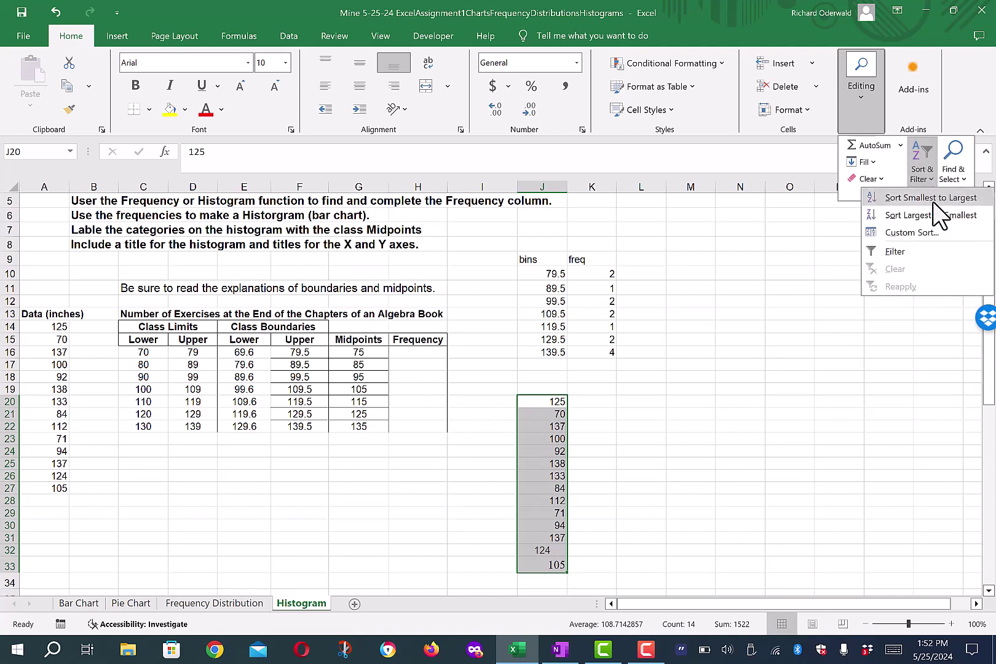
pyautogui.click(932, 201)
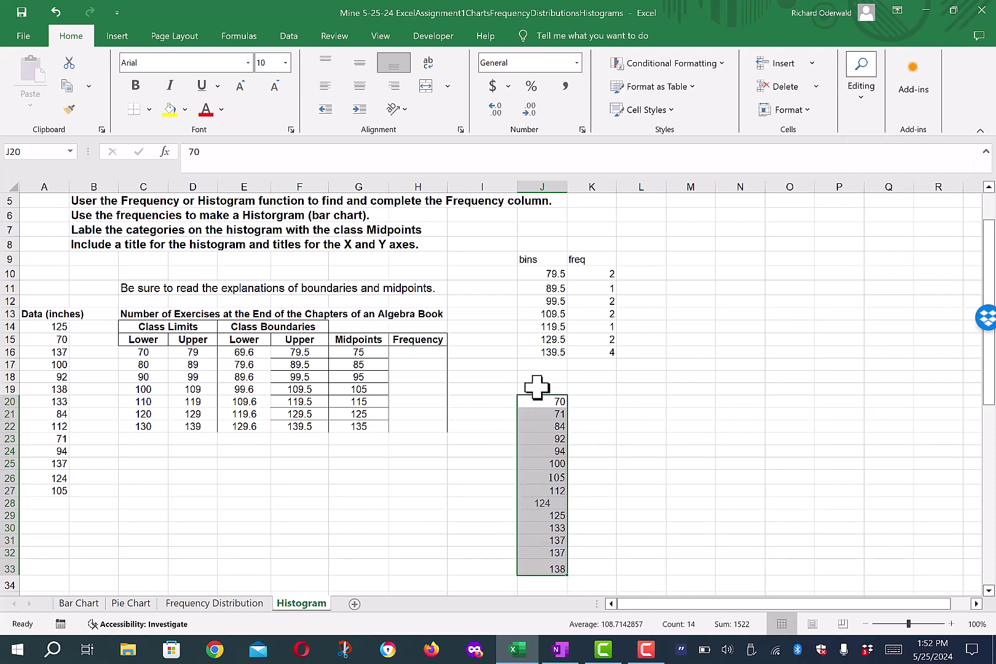
# Check the sorted values in J20:J33 against the bins and frequencies in J10:K16.
pyautogui.click(557, 415)
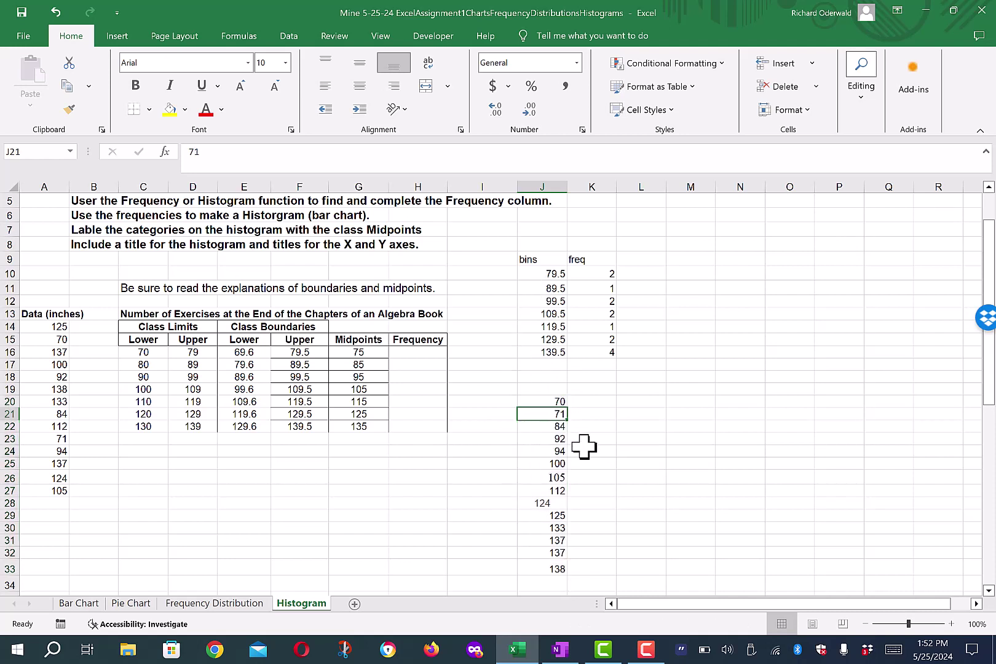
pyautogui.click(539, 426)
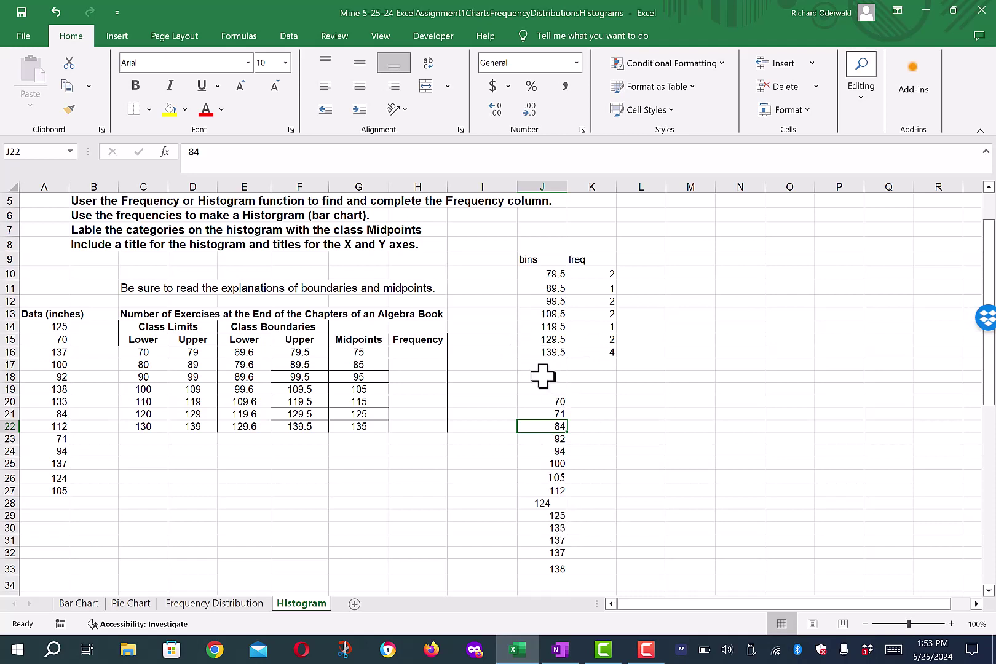
pyautogui.click(537, 540)
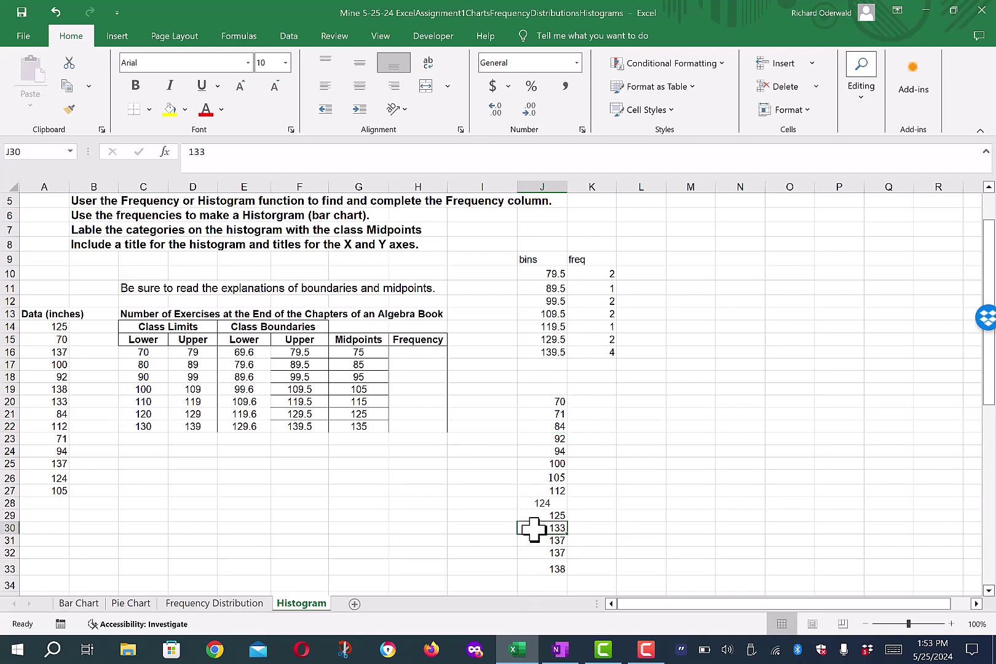
pyautogui.click(535, 553)
pyautogui.click(545, 568)
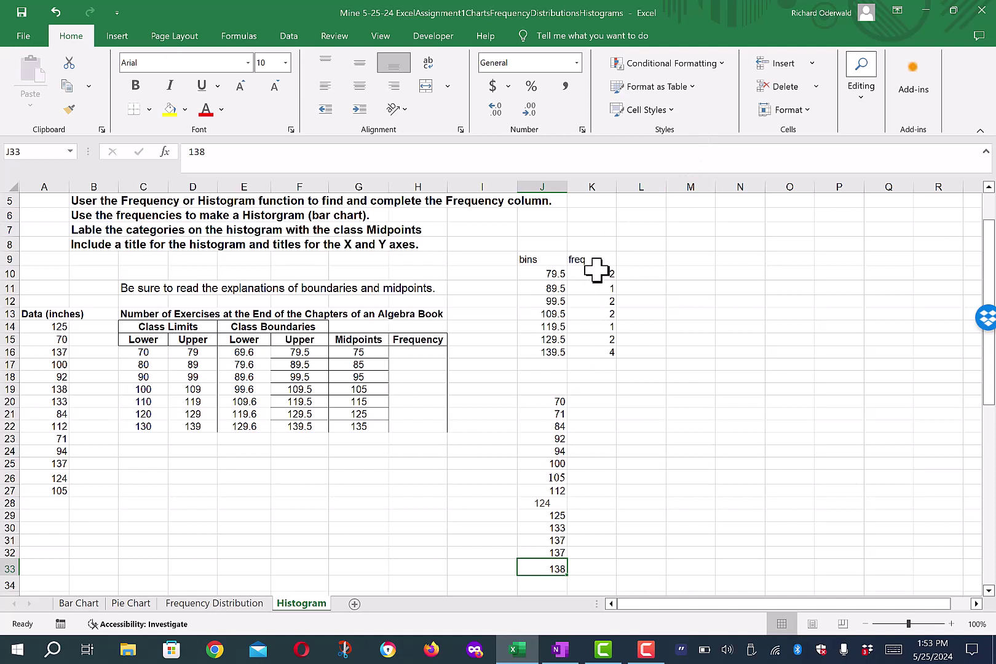
# Copy the frequencies in K10:K16, paste them as values only into H16:H22 of the Frequency column, and centre them.
pyautogui.moveTo(596, 268); pyautogui.dragTo(605, 352)
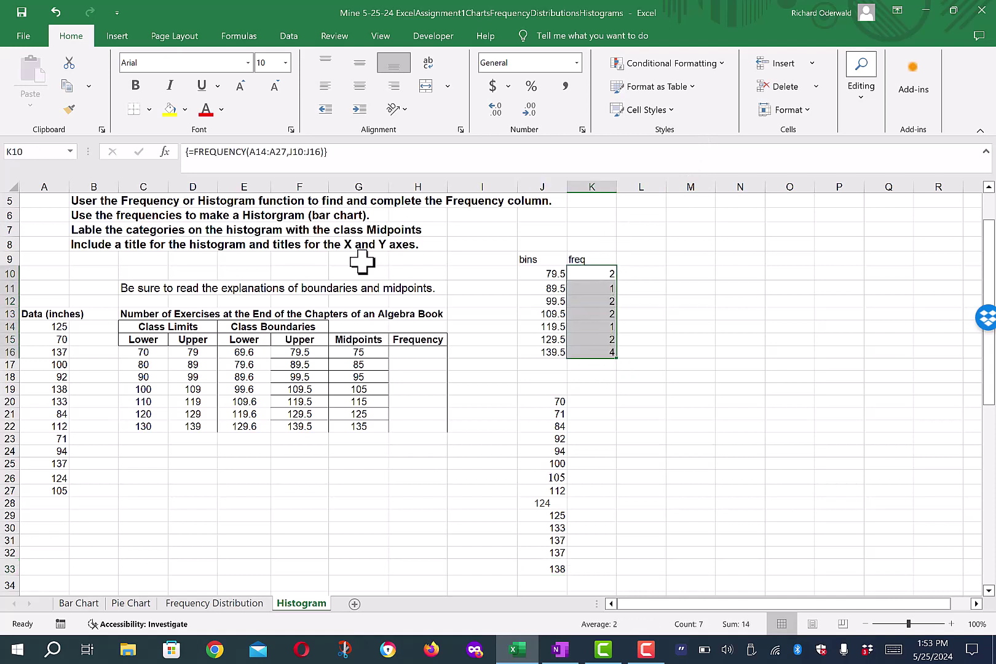
pyautogui.click(66, 87)
pyautogui.click(418, 351)
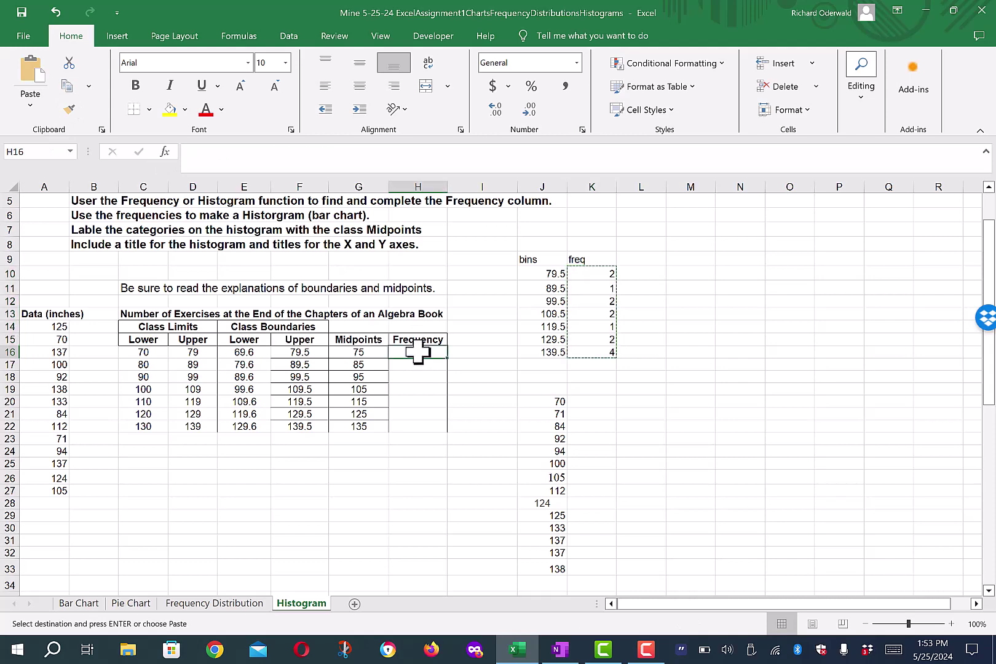
pyautogui.click(29, 106)
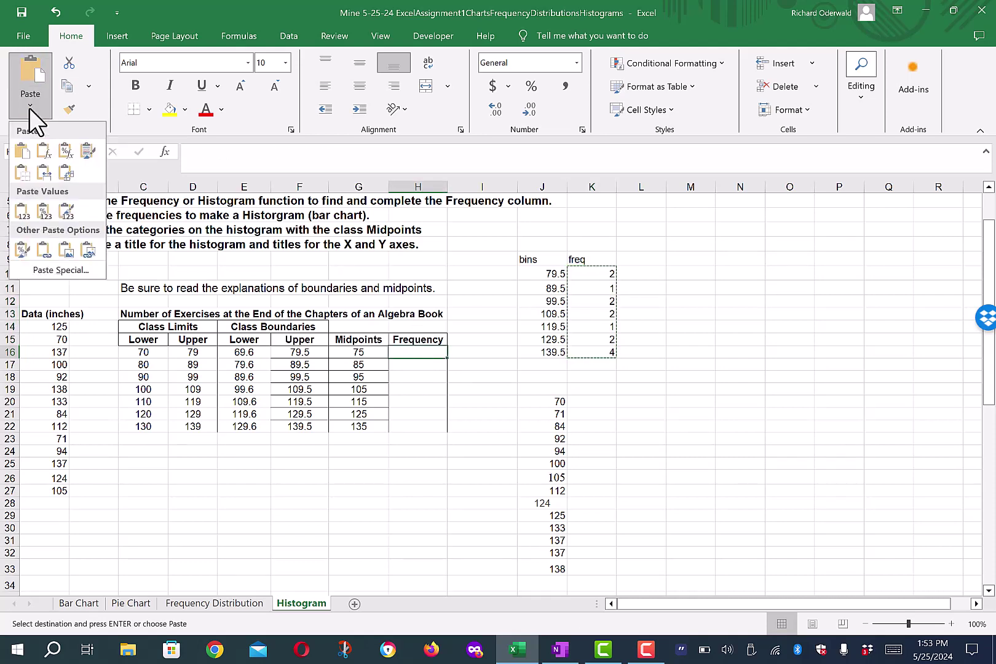
pyautogui.click(21, 211)
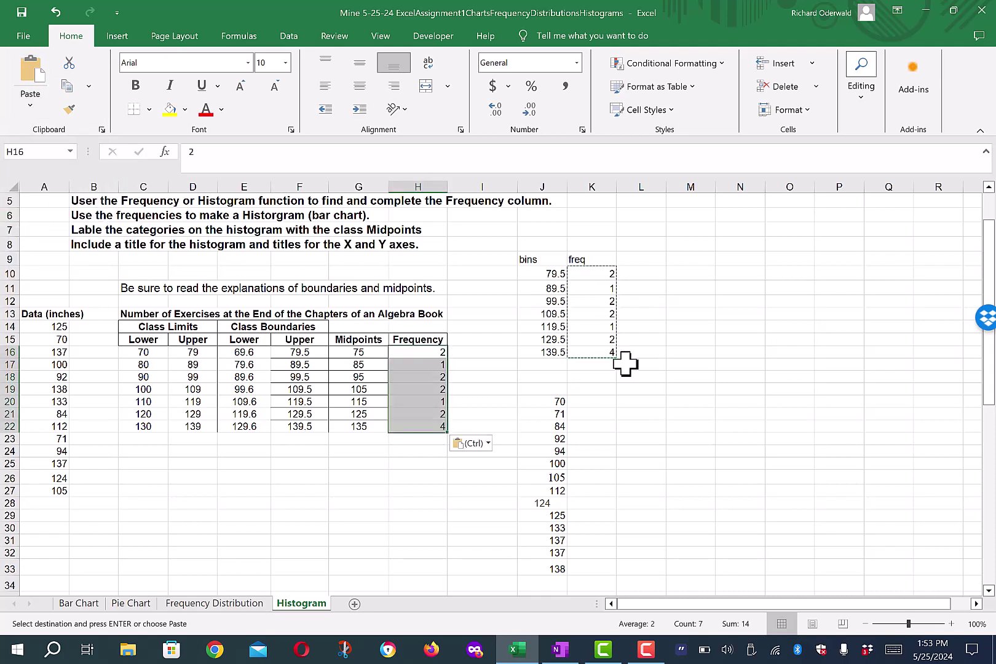
pyautogui.click(359, 87)
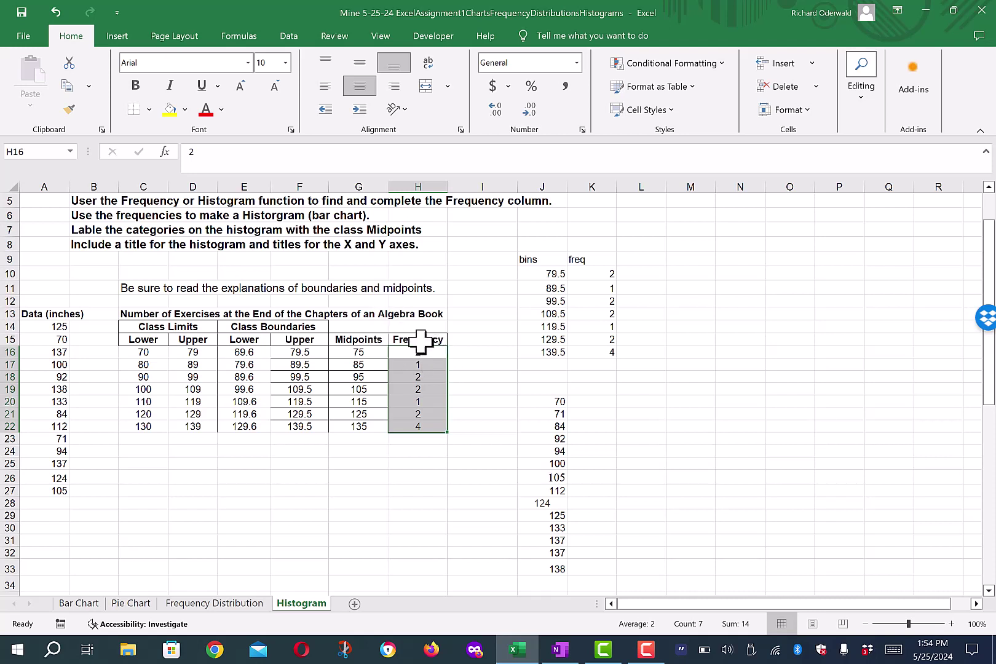
# Insert a 2-D clustered column chart of the frequencies in H16:H22 and move it clear of the tables, starting around column L.
pyautogui.click(117, 37)
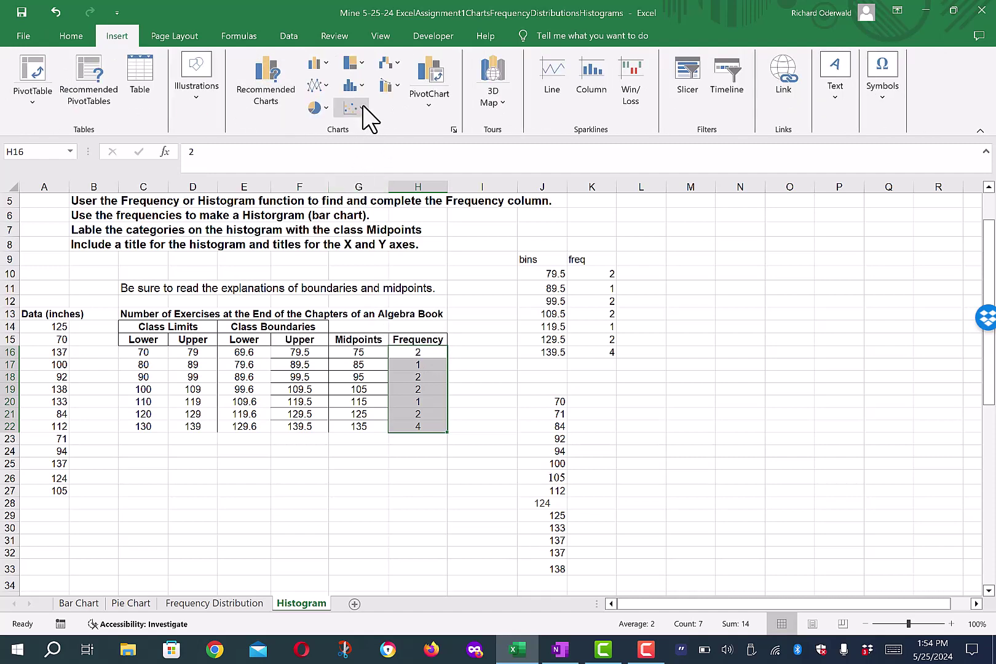
pyautogui.click(324, 64)
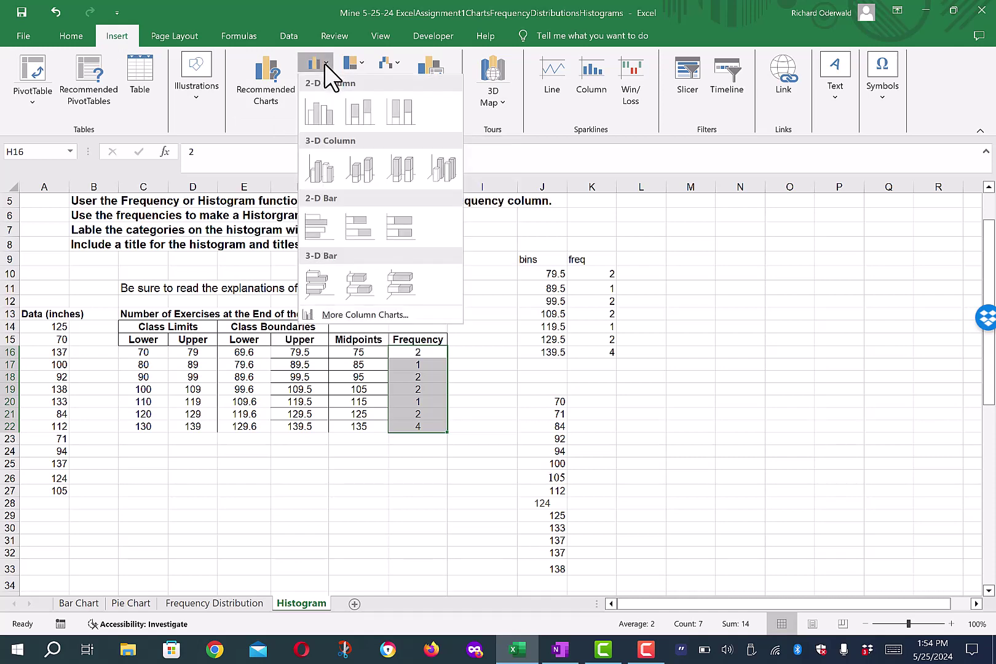
pyautogui.click(319, 117)
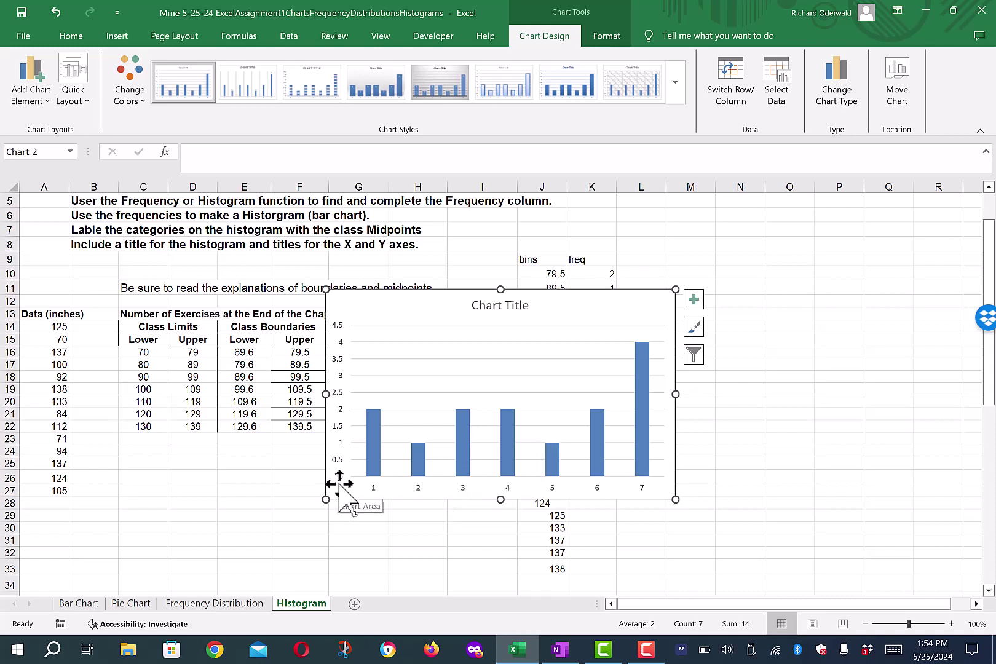
pyautogui.click(336, 420)
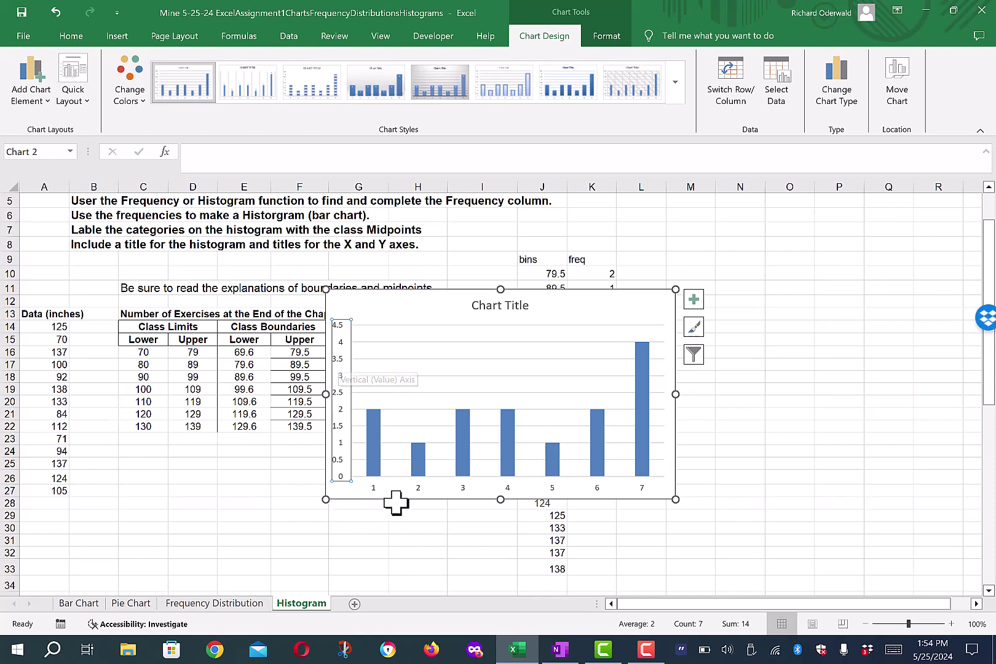
pyautogui.click(374, 484)
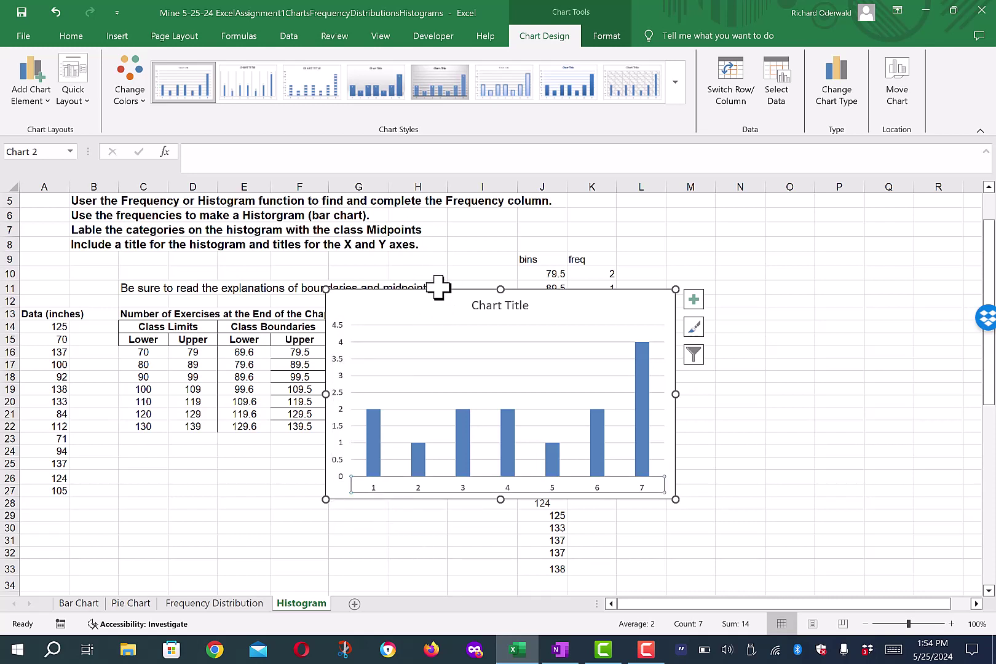
pyautogui.moveTo(441, 287); pyautogui.dragTo(750, 321)
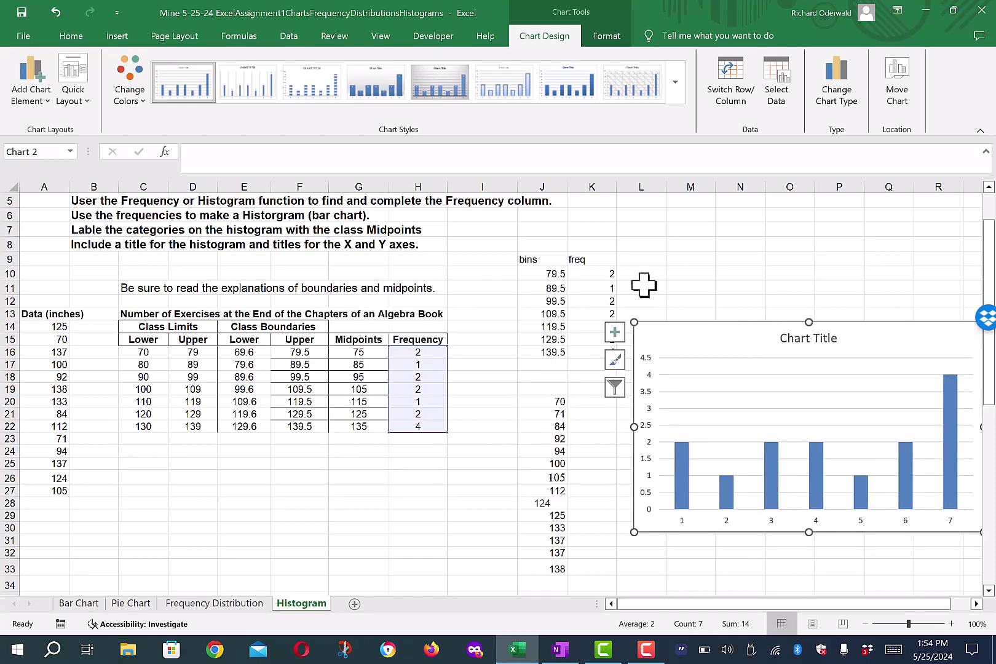
pyautogui.click(593, 274)
pyautogui.click(598, 289)
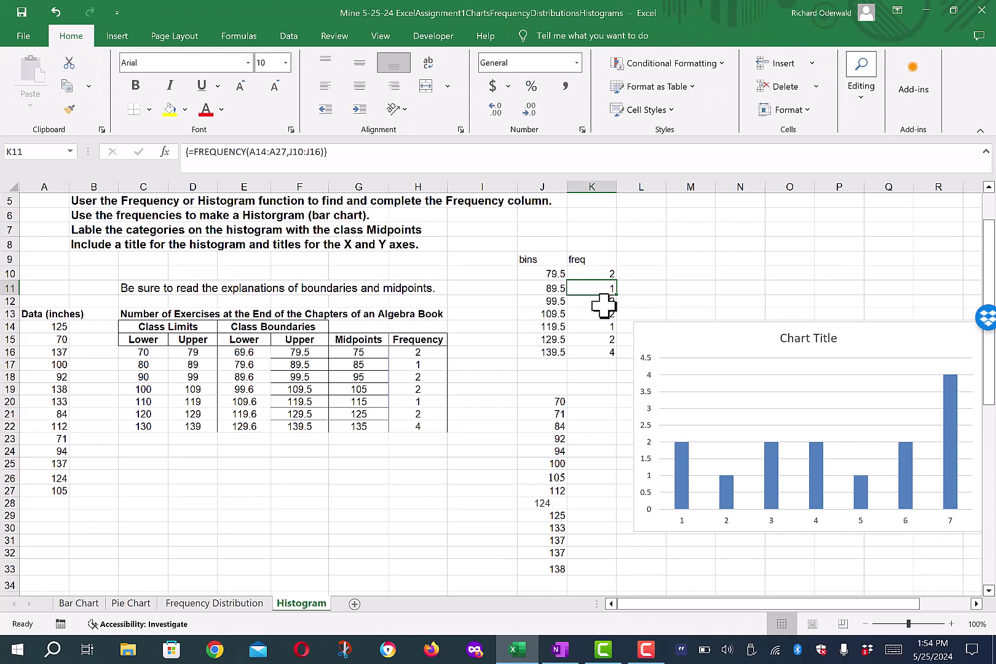
pyautogui.click(603, 303)
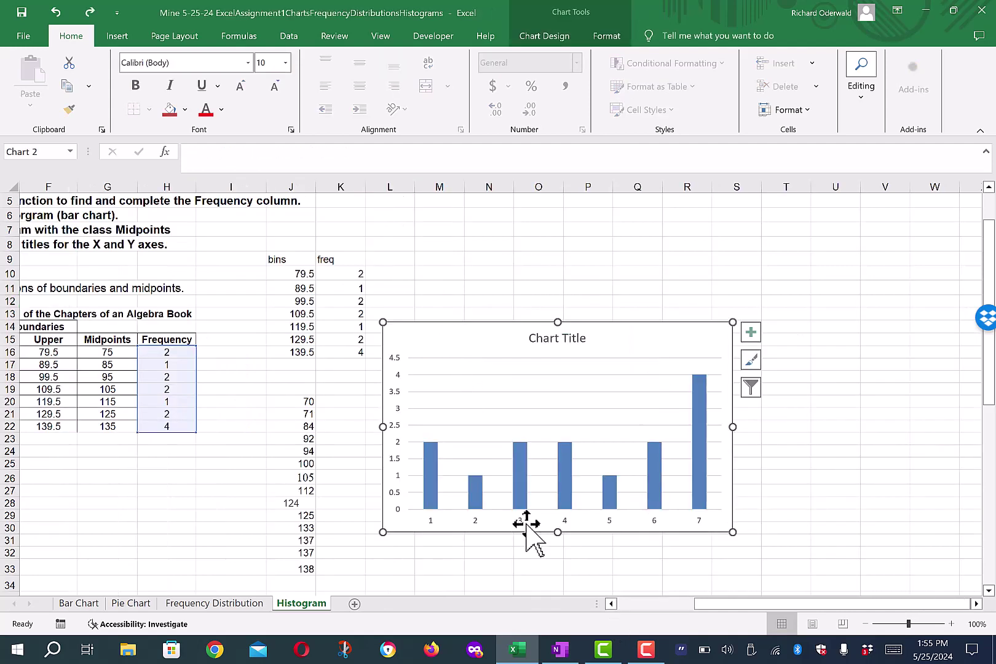
# Set the chart's horizontal category axis labels to the class midpoints in G16:G22.
pyautogui.click(519, 522)
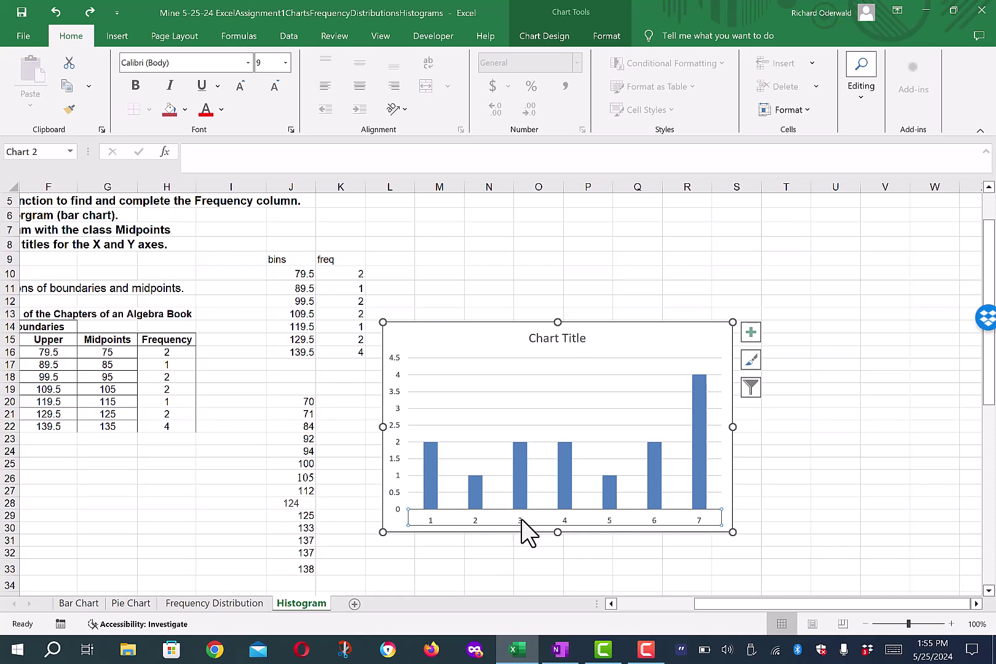
pyautogui.rightClick(519, 481)
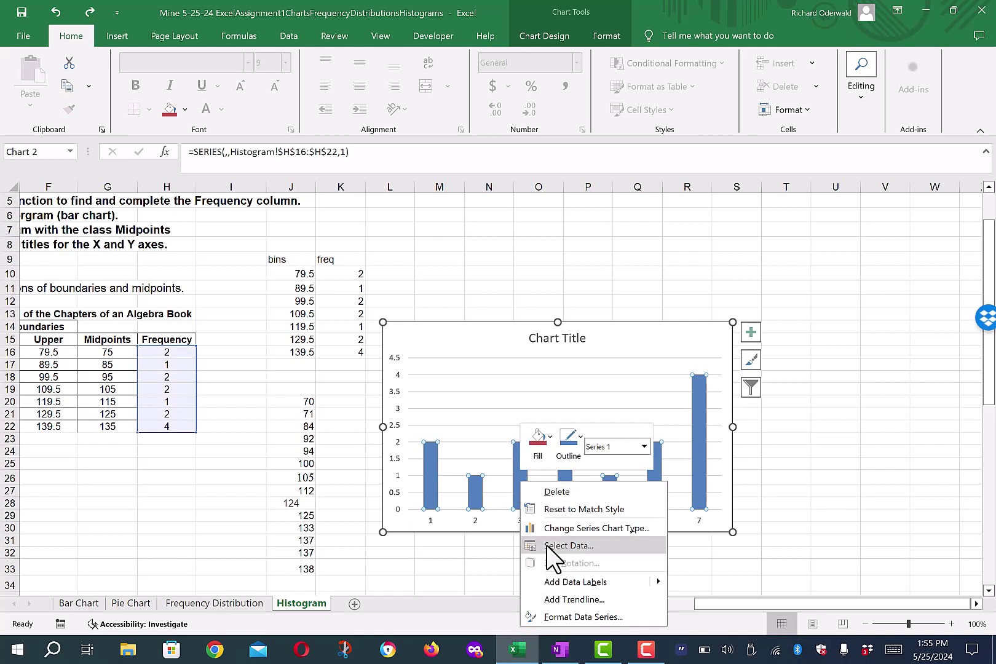
pyautogui.click(544, 545)
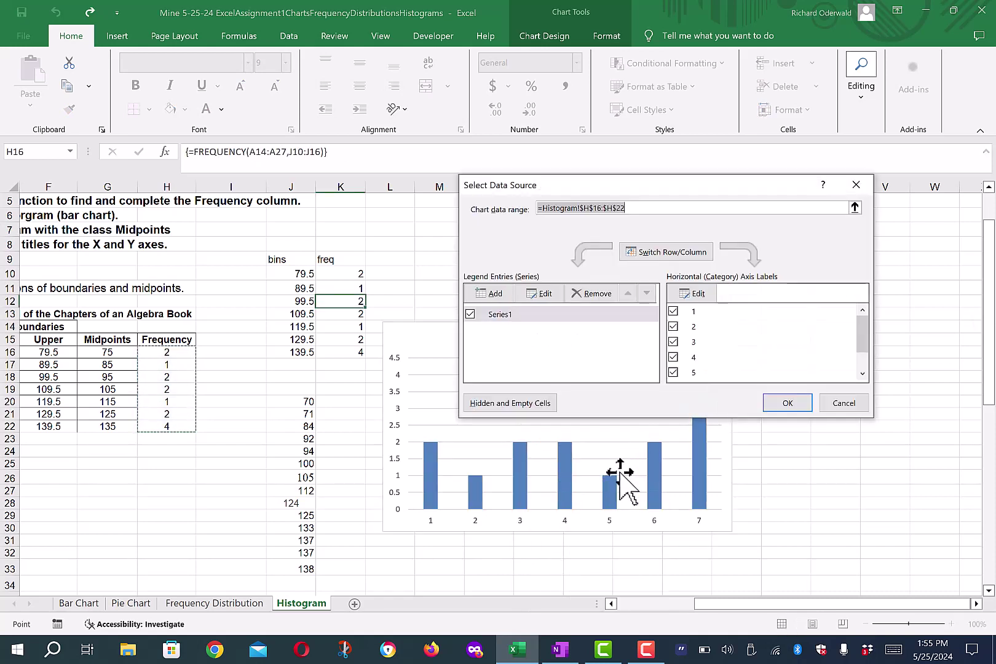
pyautogui.click(701, 295)
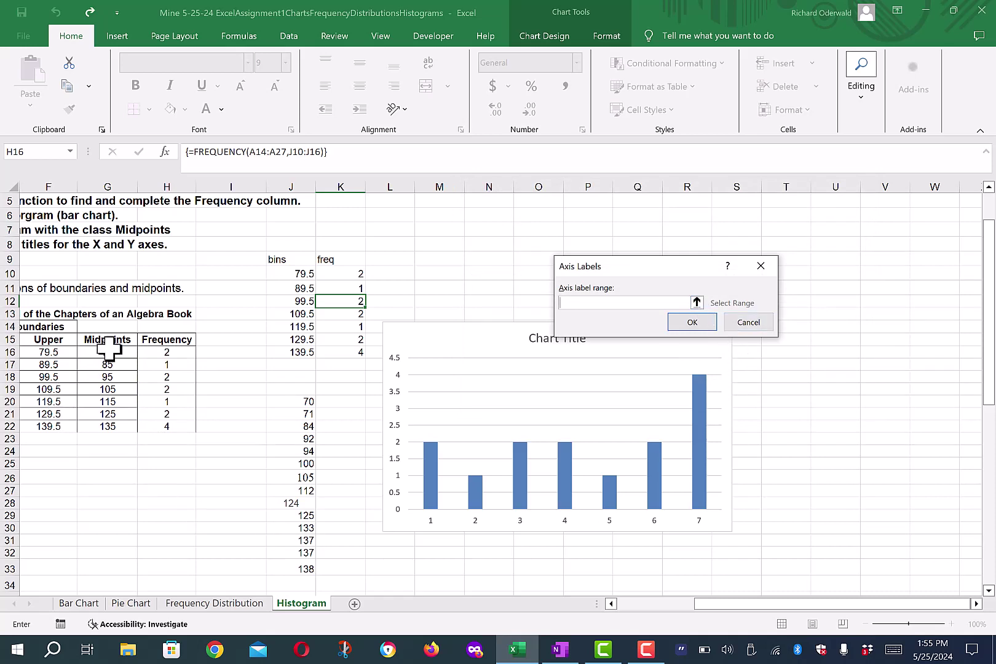
pyautogui.moveTo(107, 351); pyautogui.dragTo(107, 418)
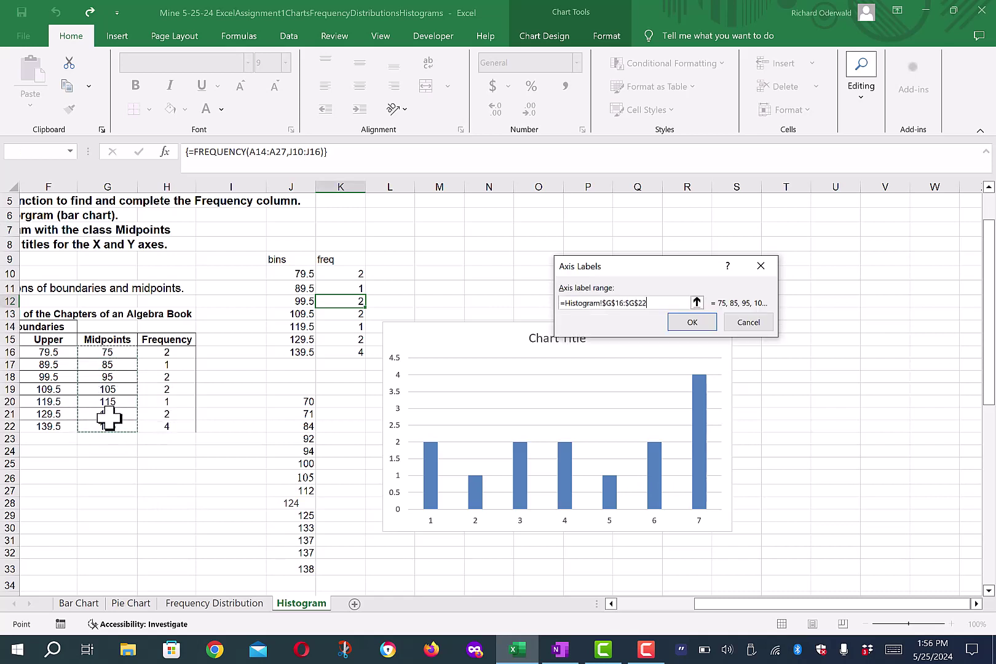
pyautogui.click(693, 323)
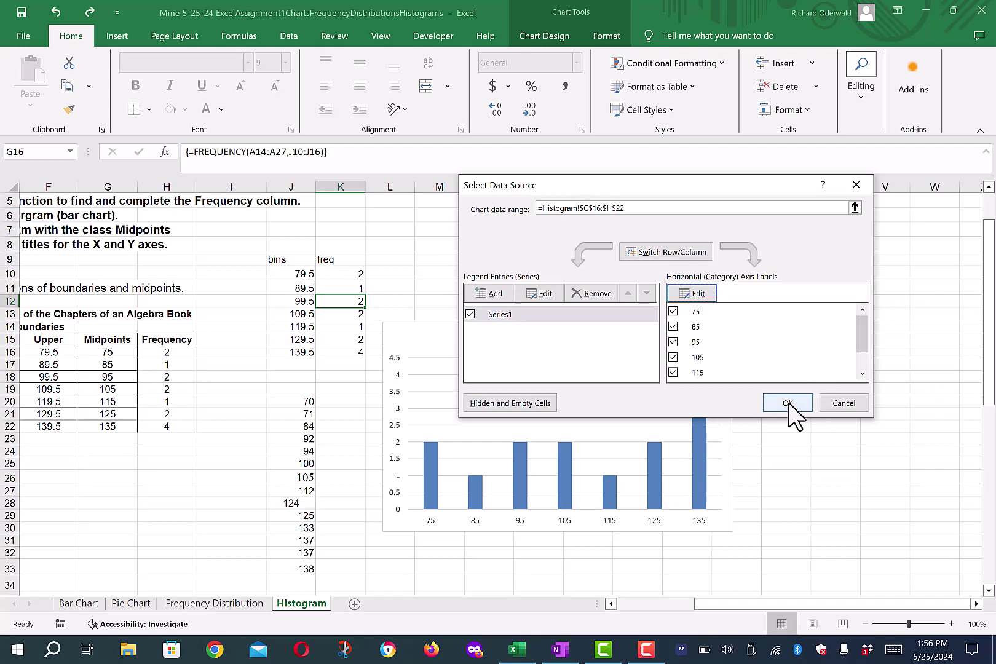
pyautogui.click(788, 404)
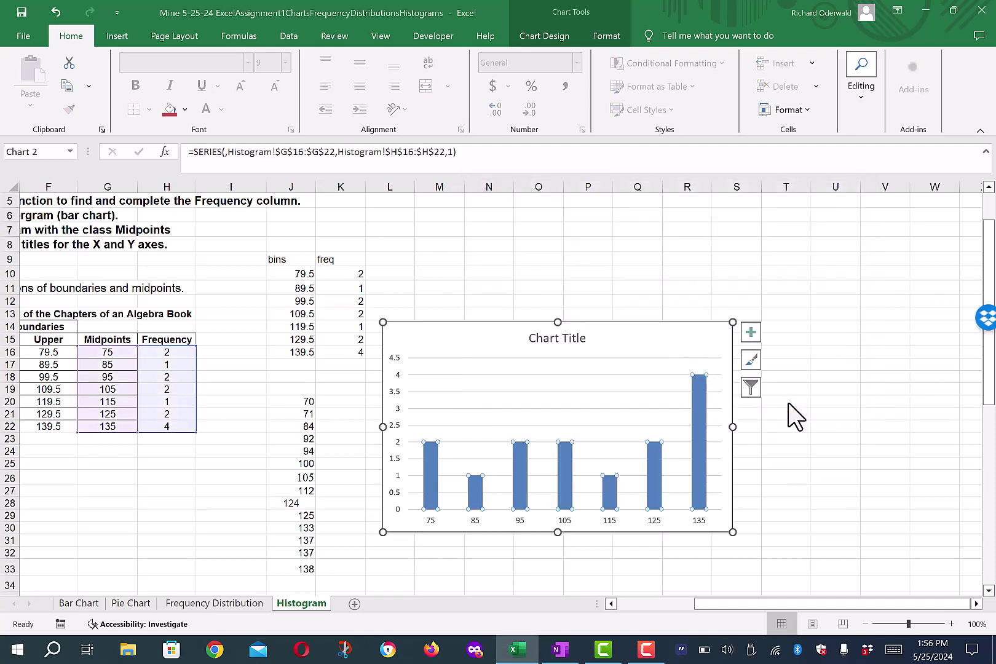
pyautogui.click(819, 412)
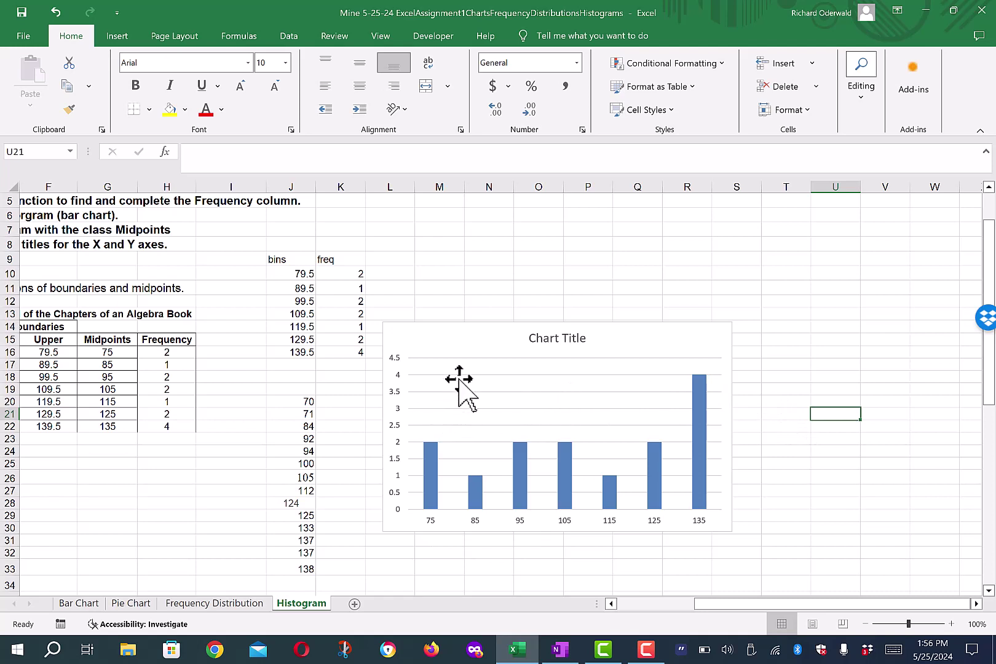
# Replace the chart title with "Number of excises".
pyautogui.click(547, 339)
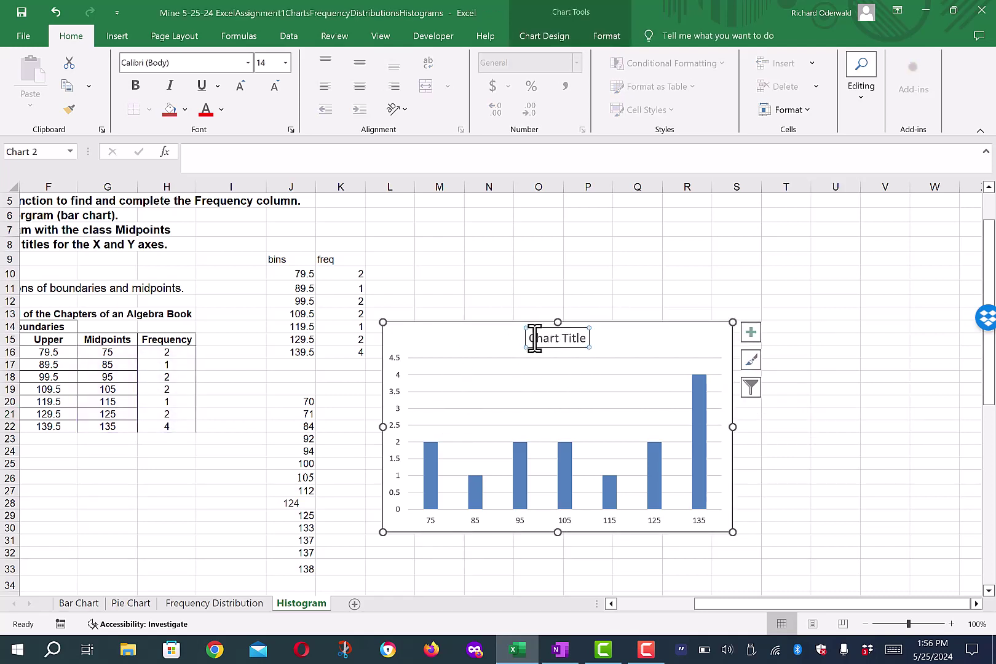
pyautogui.moveTo(532, 338); pyautogui.dragTo(580, 344)
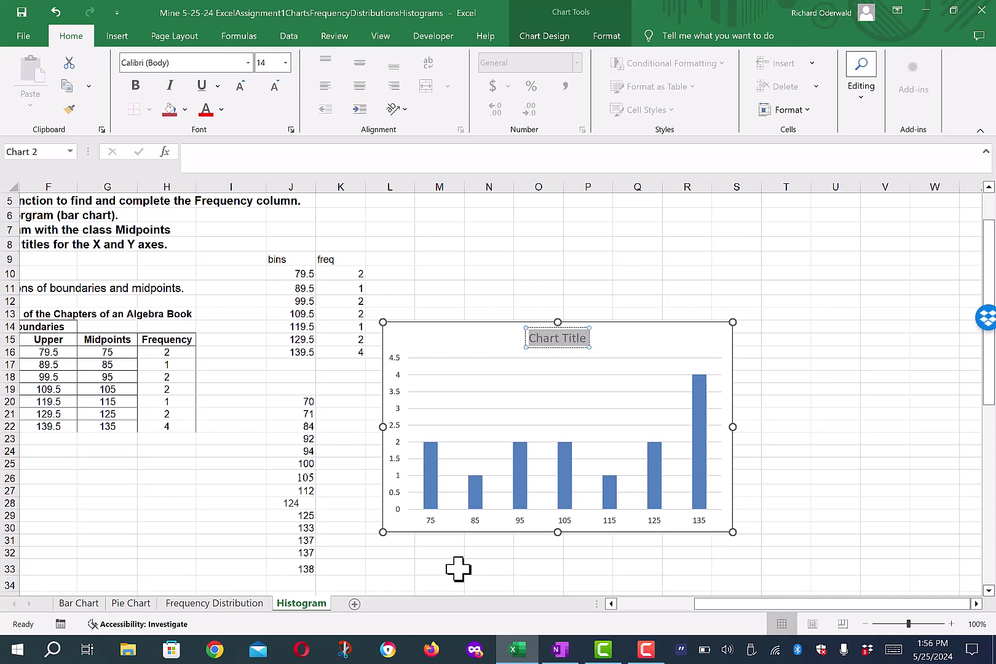
pyautogui.write('Numbe')
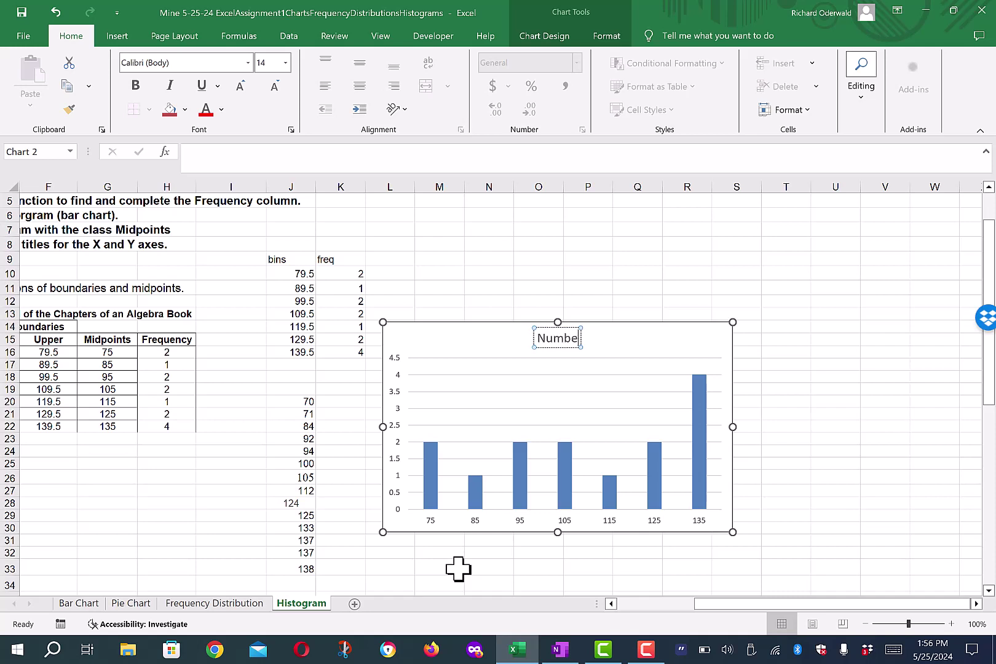
pyautogui.write('r of')
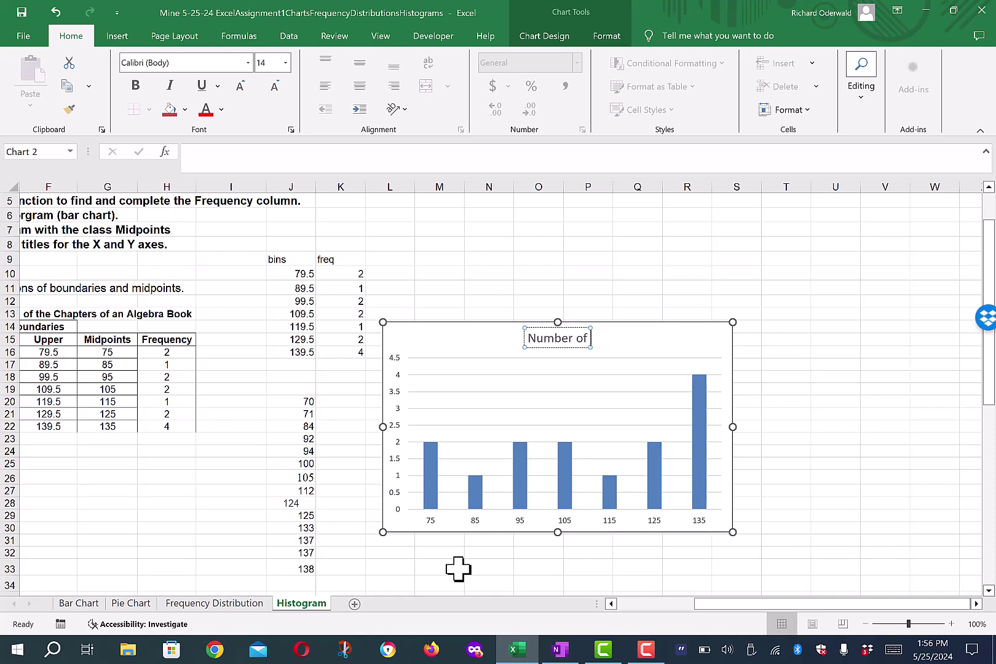
pyautogui.write(' exerx')
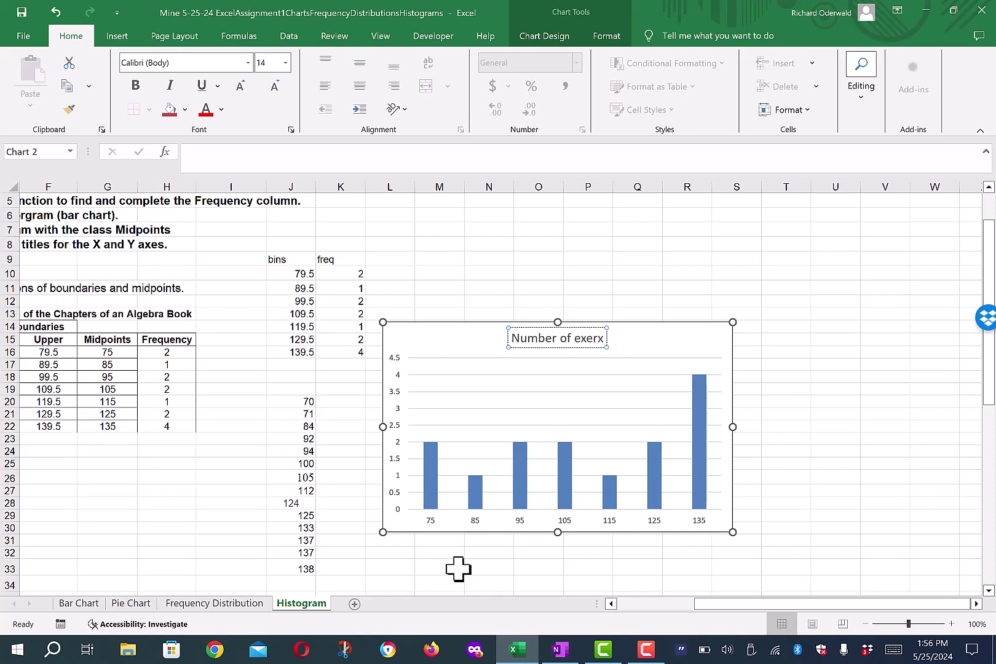
pyautogui.press('BackSpace')
pyautogui.write('\\cis')
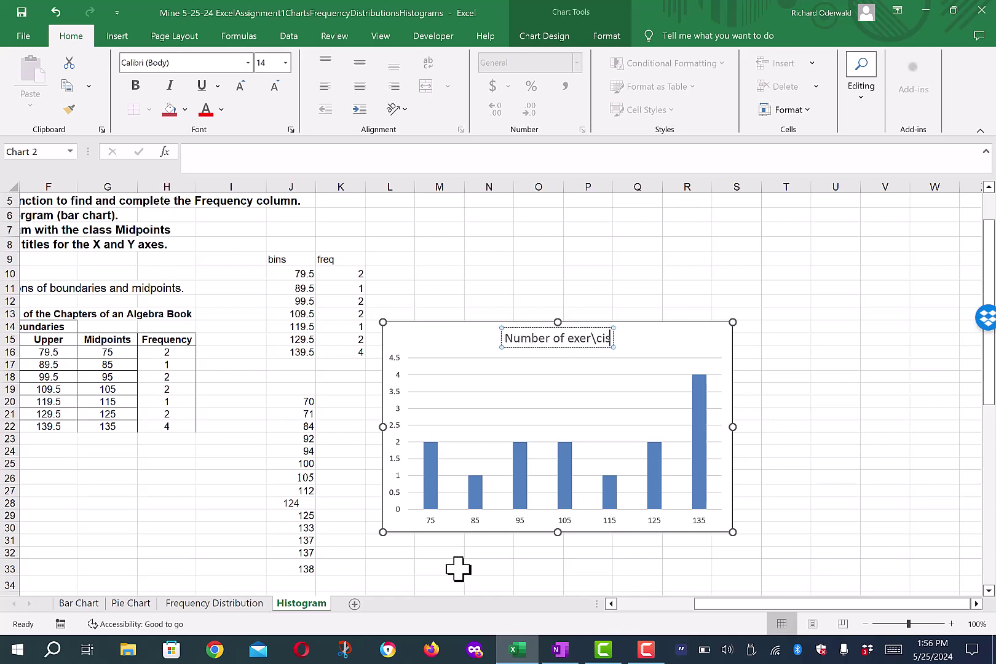
pyautogui.write('es')
pyautogui.press('BackSpace')
pyautogui.press('BackSpace')
pyautogui.press('BackSpace')
pyautogui.press('BackSpace')
pyautogui.press('BackSpace')
pyautogui.press('BackSpace')
pyautogui.press('BackSpace')
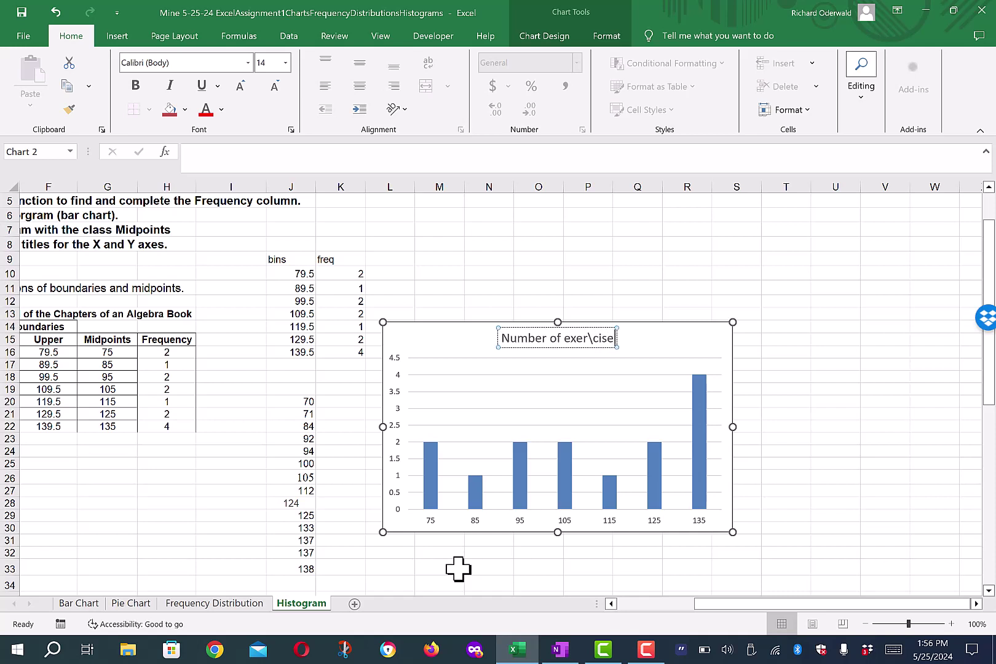
pyautogui.press('BackSpace')
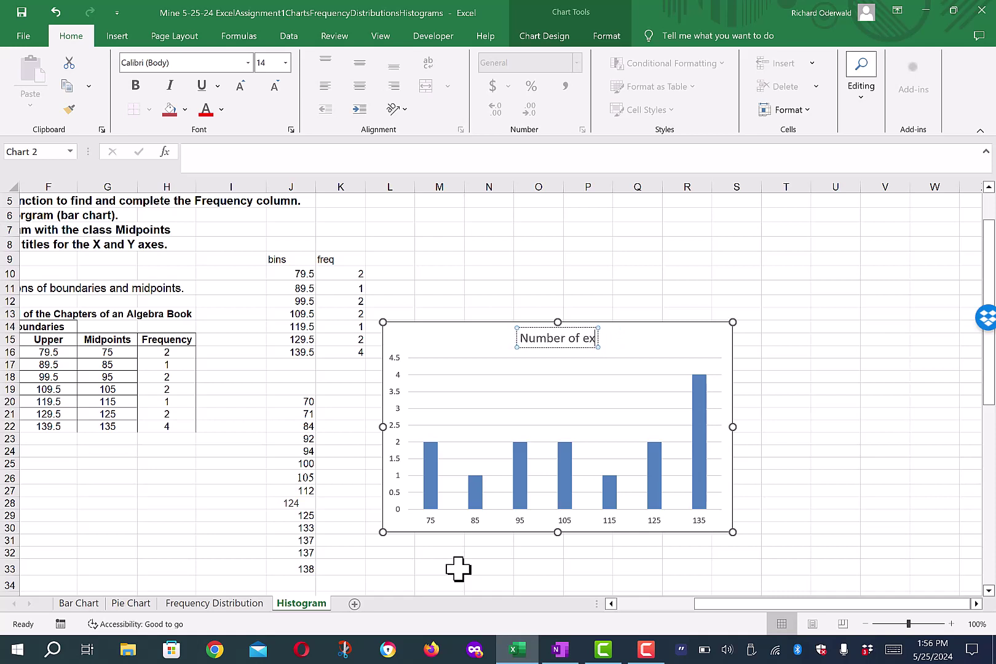
pyautogui.write('cises')
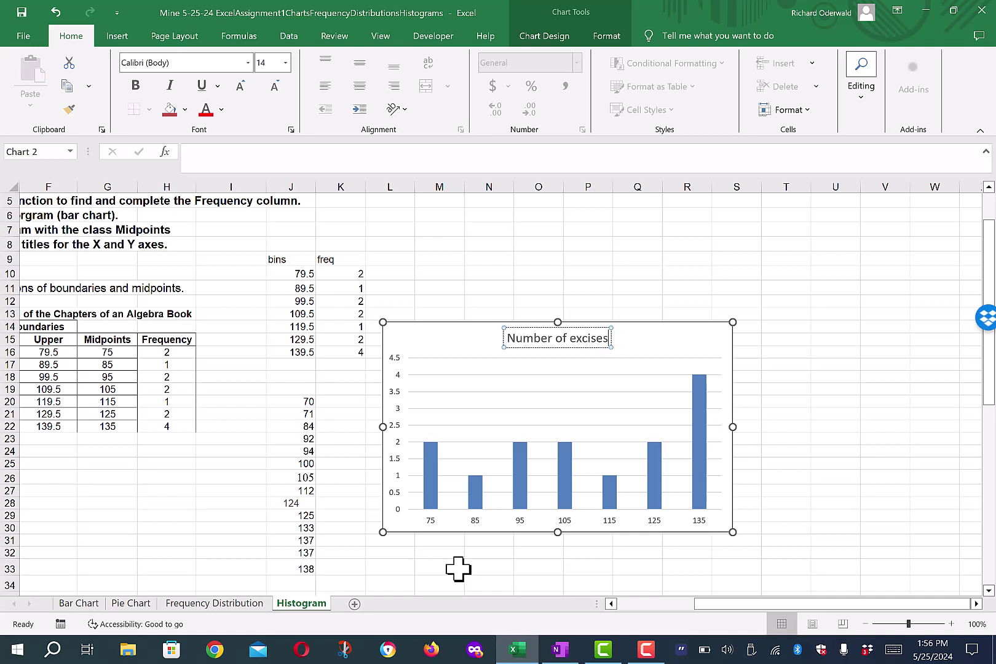
pyautogui.click(792, 402)
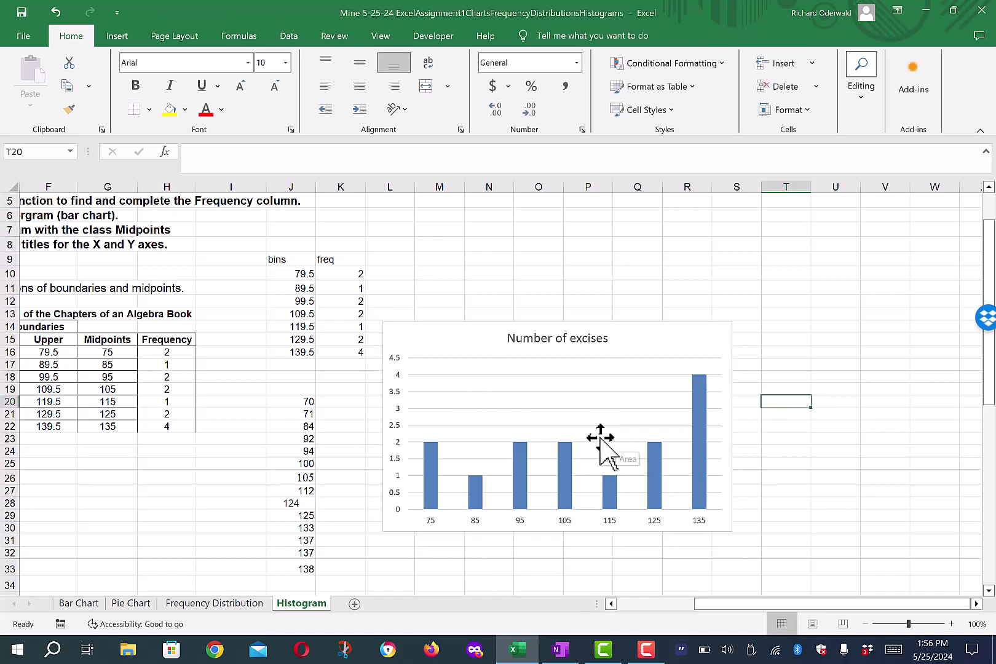
# Add axis titles to the chart's horizontal and vertical axes.
pyautogui.click(533, 528)
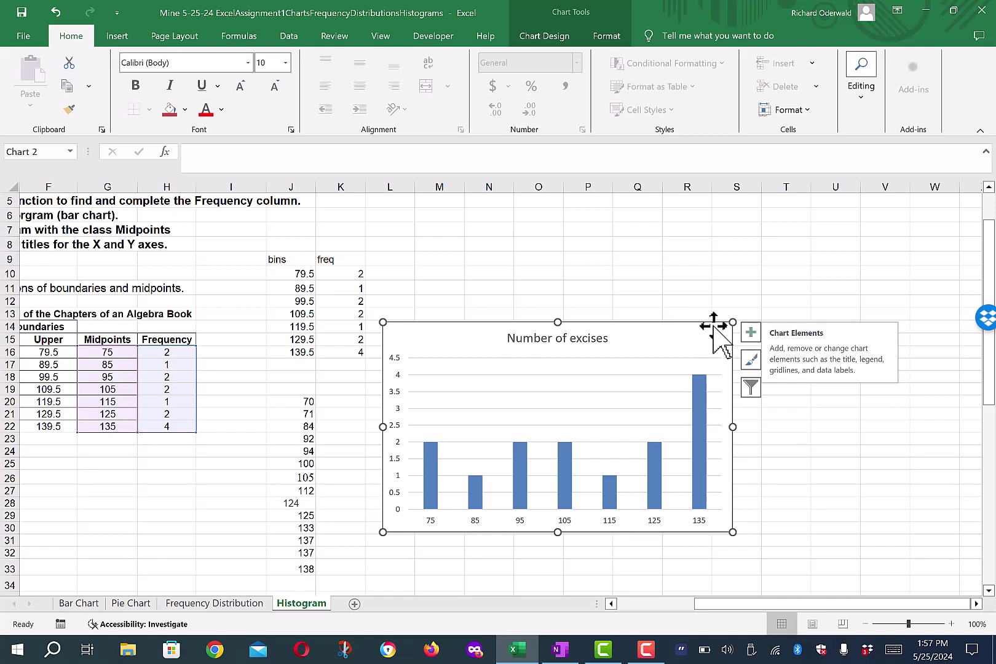
pyautogui.click(752, 333)
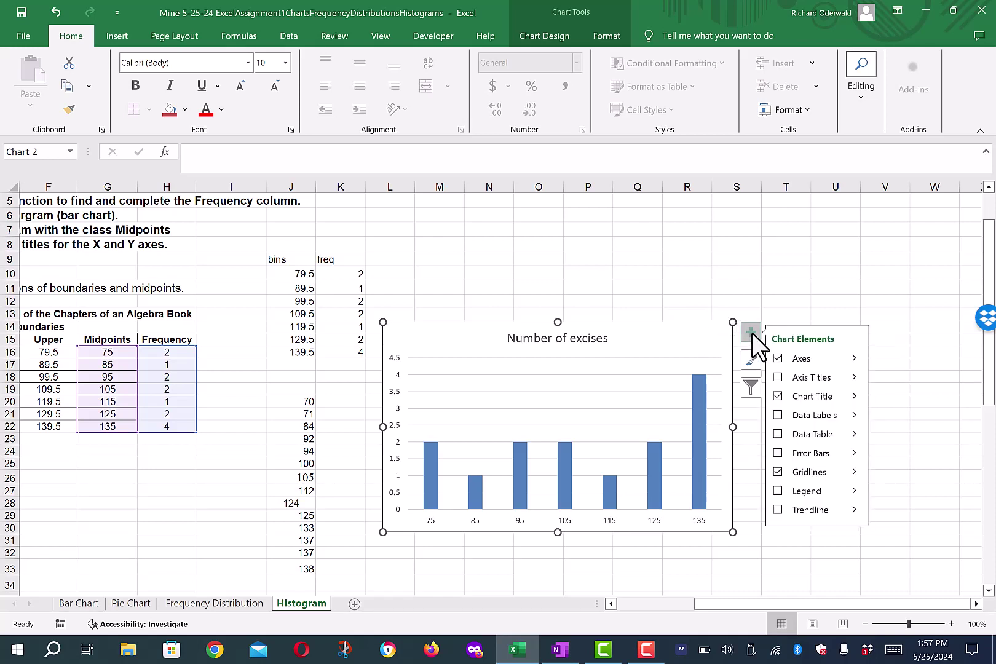
pyautogui.click(811, 374)
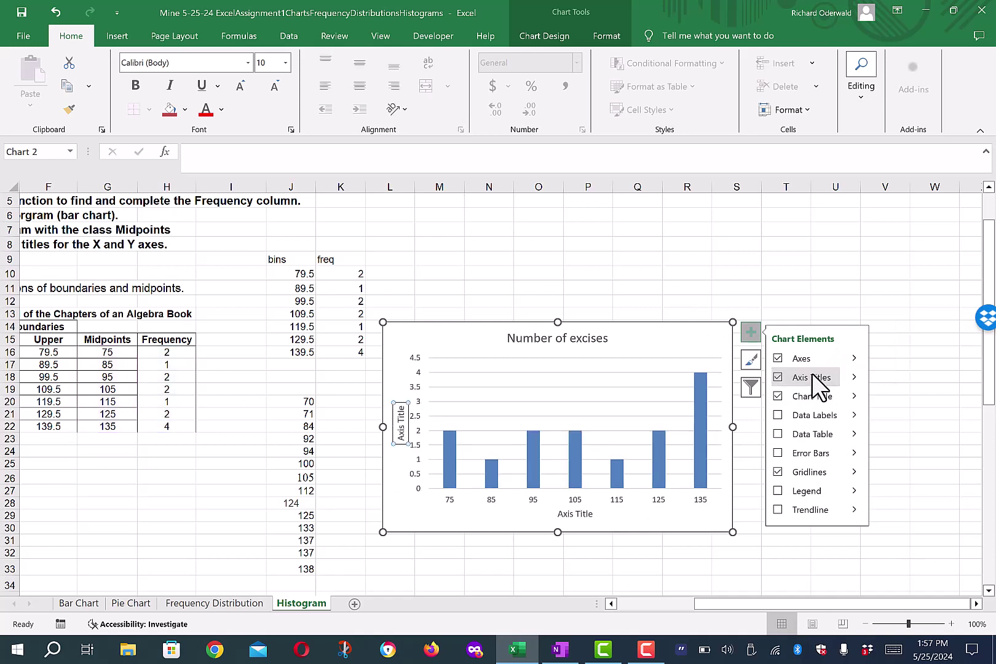
# Replace the horizontal axis title's placeholder text with "Number of Exercises".
pyautogui.click(571, 515)
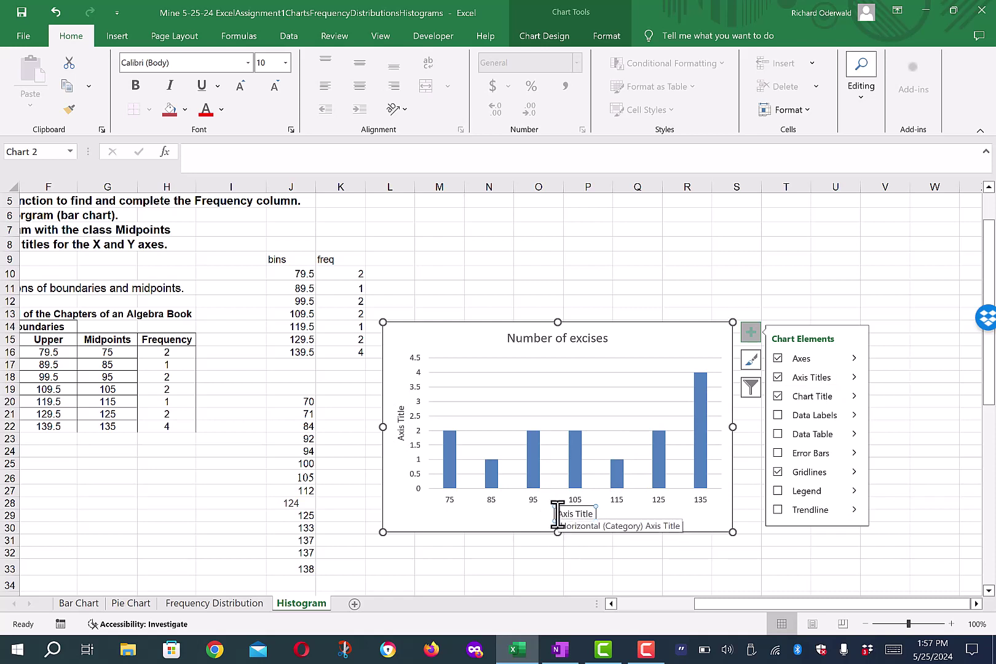
pyautogui.click(557, 514)
pyautogui.write('Numb')
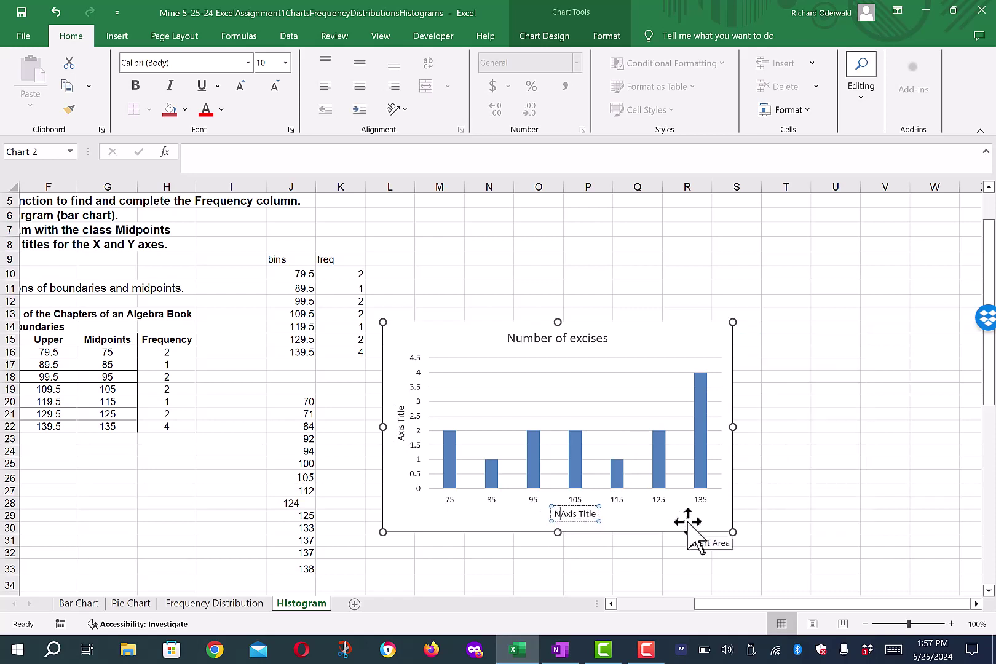
pyautogui.write('er ')
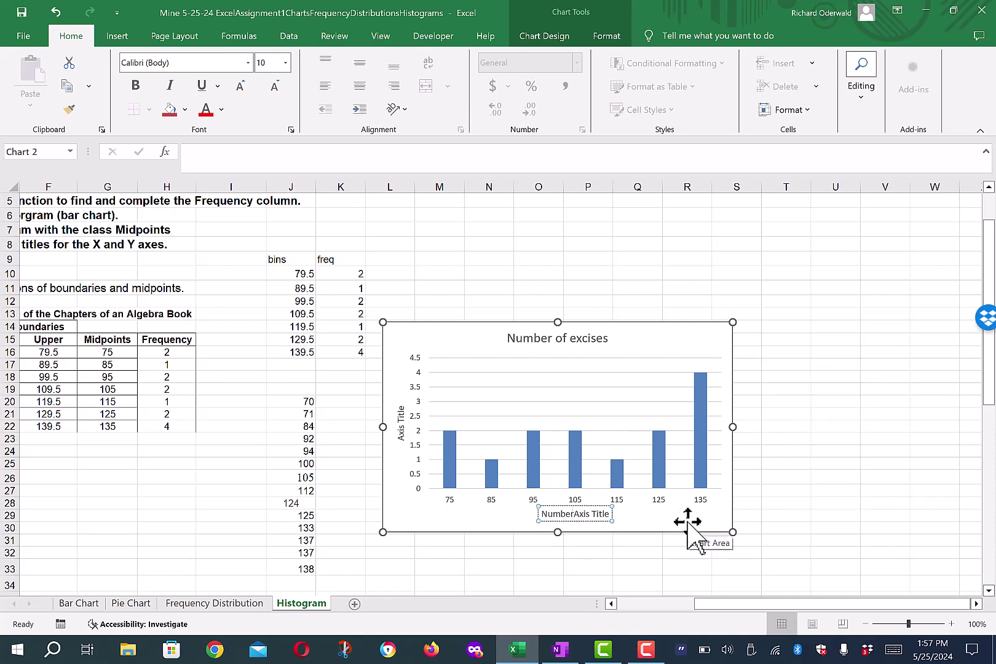
pyautogui.write('of Ex')
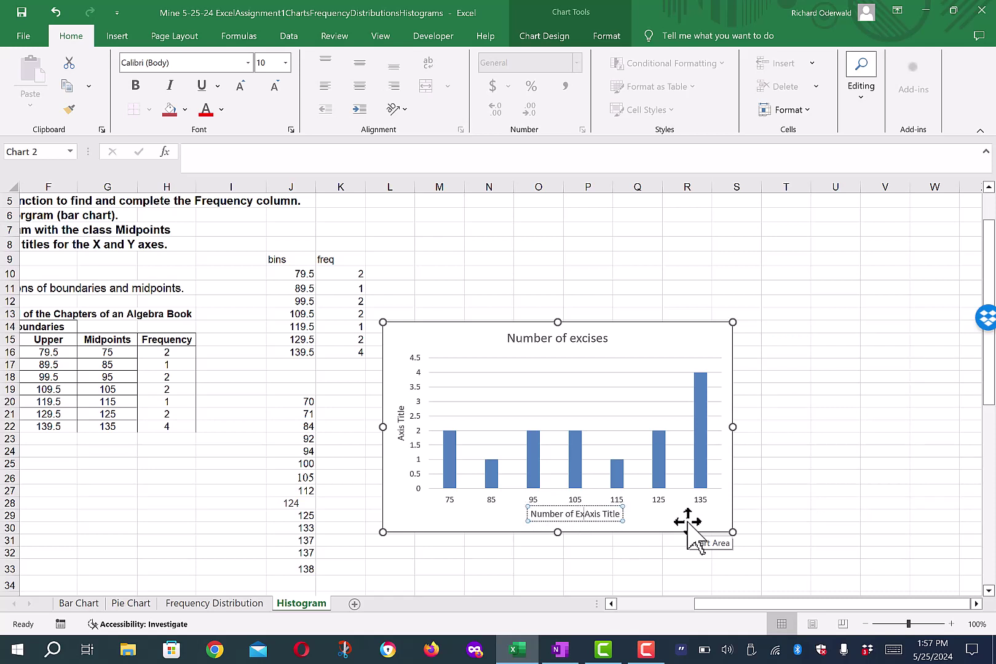
pyautogui.write('ercise')
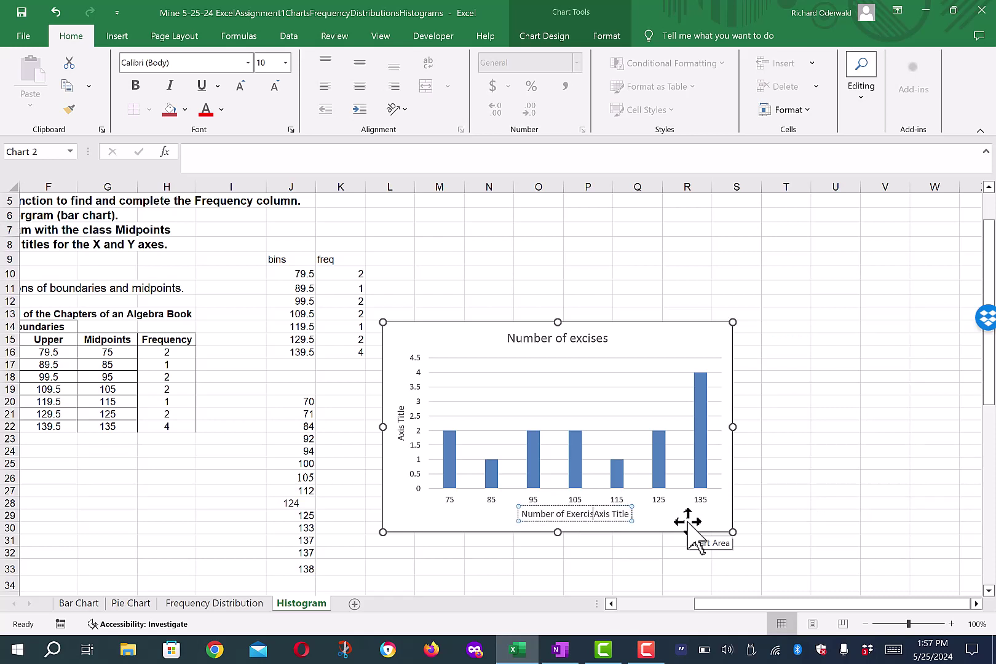
pyautogui.write('s')
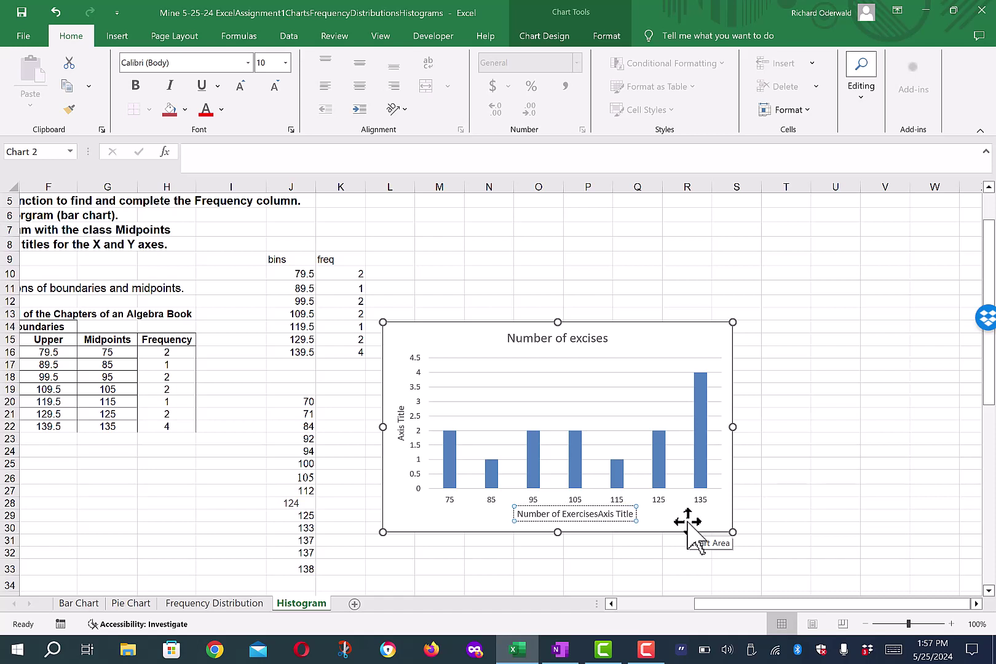
pyautogui.press('Delete')
pyautogui.press('Delete')
pyautogui.press('Delete')
pyautogui.press('Delete')
pyautogui.press('Delete')
pyautogui.press('Delete')
pyautogui.press('Delete')
pyautogui.press('Delete')
pyautogui.press('Delete')
pyautogui.press('Delete')
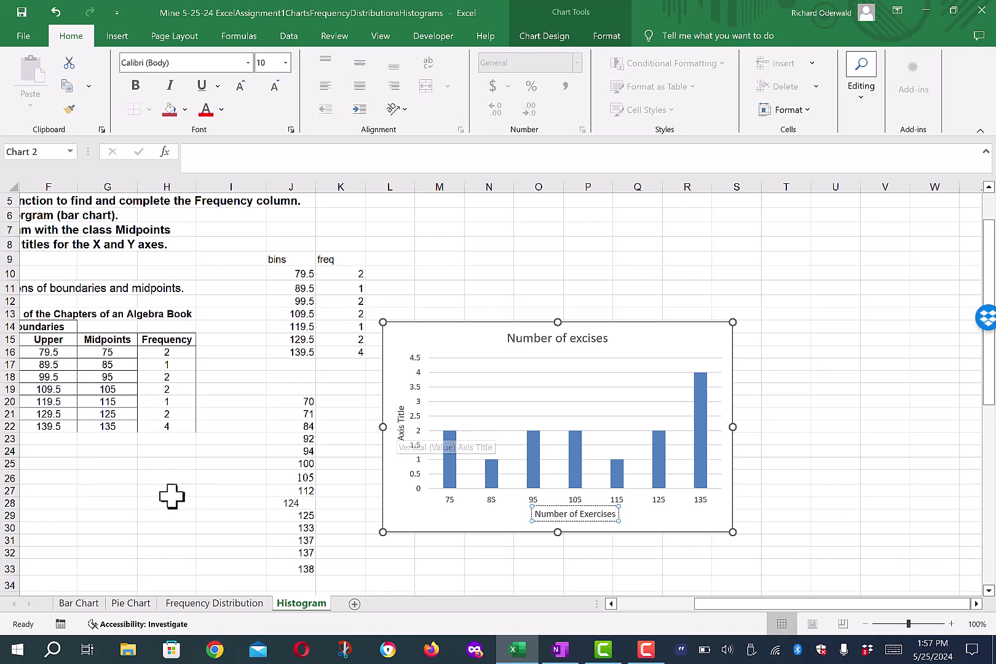
# Set the vertical axis title to "Frequency" and deselect the chart.
pyautogui.click(400, 423)
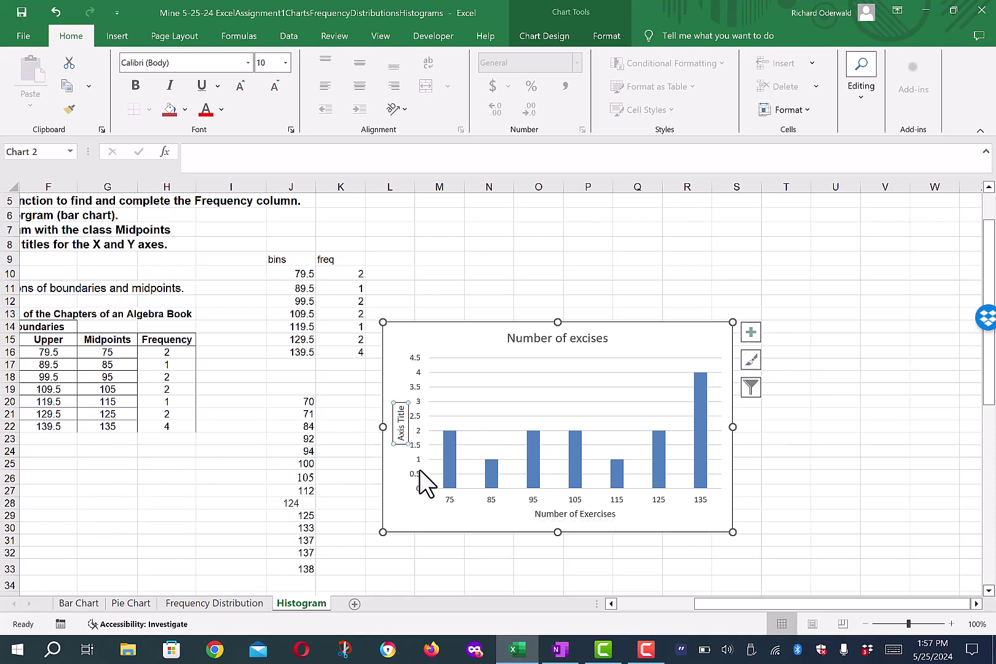
pyautogui.write('Fre')
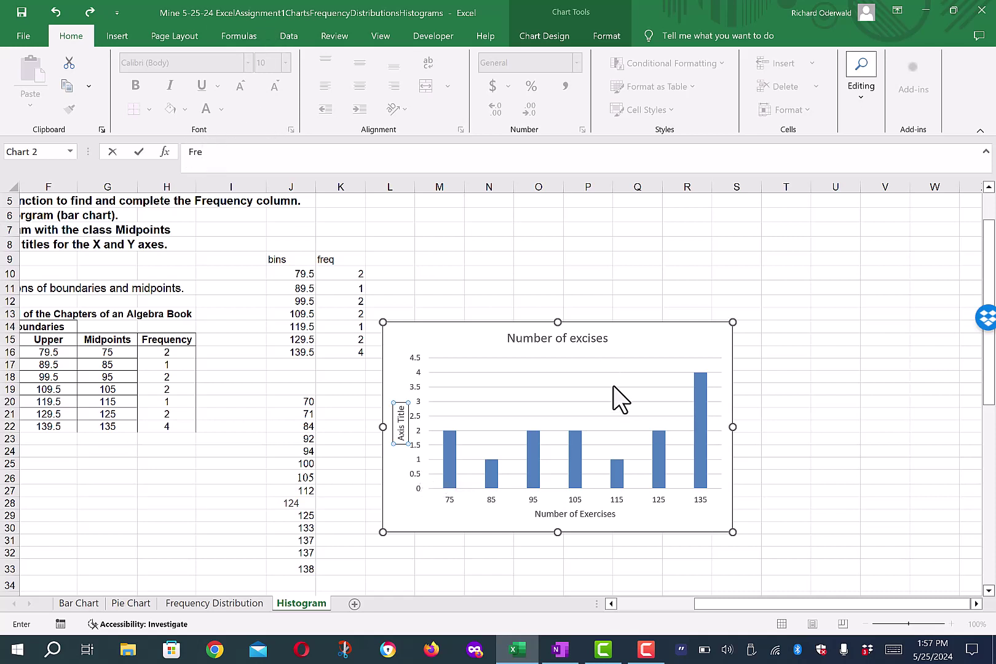
pyautogui.write('quency')
pyautogui.press('Return')
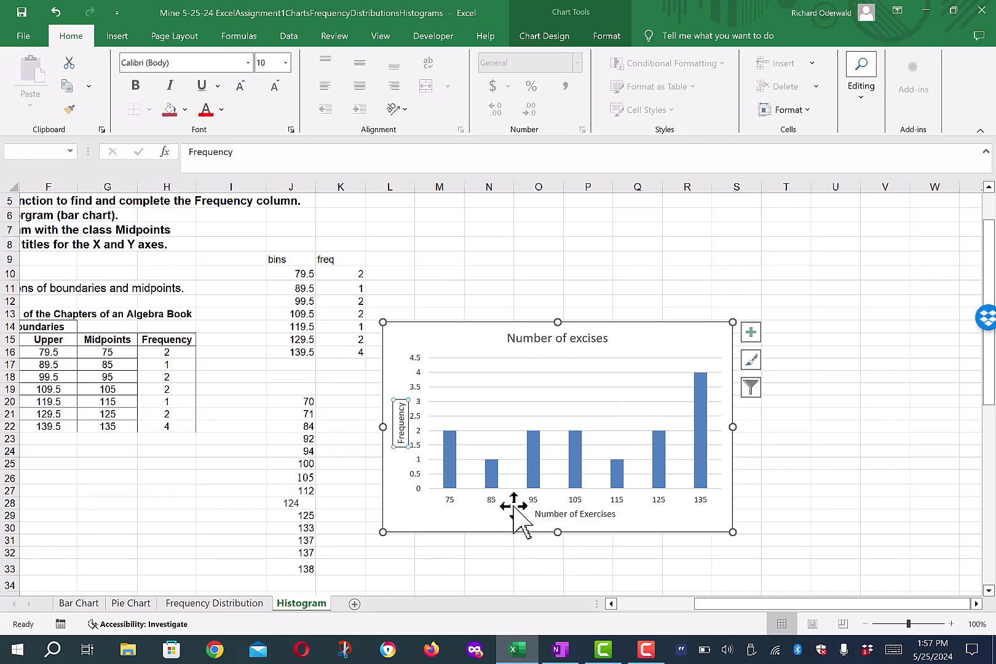
pyautogui.click(847, 420)
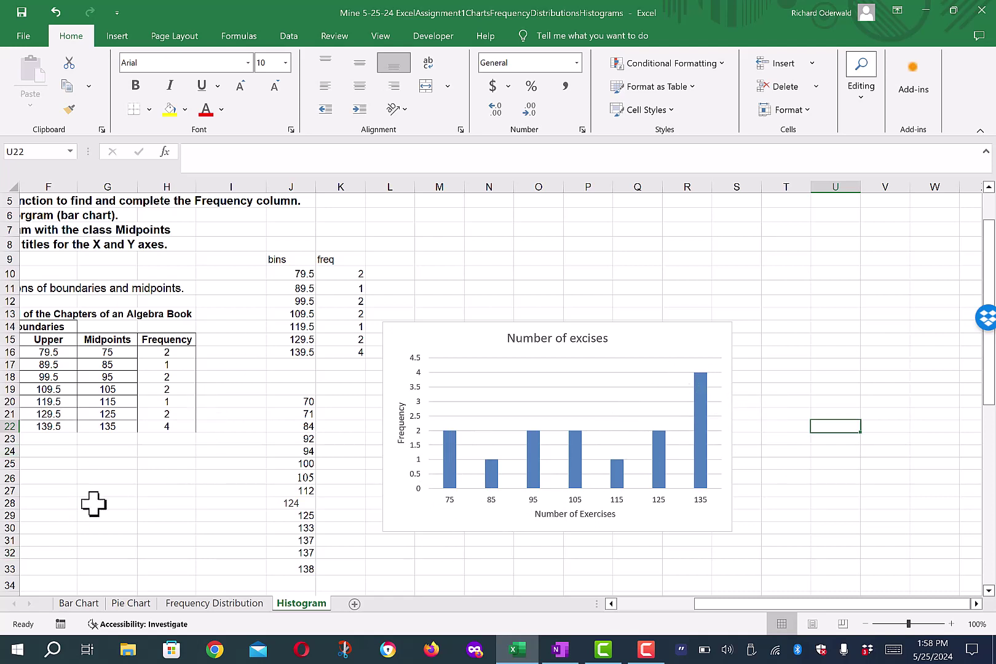
# Review the data column and its heading in A13 alongside the frequency table and the chart.
pyautogui.click(610, 603)
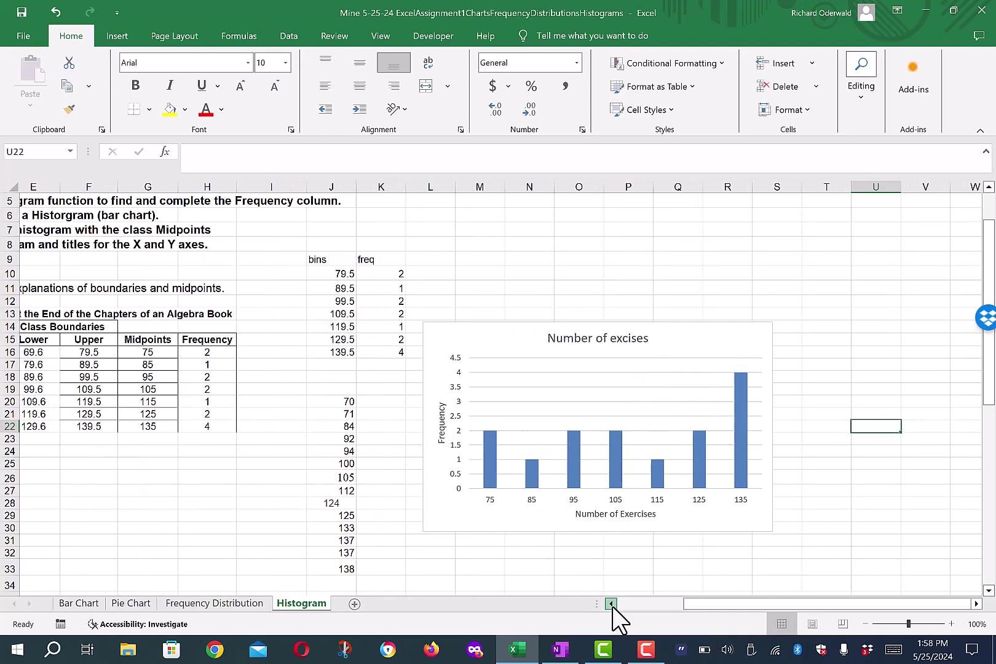
pyautogui.click(611, 603)
pyautogui.click(611, 604)
pyautogui.click(610, 603)
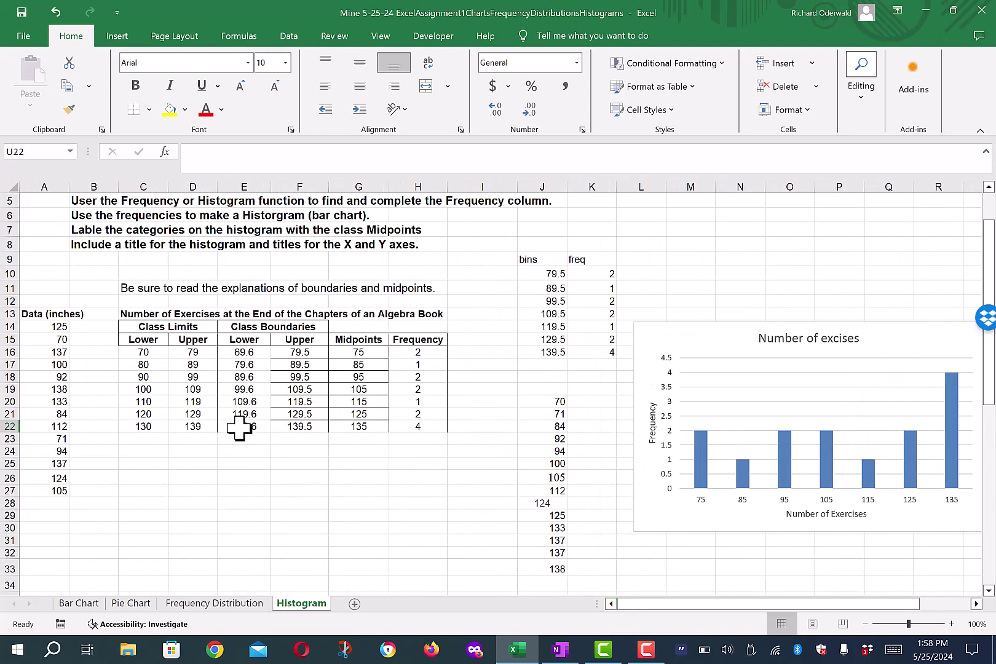
pyautogui.click(61, 315)
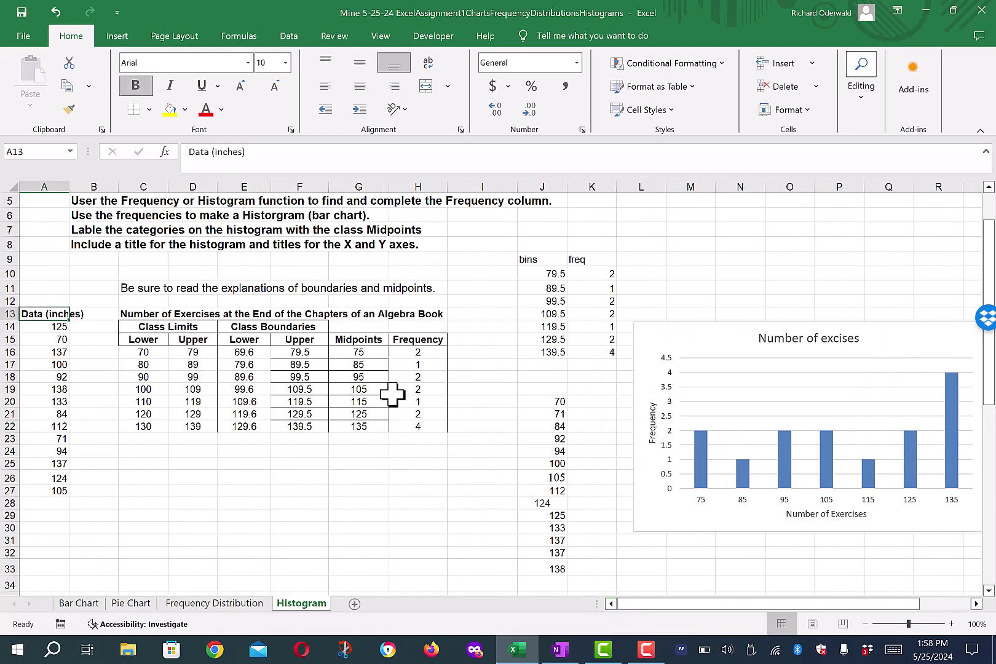
pyautogui.click(976, 603)
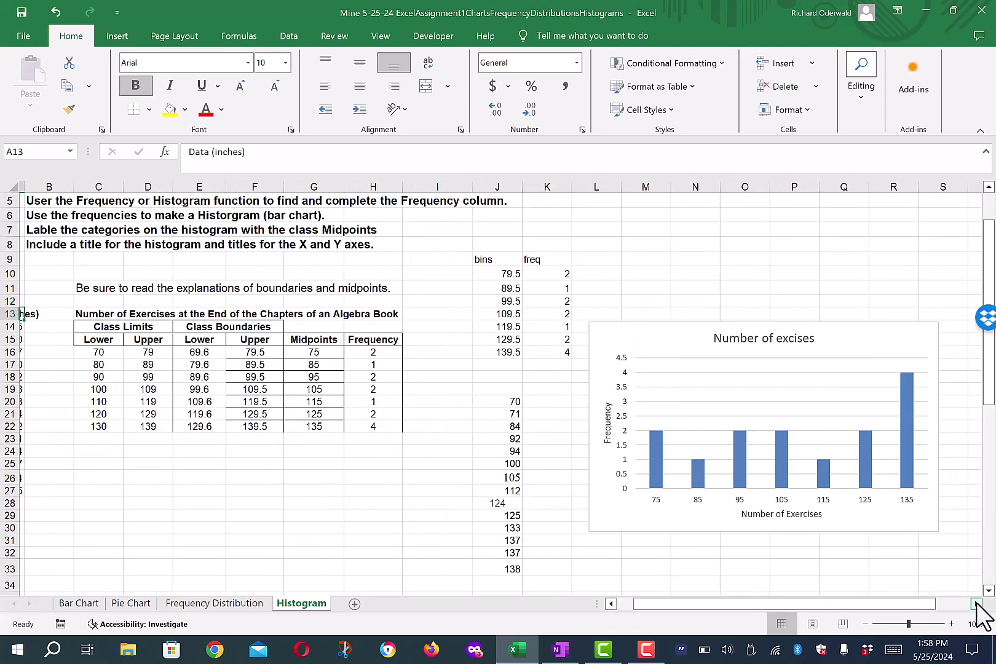
pyautogui.click(975, 603)
pyautogui.click(976, 603)
pyautogui.click(976, 603)
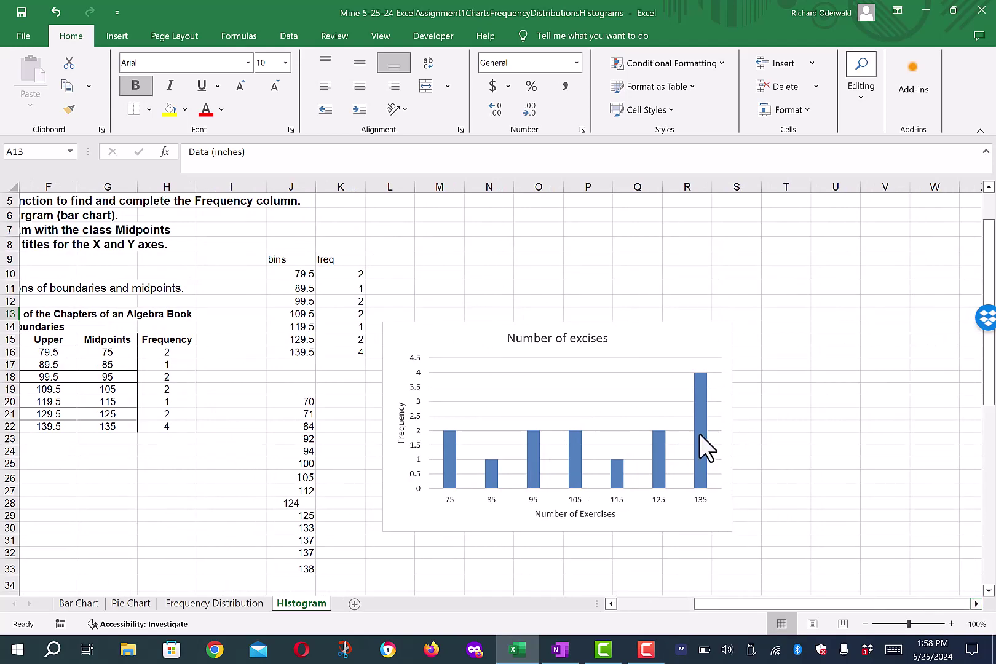
# Open the formatting options for the chart's data series and set the series overlap to 84%.
pyautogui.moveTo(702, 432)
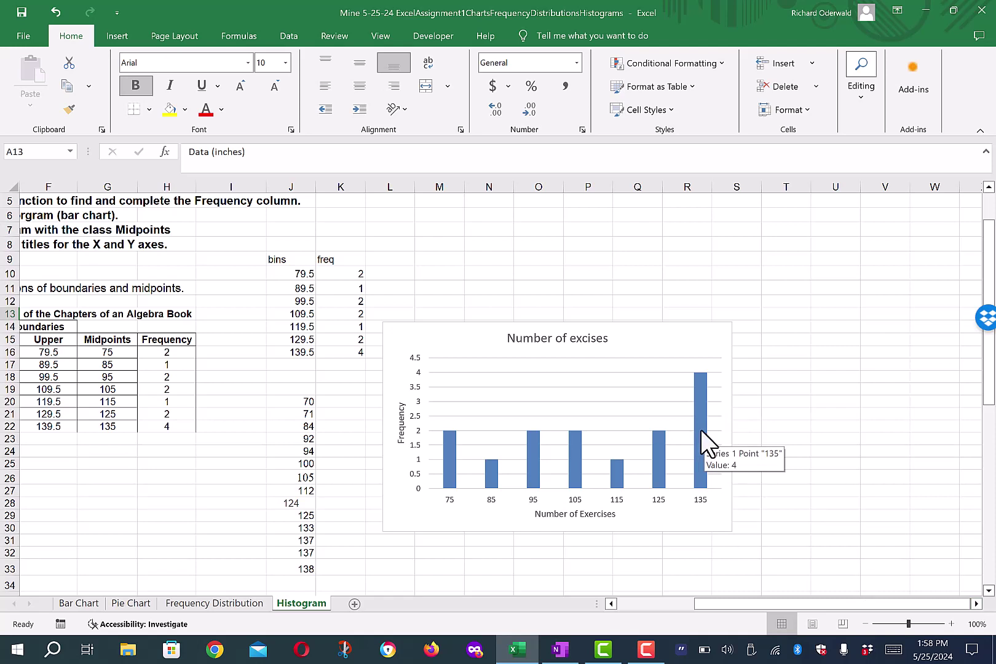
pyautogui.rightClick(701, 430)
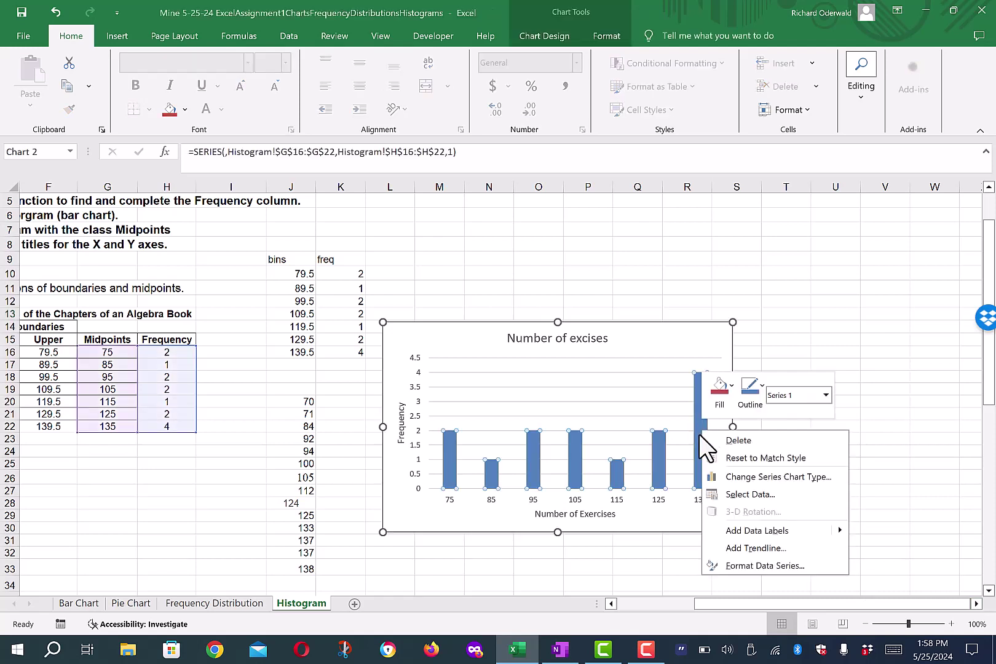
pyautogui.click(791, 564)
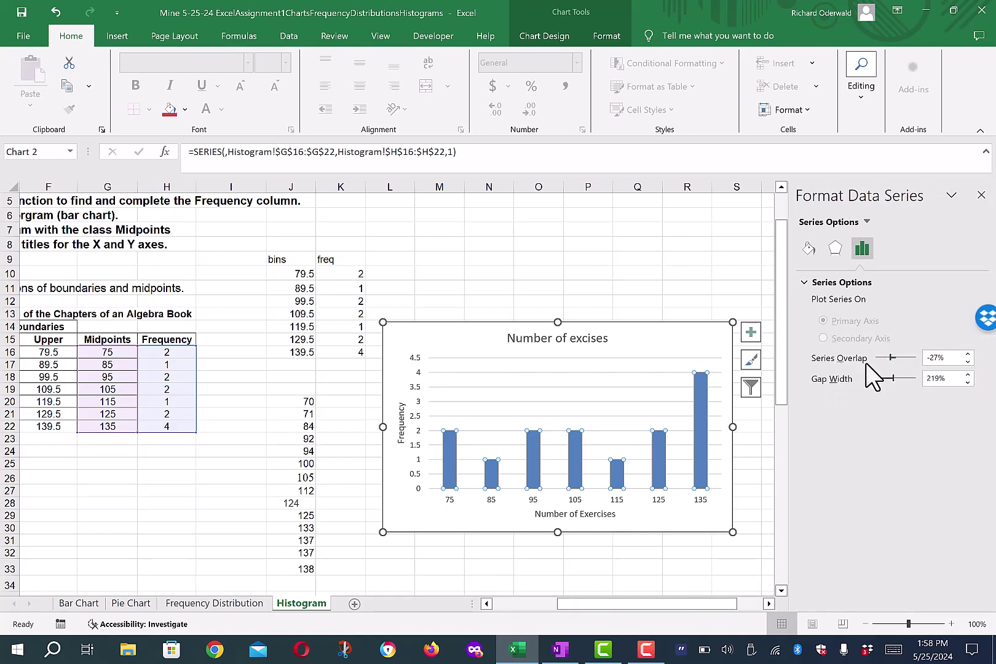
pyautogui.click(908, 357)
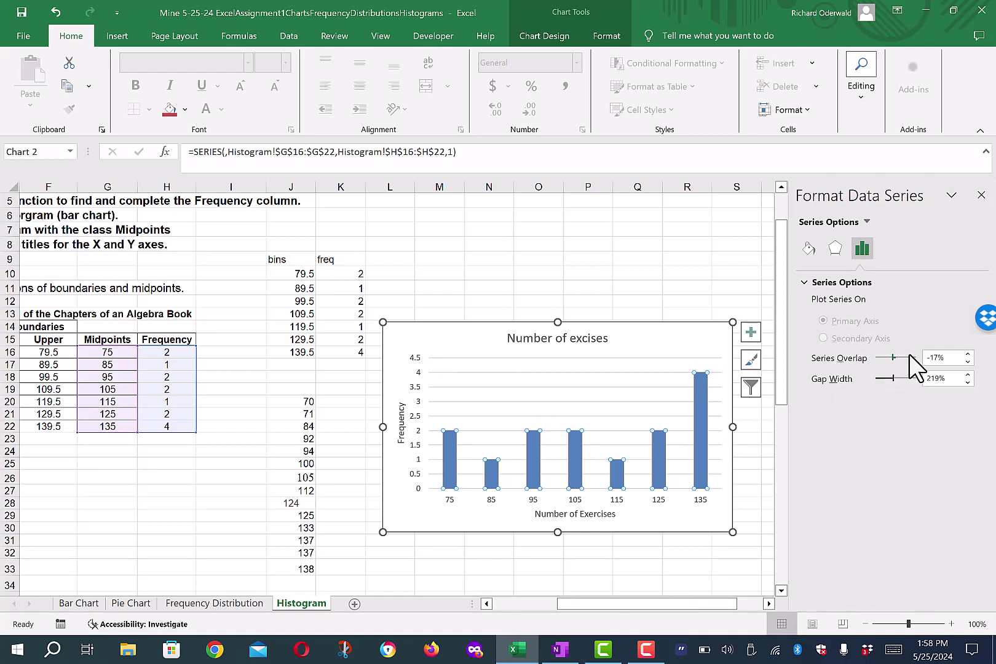
pyautogui.click(910, 356)
pyautogui.moveTo(914, 358); pyautogui.dragTo(913, 358)
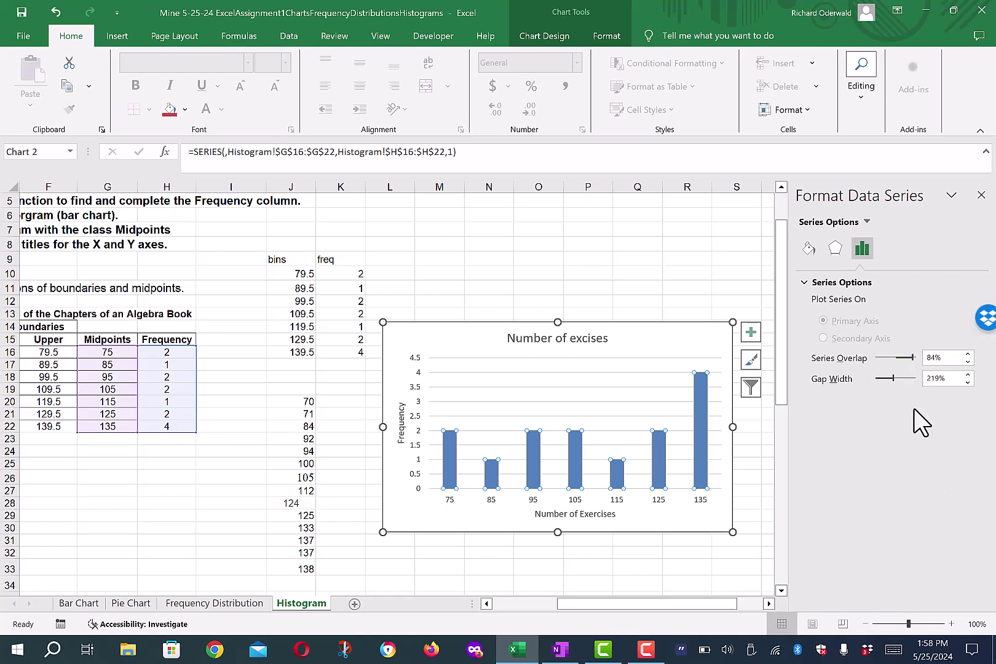
# Set the gap width between the histogram columns to 30% and close the series formatting.
pyautogui.click(898, 376)
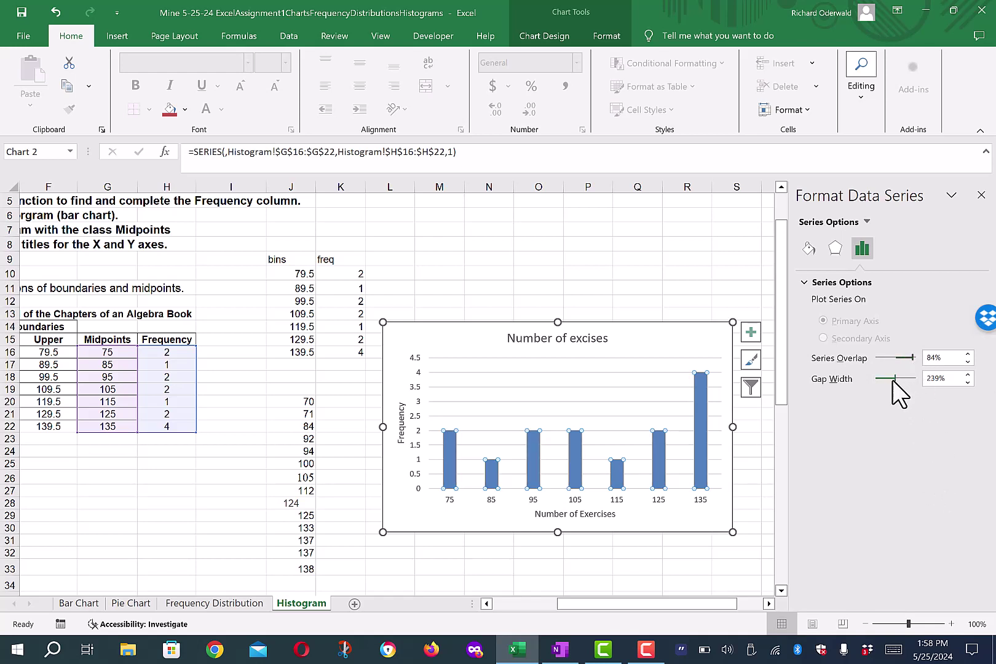
pyautogui.click(881, 378)
pyautogui.click(879, 378)
pyautogui.moveTo(892, 379); pyautogui.dragTo(876, 380)
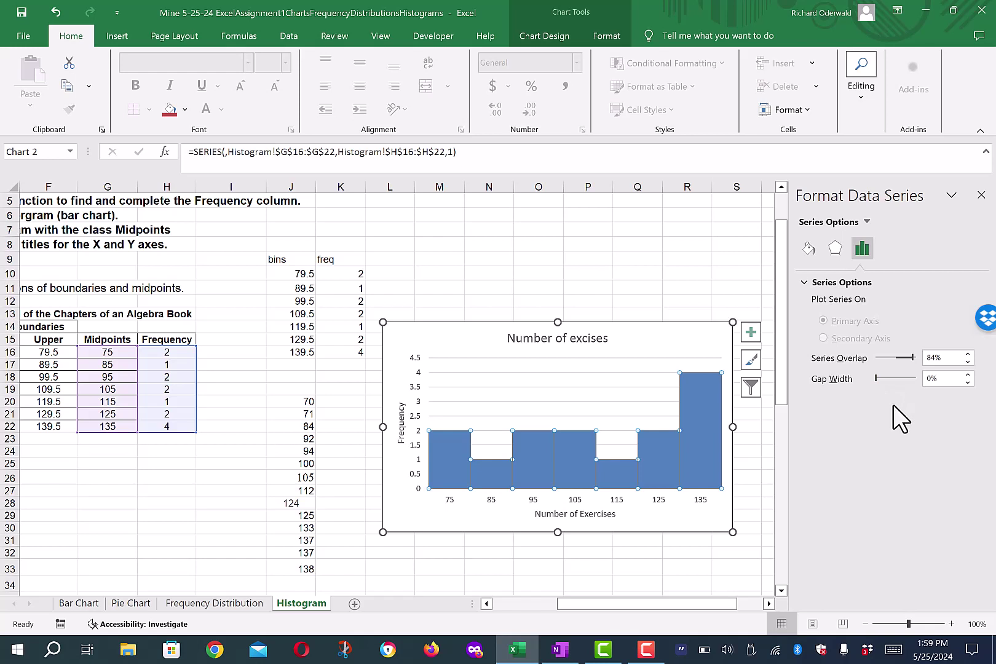
pyautogui.click(881, 378)
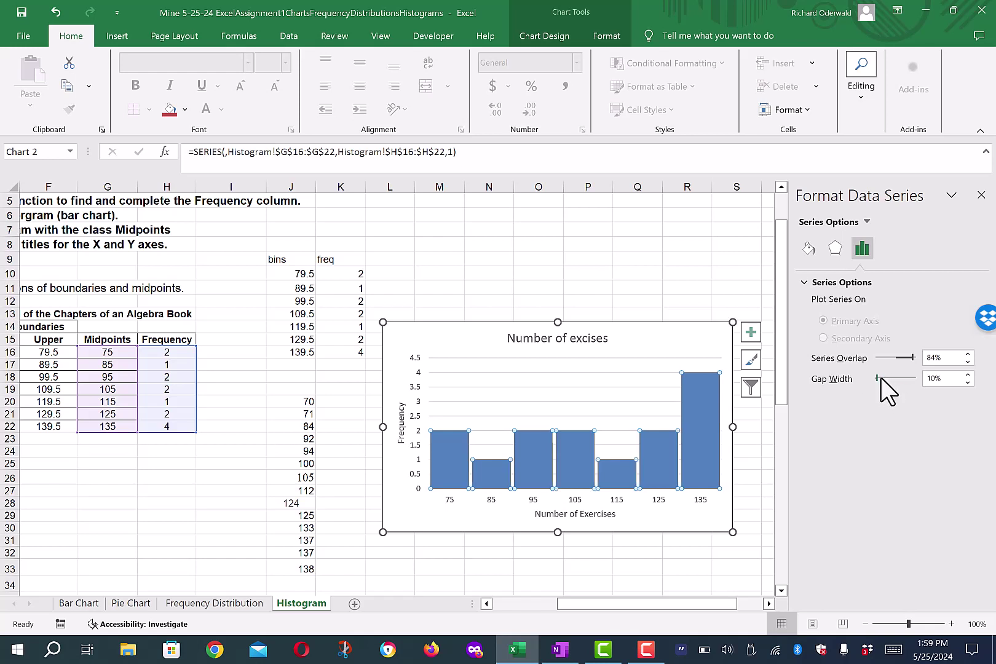
pyautogui.click(883, 377)
pyautogui.click(883, 377)
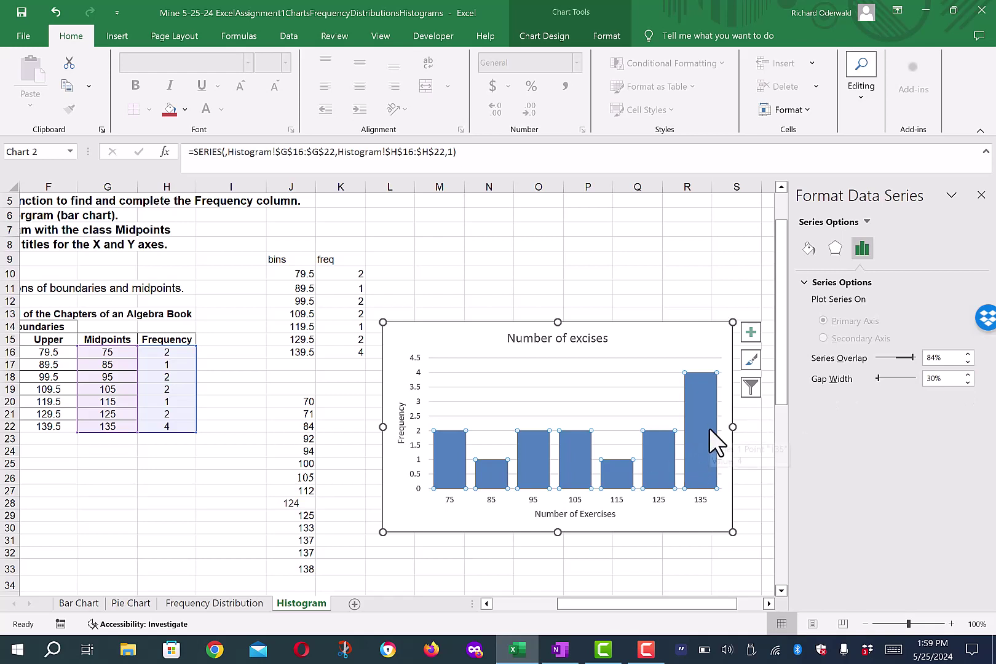
pyautogui.click(641, 263)
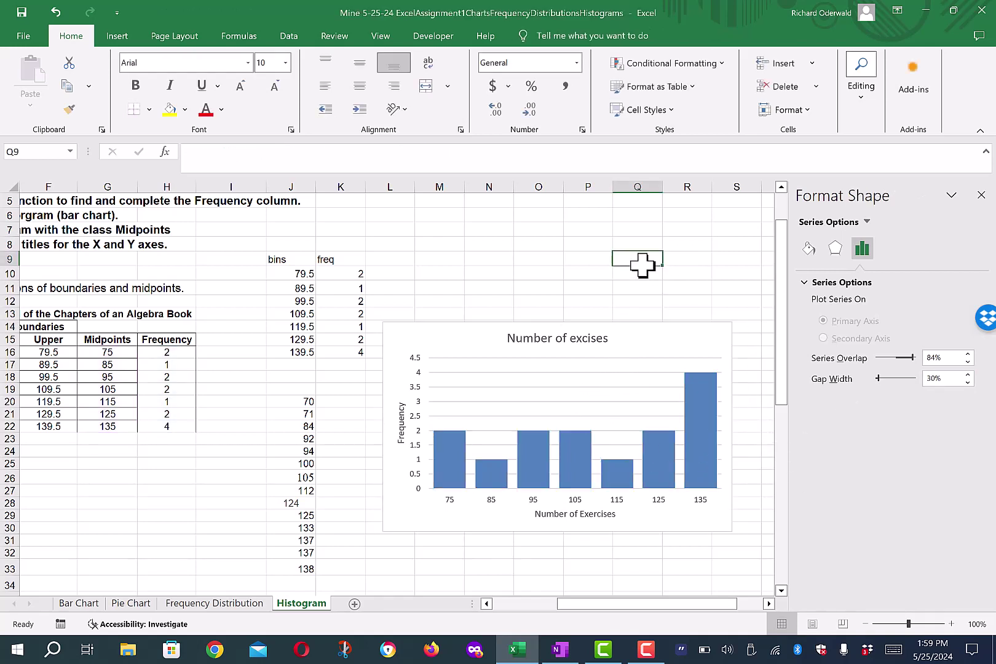
pyautogui.click(982, 196)
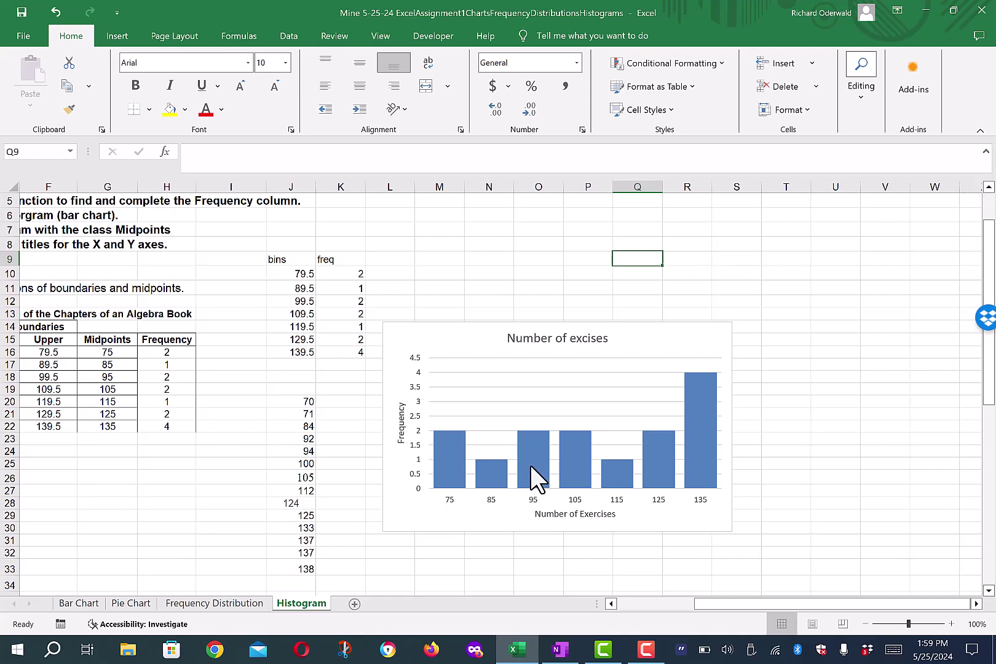
# Format the vertical axis with a maximum bound of 4 and a major unit of 1, then deselect the chart.
pyautogui.rightClick(422, 427)
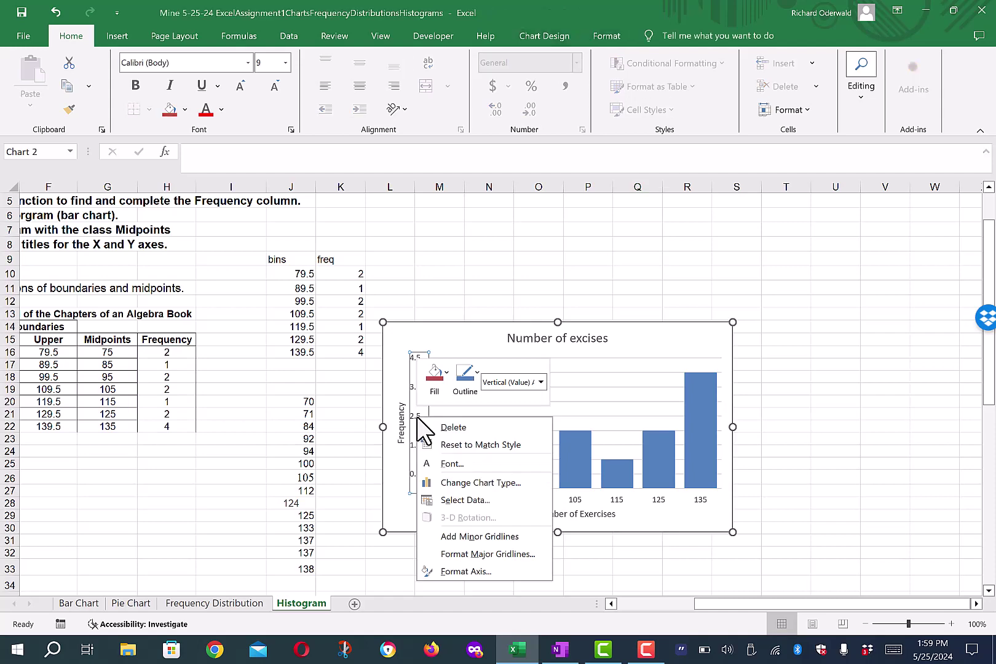
pyautogui.click(445, 572)
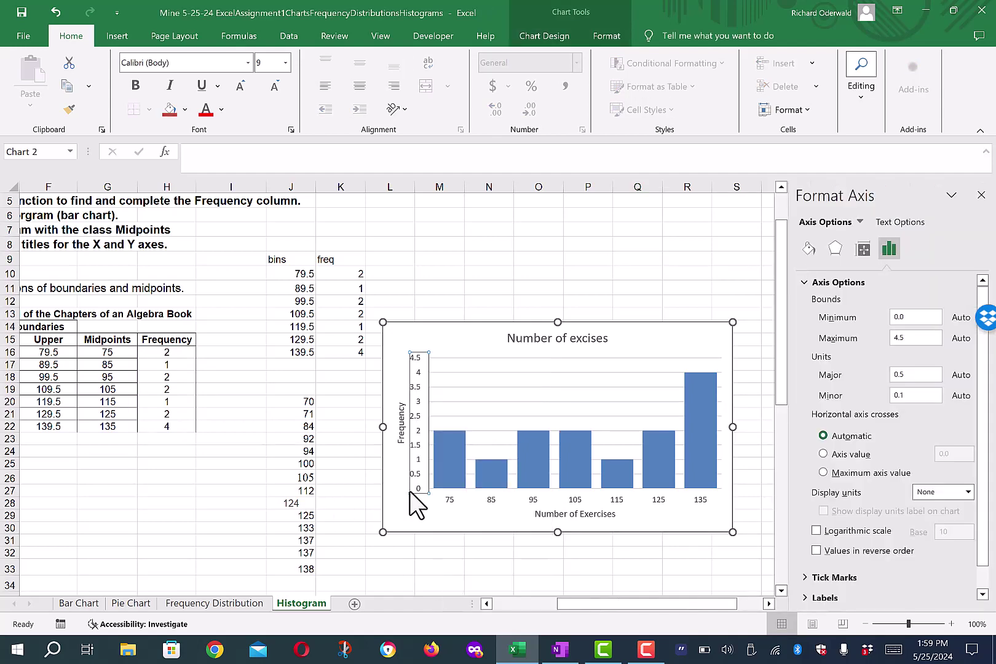
pyautogui.doubleClick(916, 337)
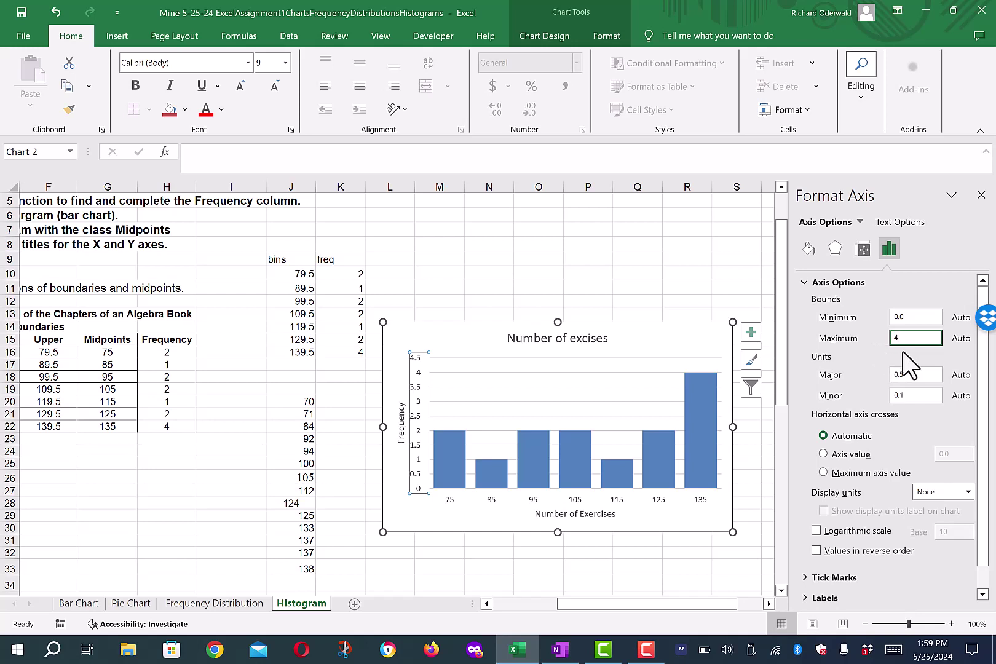
pyautogui.doubleClick(907, 374)
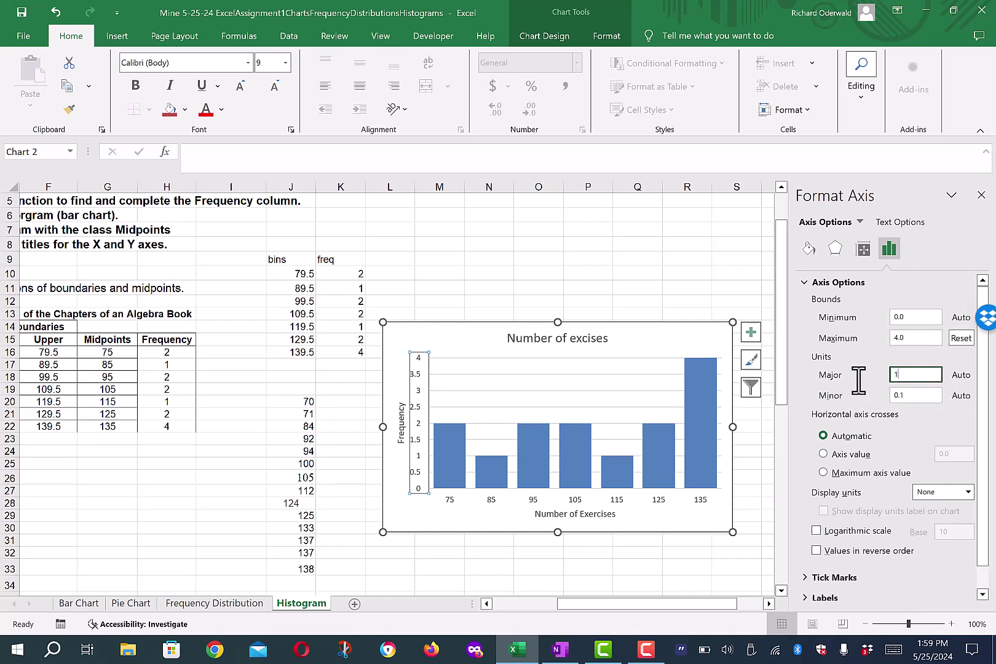
pyautogui.write('1')
pyautogui.press('Tab')
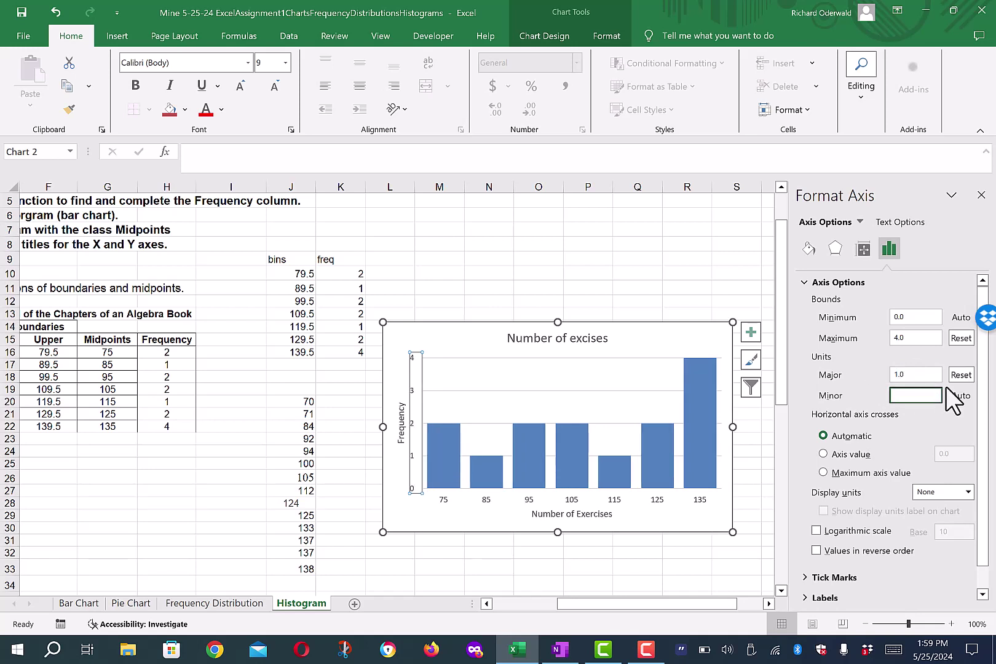
pyautogui.click(981, 195)
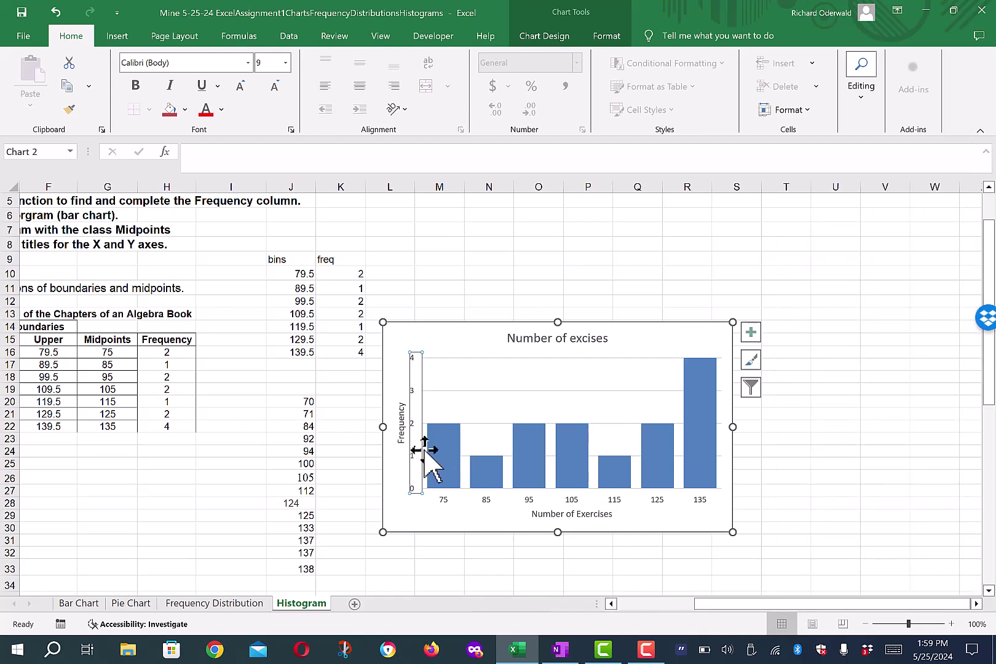
pyautogui.click(472, 283)
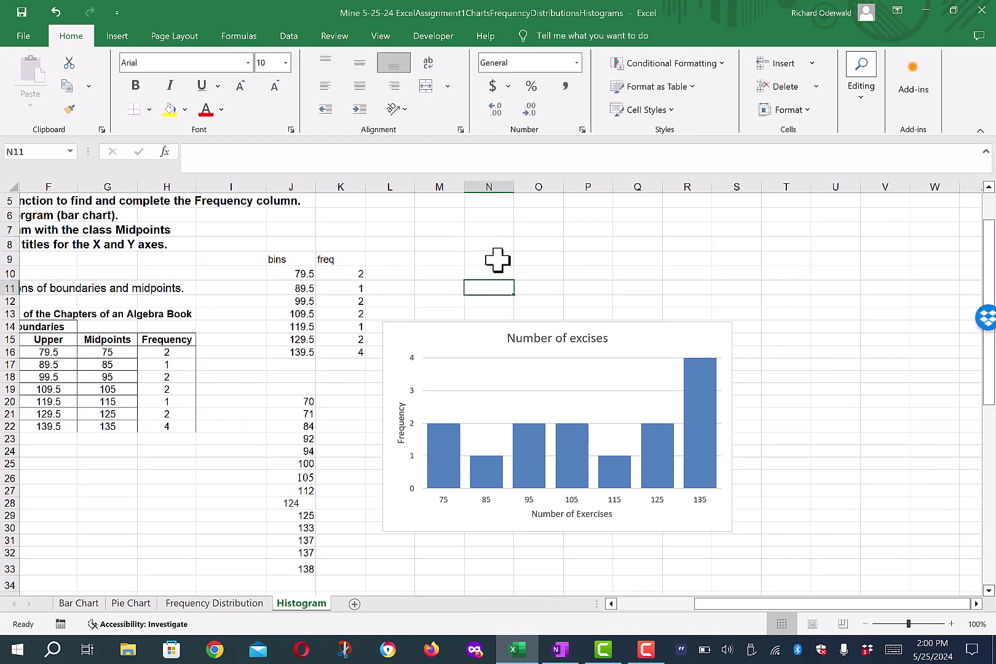